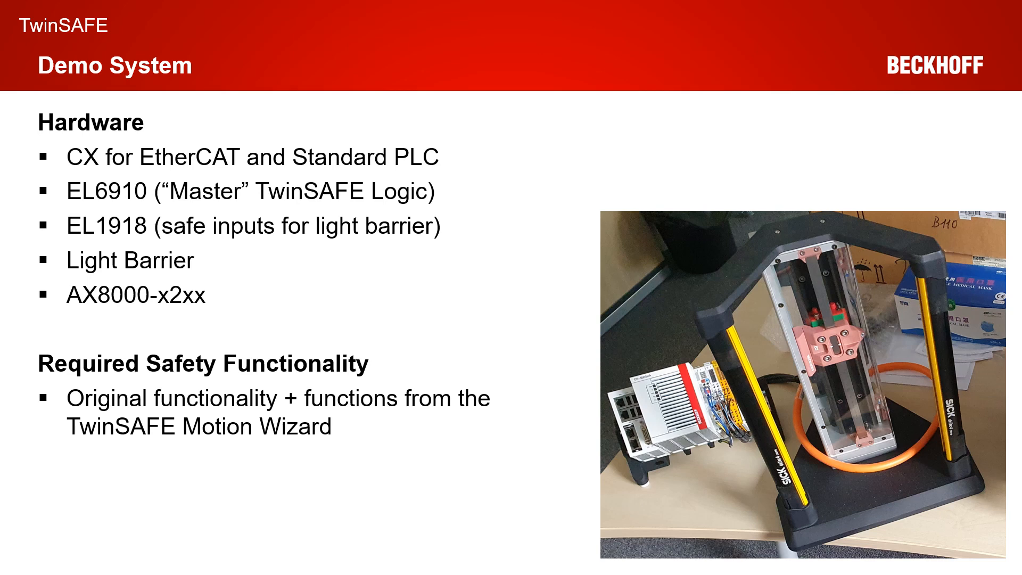
key(Right)
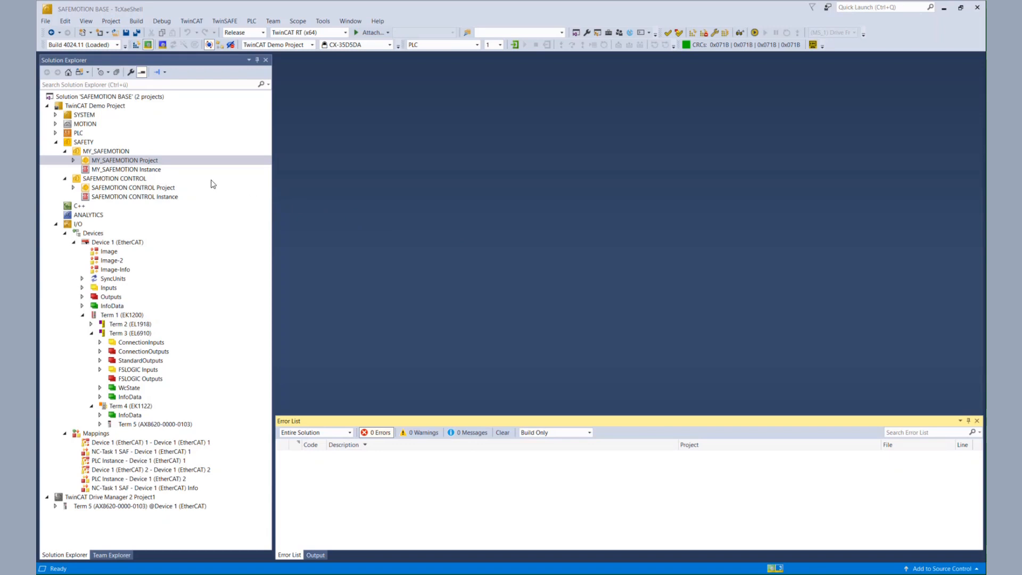
Open the DIY_SLA.sal worksheet from the DIY_SLA folder of the MY_SAFEMOTION project
click(73, 161)
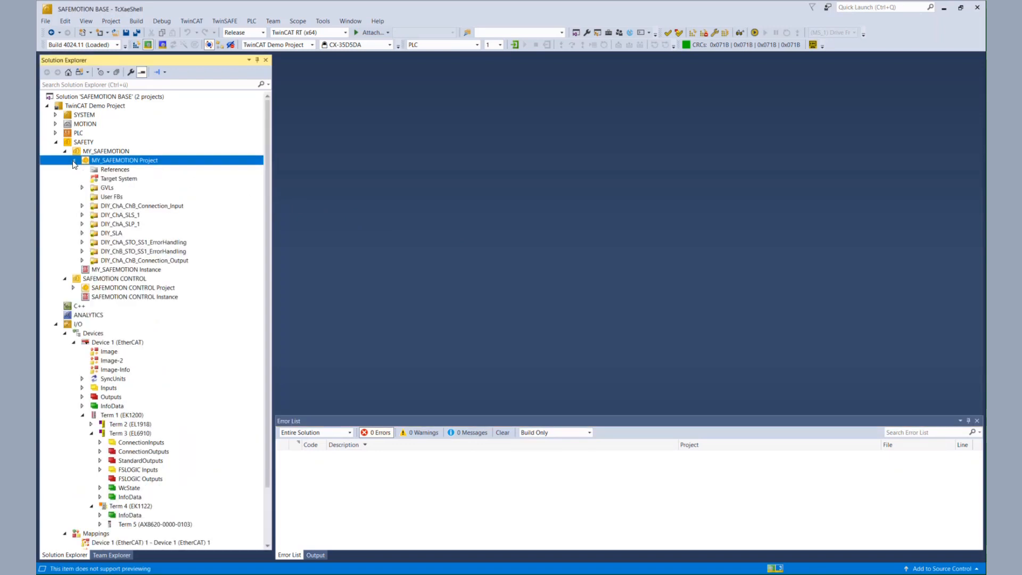
click(133, 216)
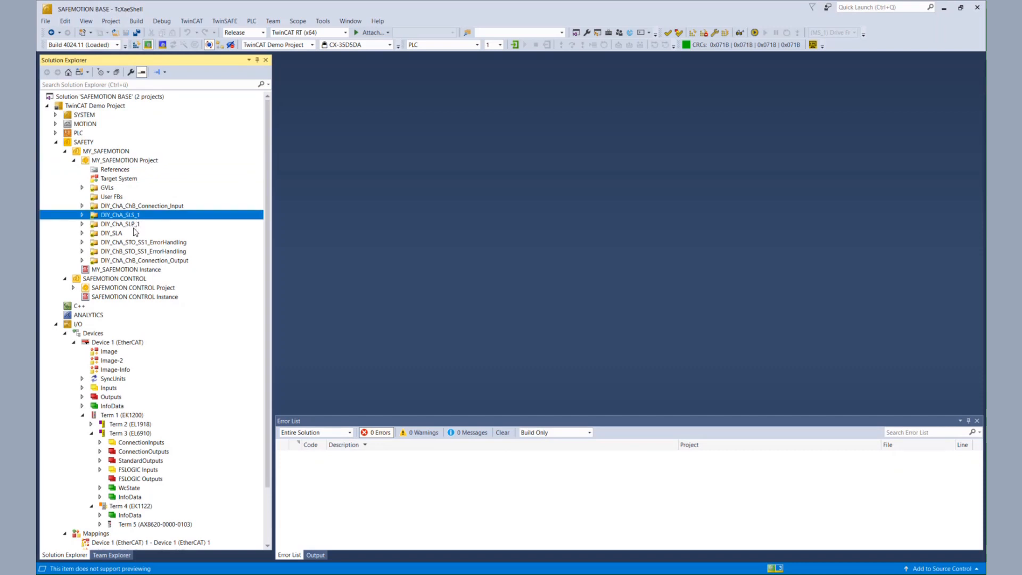
click(132, 224)
click(125, 234)
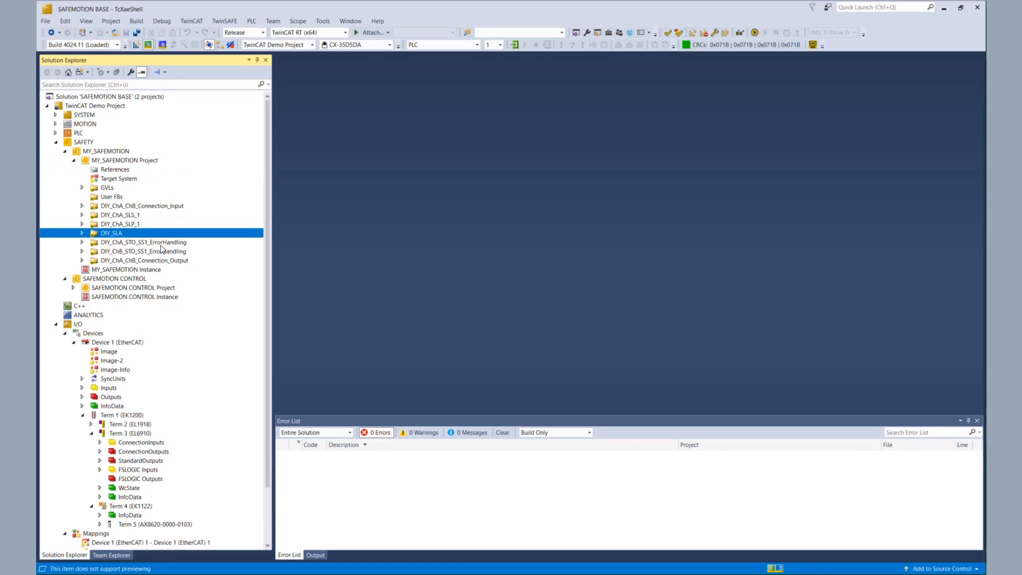
click(83, 234)
double_click(128, 252)
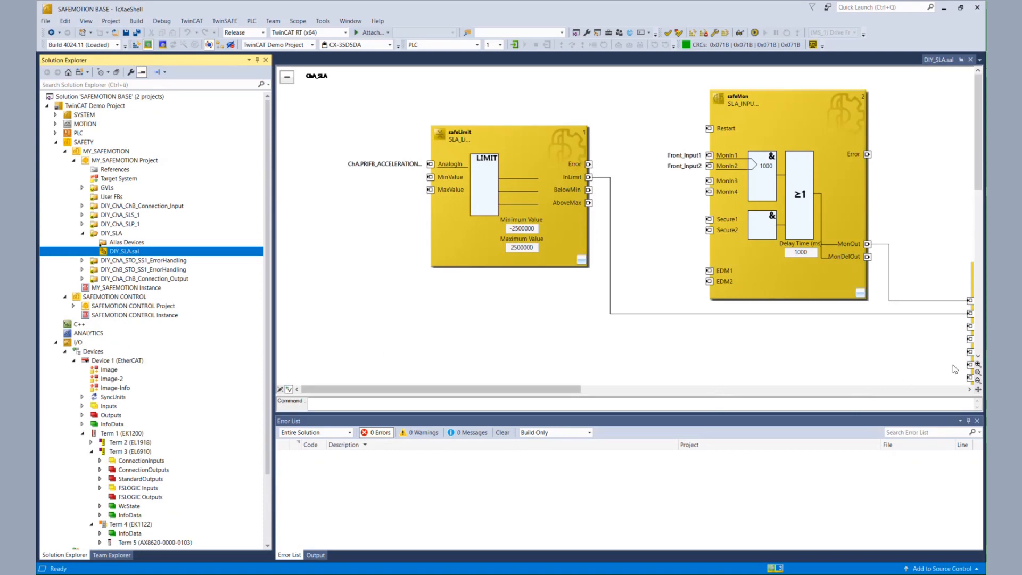
Select all function blocks on the DIY_SLA worksheet and create a user FB from them with the default port configuration
click(978, 381)
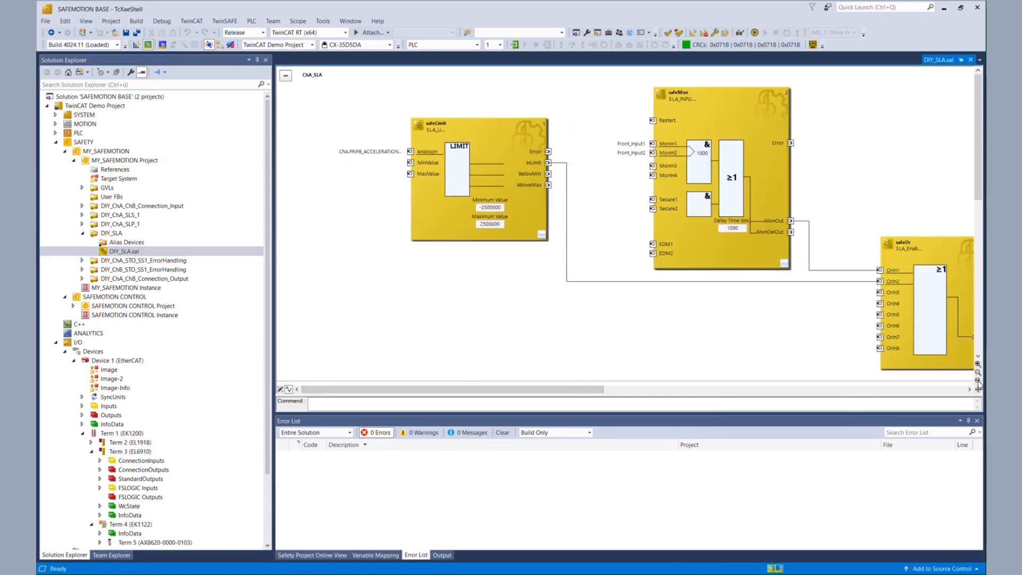
click(978, 380)
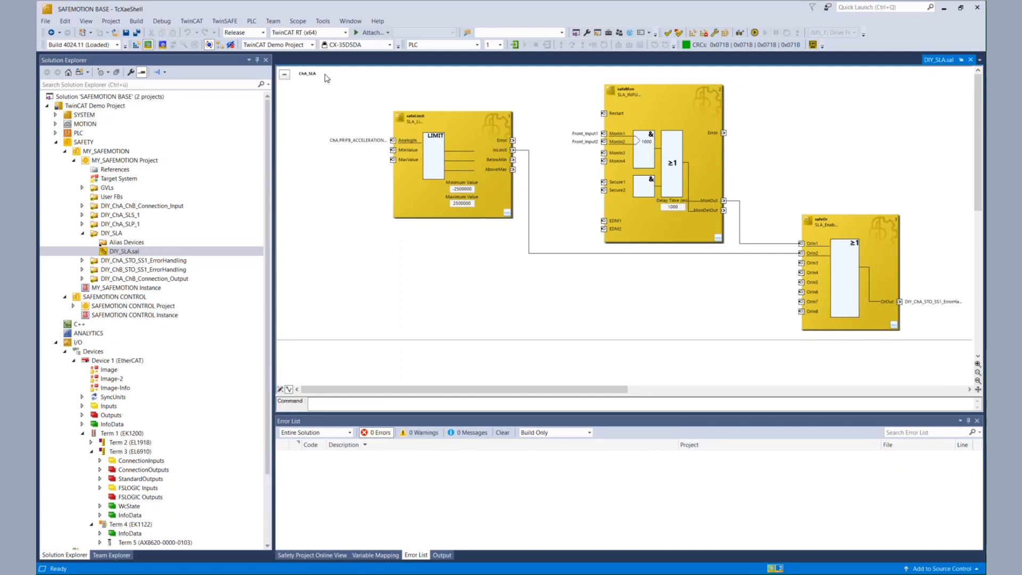
drag(325, 74, 910, 339)
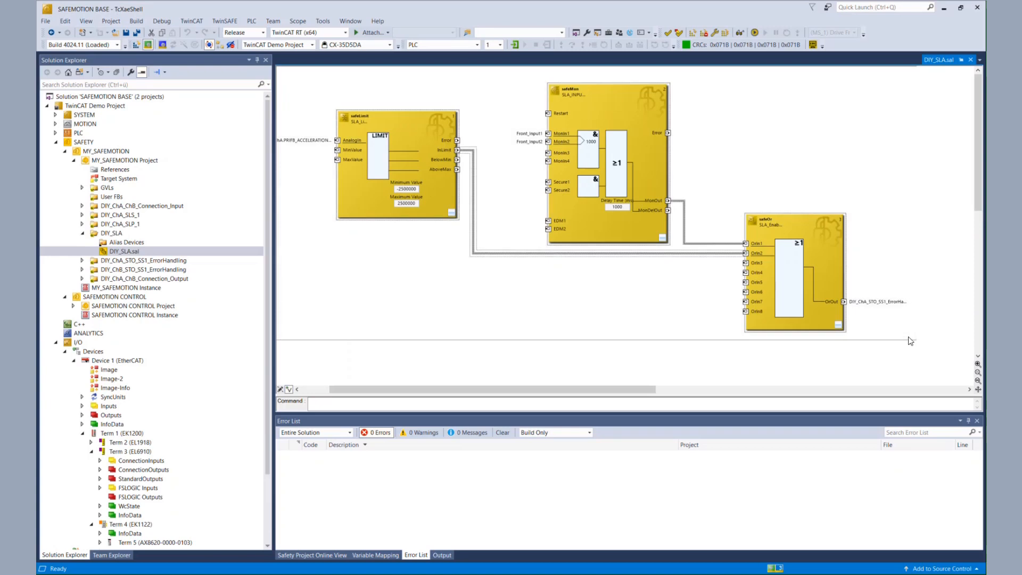
right_click(622, 233)
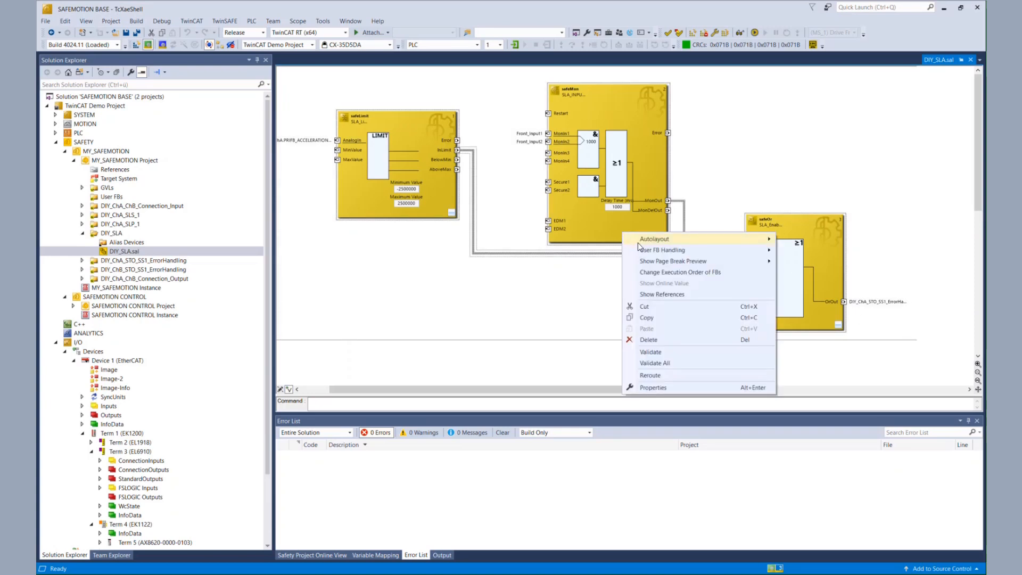
mouse_move(642, 253)
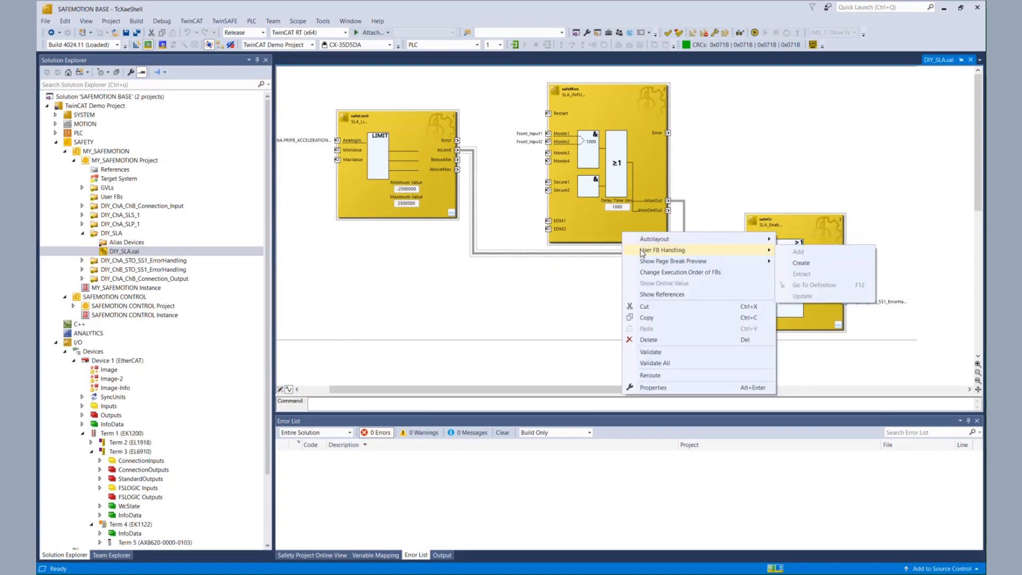
click(799, 264)
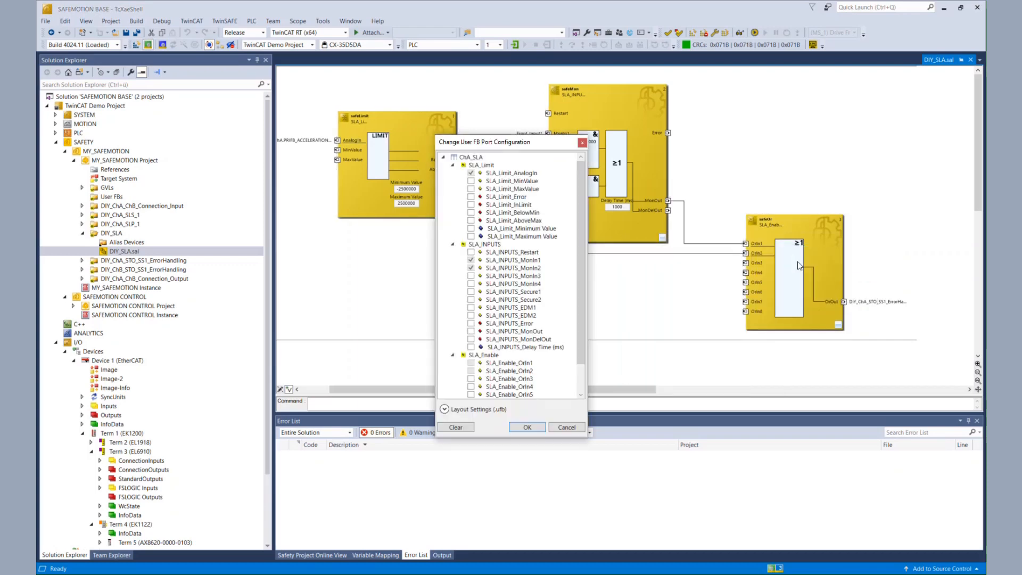
click(453, 165)
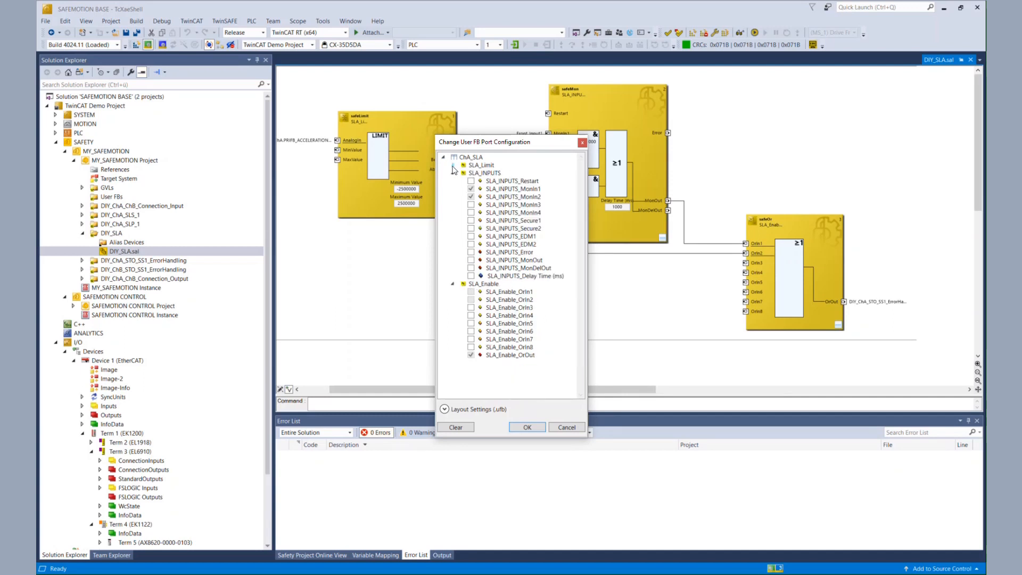
click(453, 172)
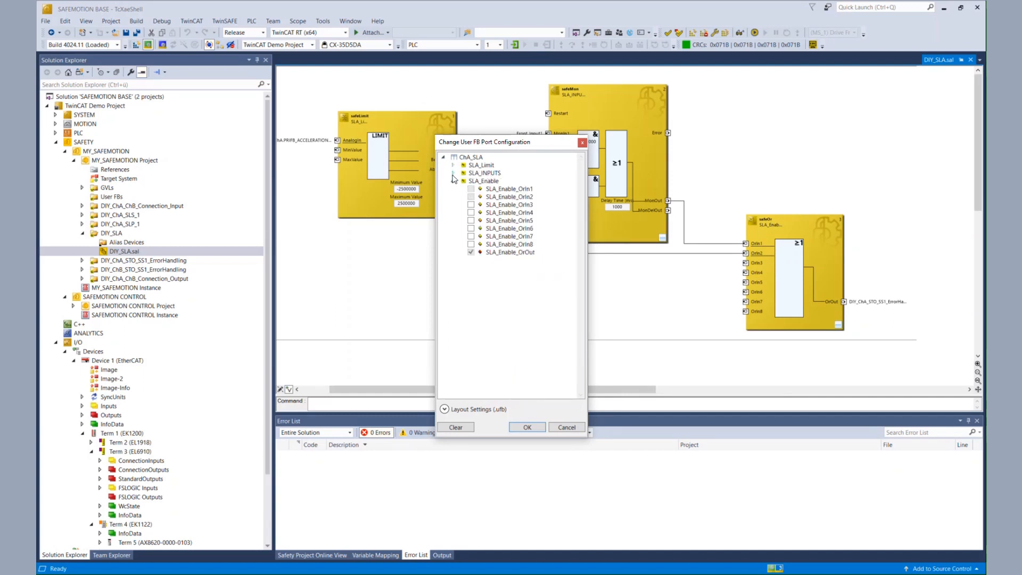
click(453, 181)
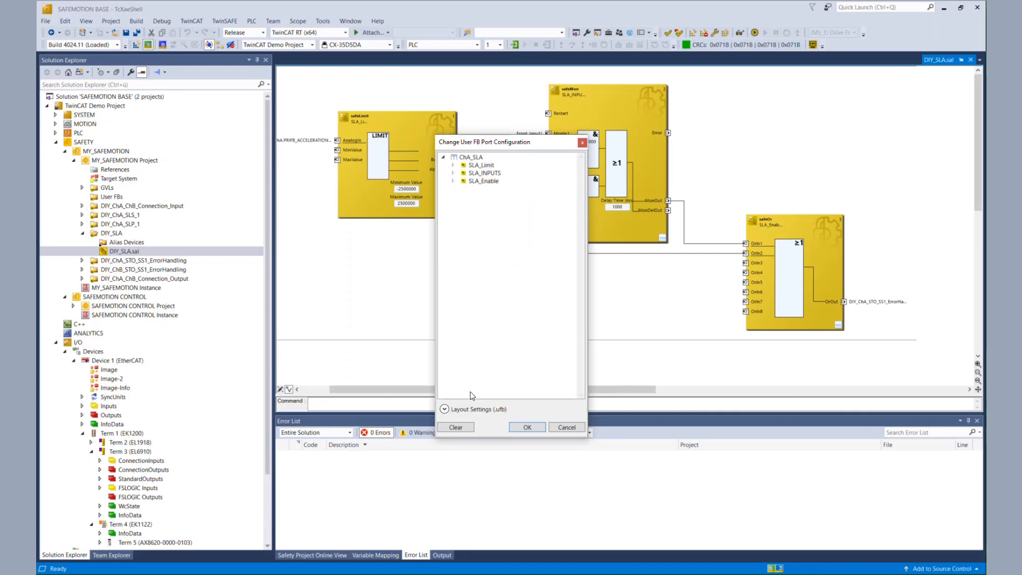
click(444, 410)
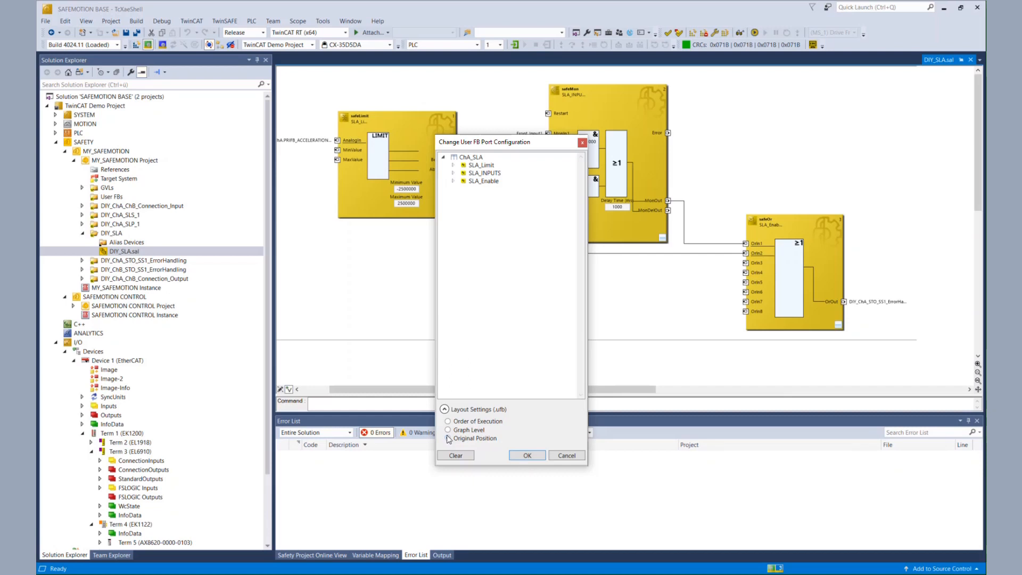
click(527, 455)
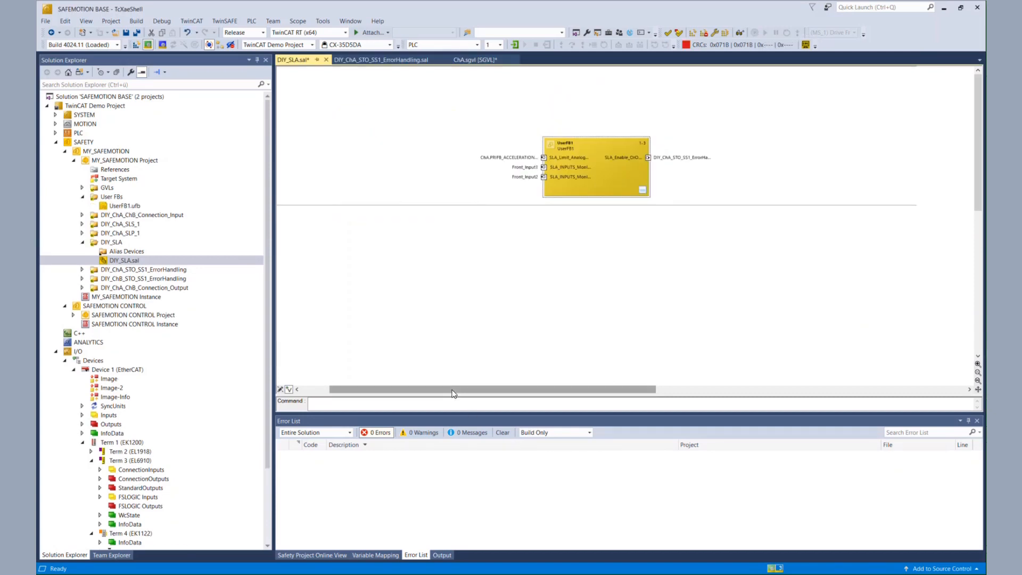
Save all changes and open the new UserFB1.ufb user FB
click(136, 32)
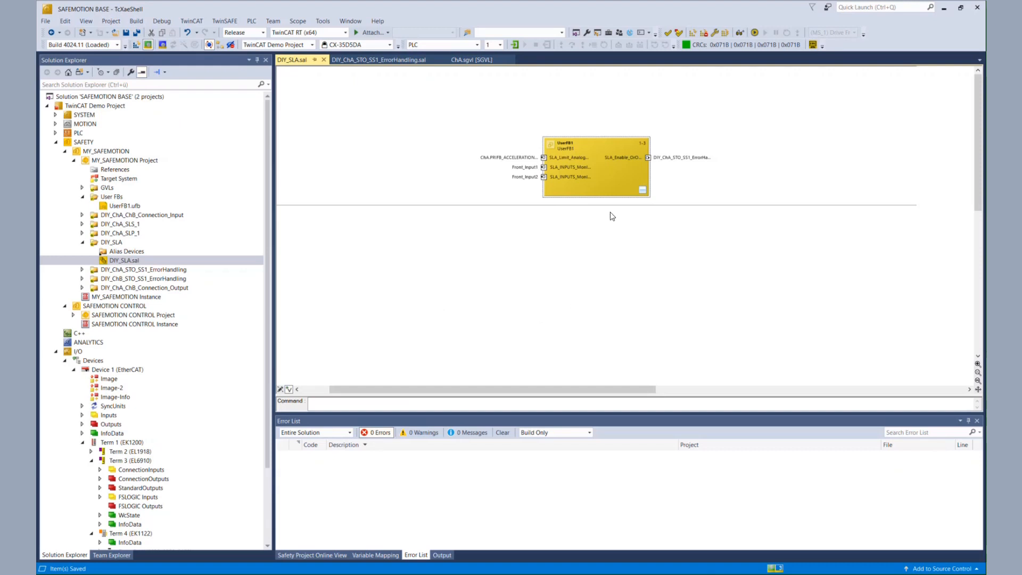
click(131, 206)
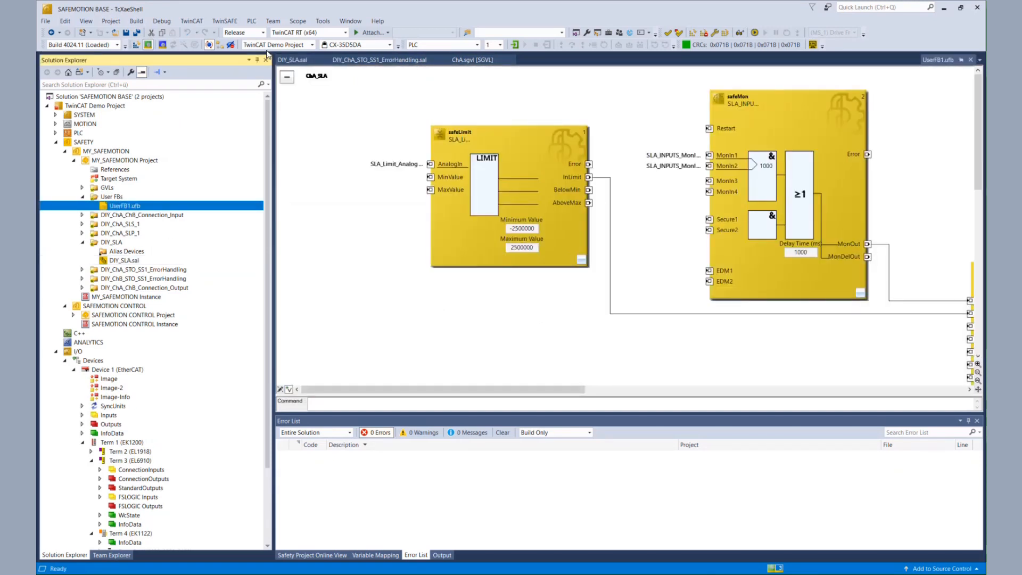
click(237, 23)
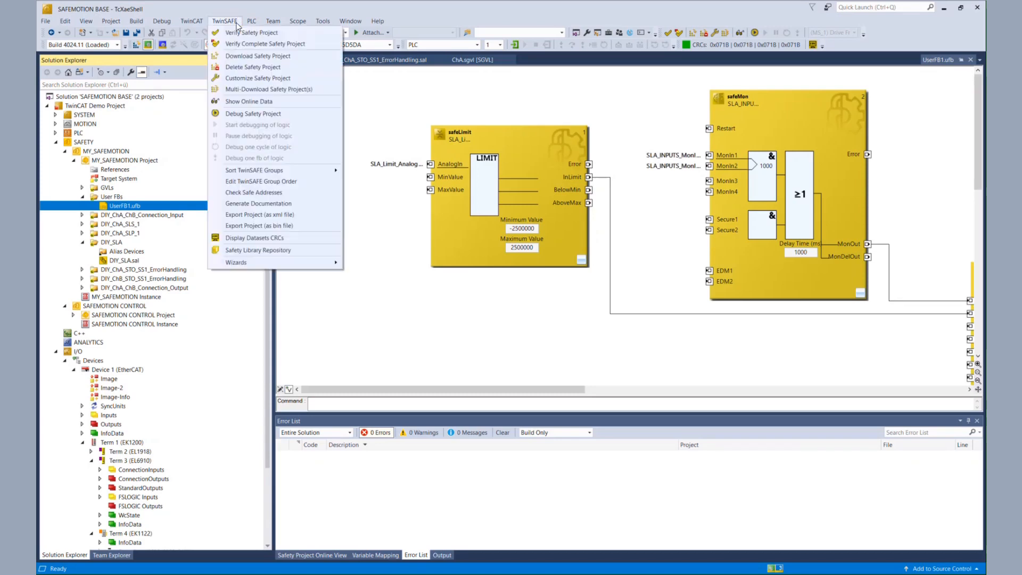
mouse_move(246, 261)
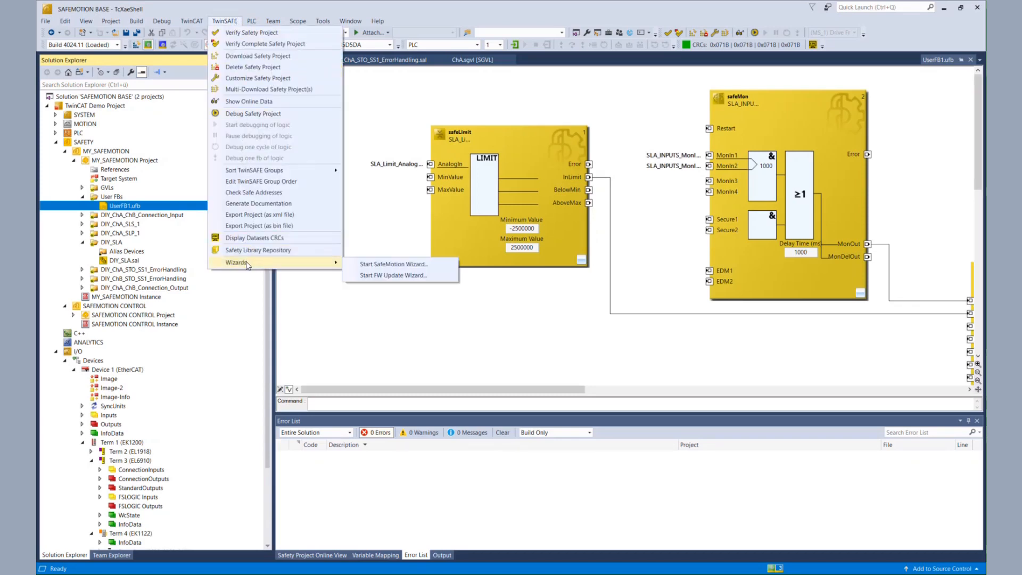
click(366, 265)
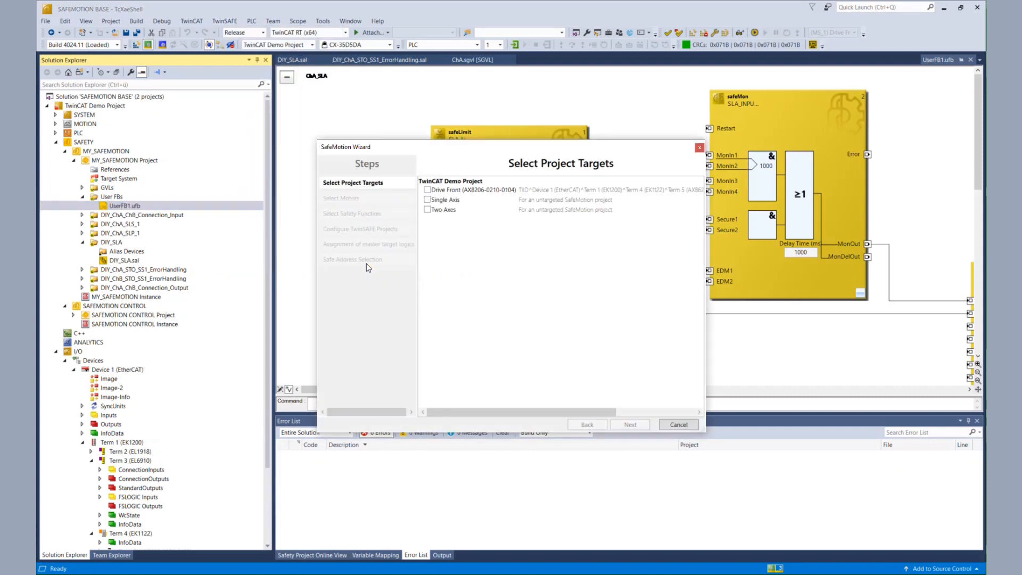
click(428, 190)
click(640, 425)
Select the AM8xxx-xxHx-xxxx (OCT 24Bit Multiturn) motor for both ChA and ChB
click(558, 210)
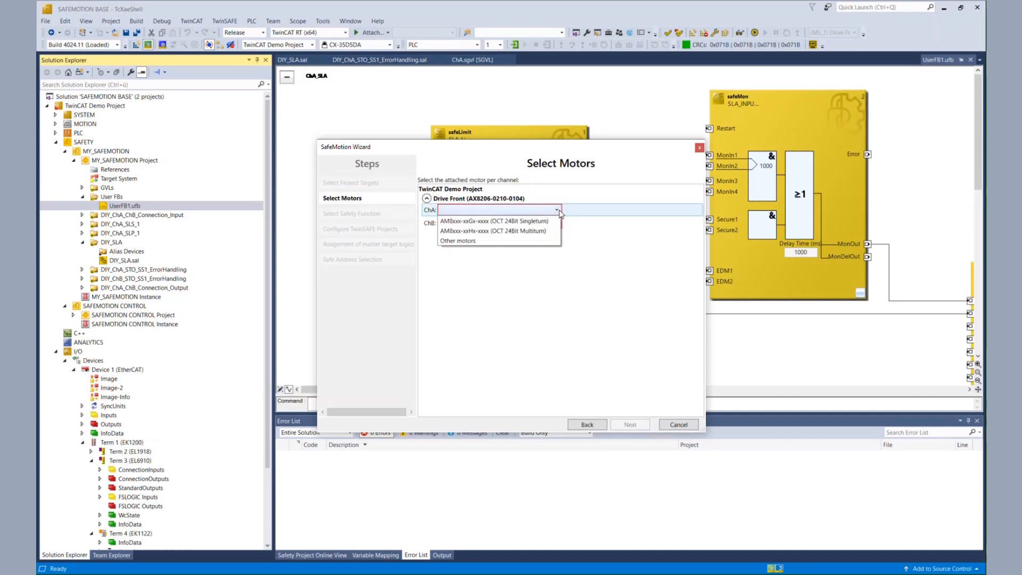
click(538, 231)
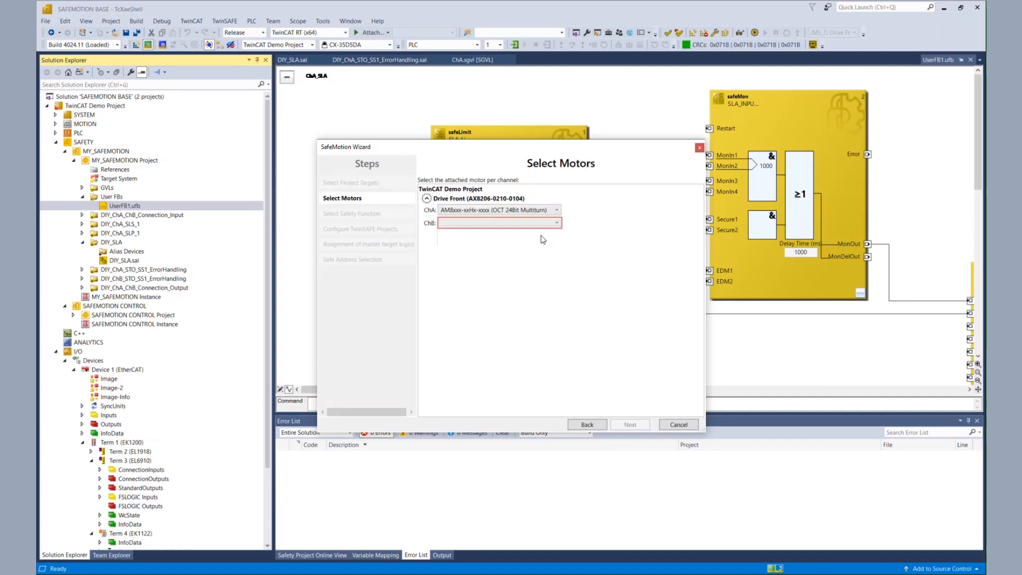
click(557, 223)
click(557, 223)
click(544, 244)
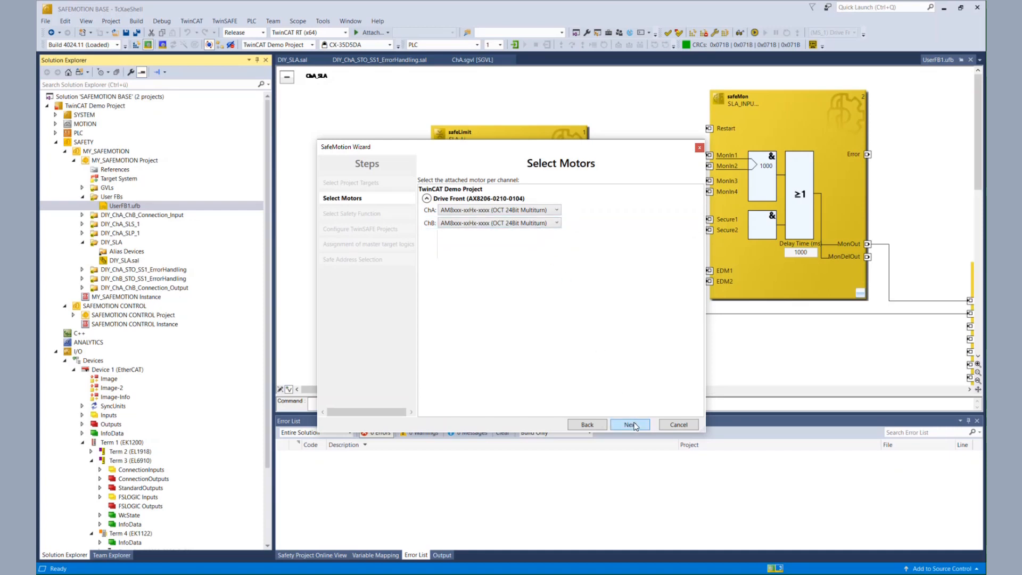
click(630, 425)
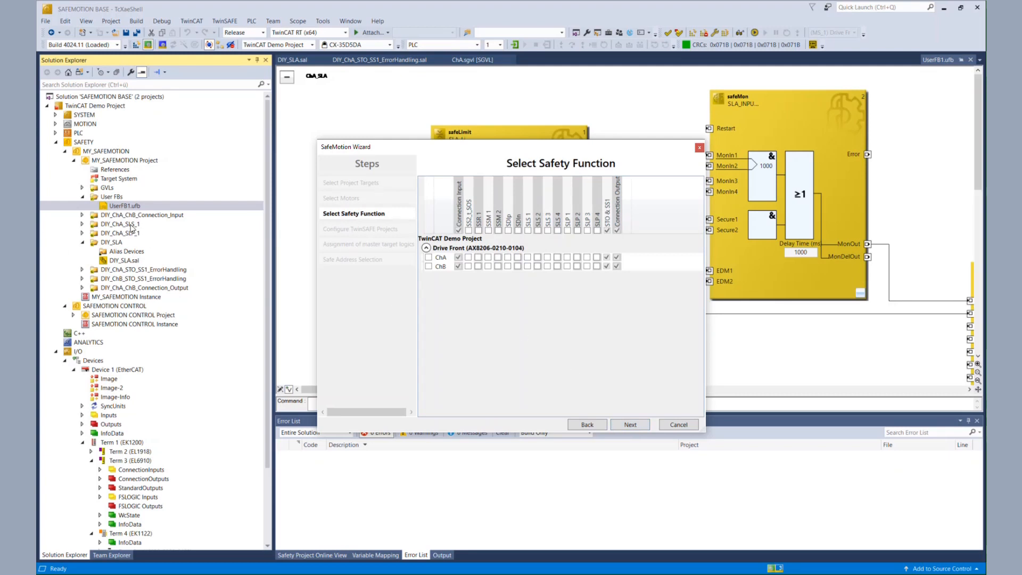
Add the SLS 1 and SLP 1 safety functions to channel A
click(527, 256)
click(567, 258)
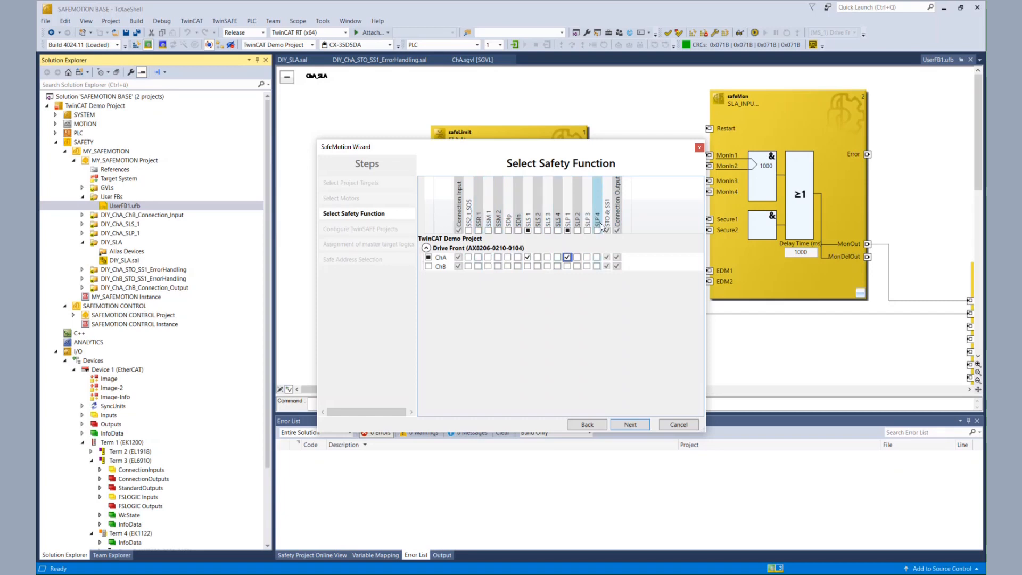
click(628, 425)
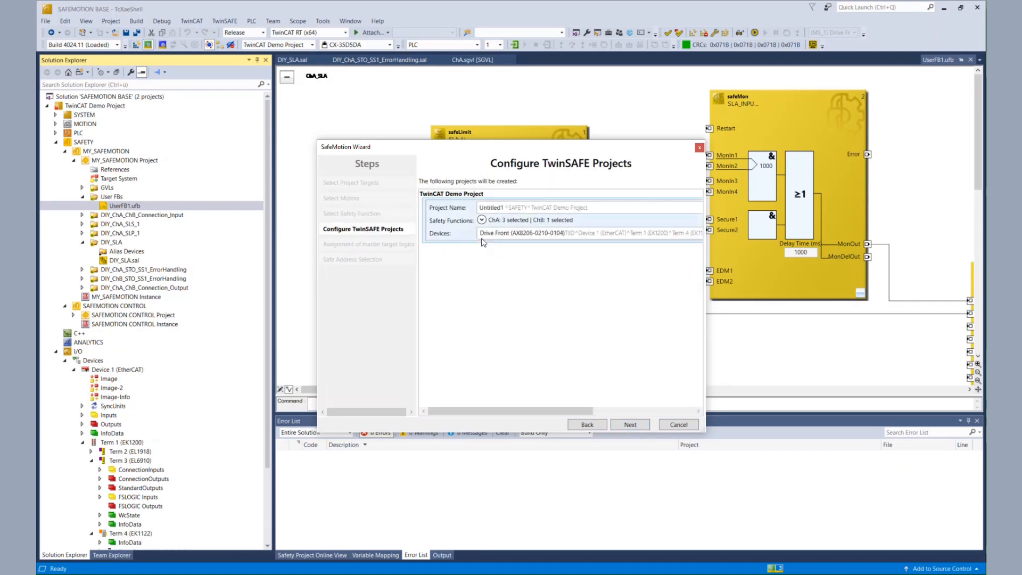
Name the new TwinSAFE project SafeMotionWizard
click(485, 209)
text(SafeMotionWizard)
click(624, 425)
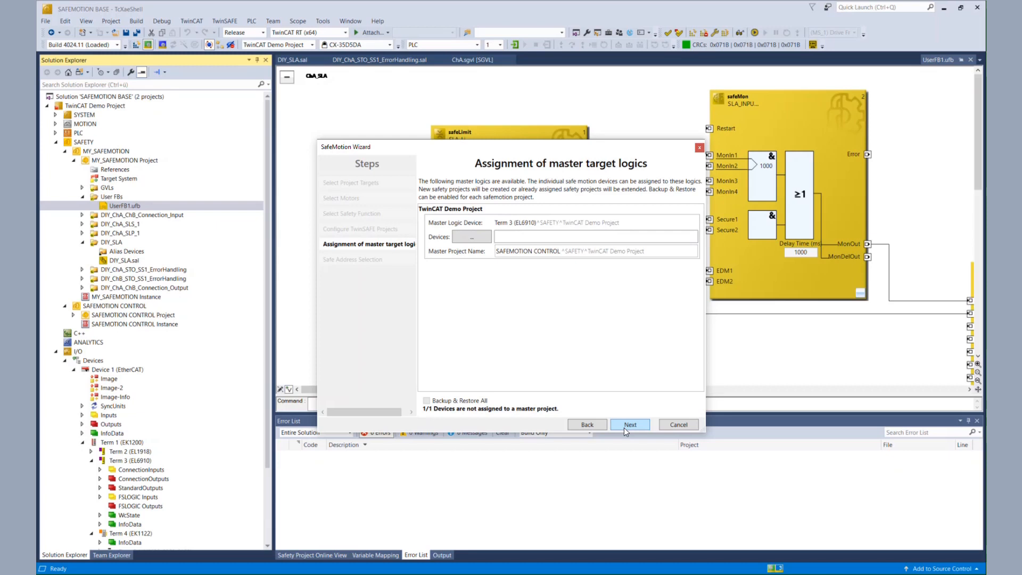
Assign the Drive Front device to the Term 3 (EL6910) master target logic
click(471, 239)
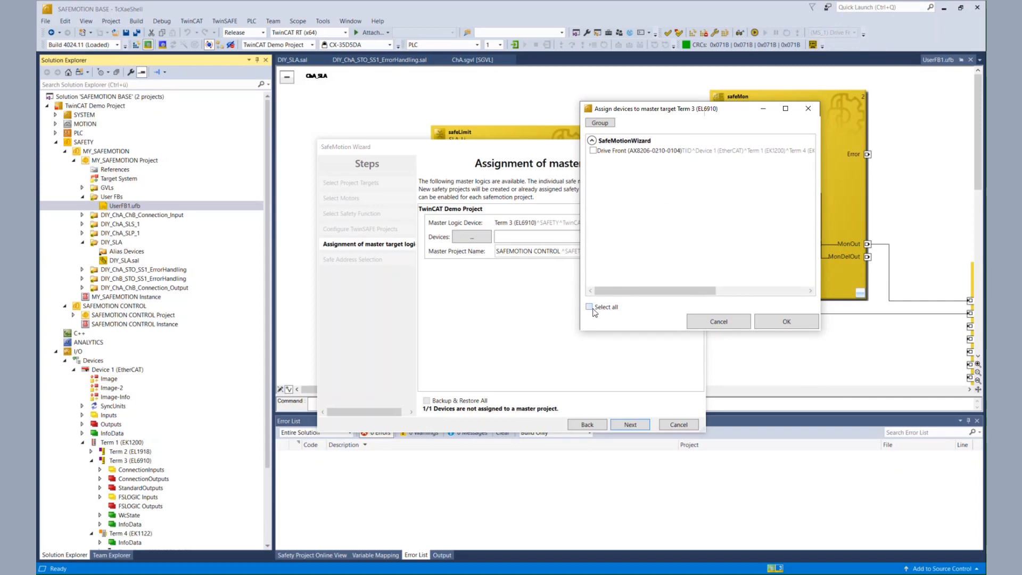
click(786, 322)
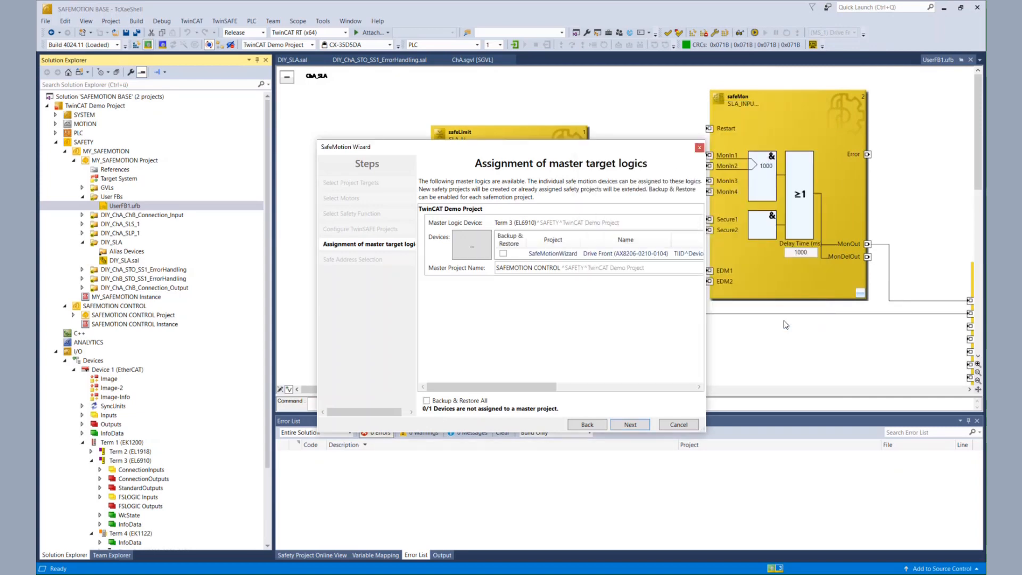
click(640, 423)
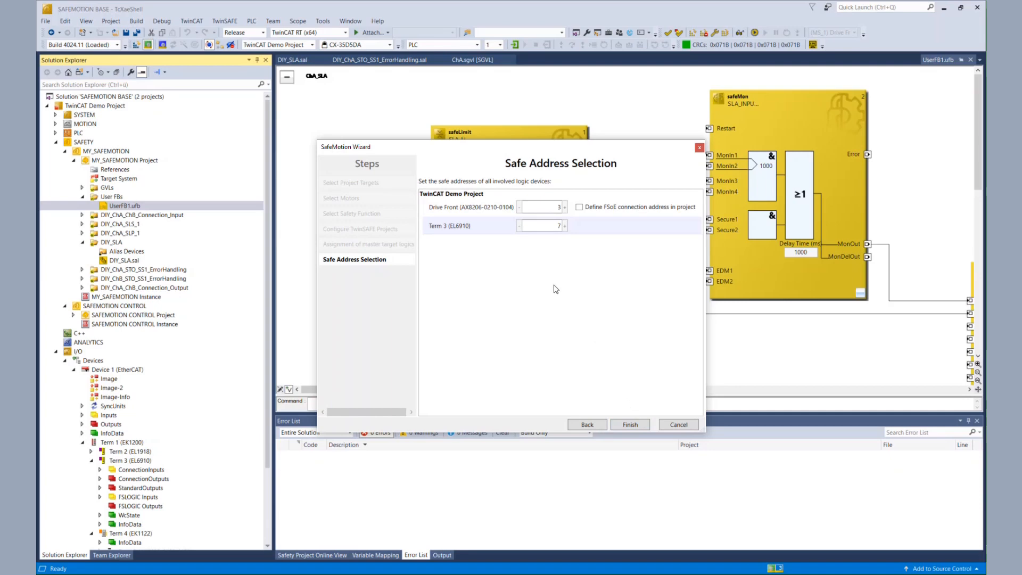
Finish the SafeMotion Wizard and expand the generated SafeMotionWizard project in the tree
click(630, 425)
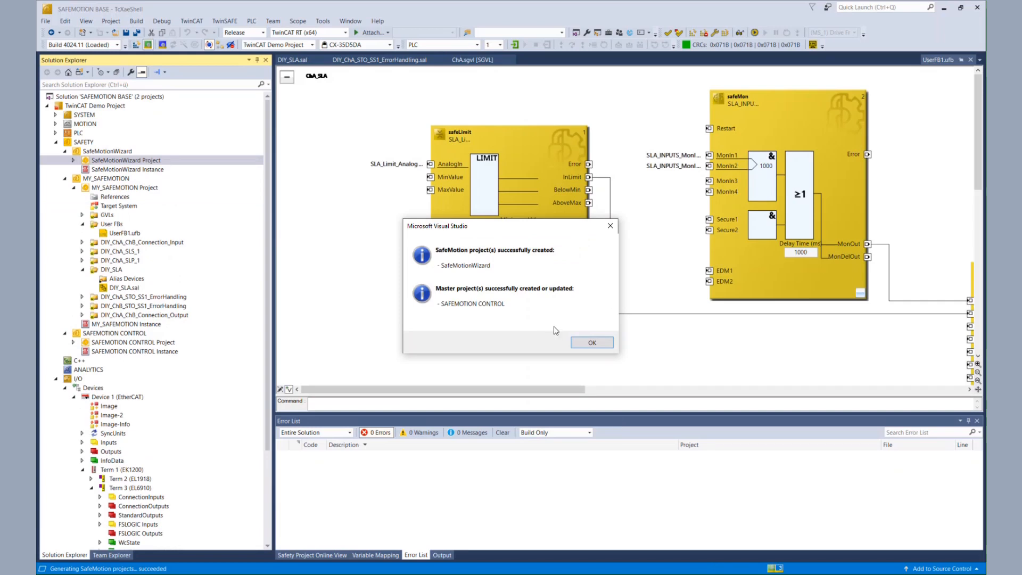
click(588, 346)
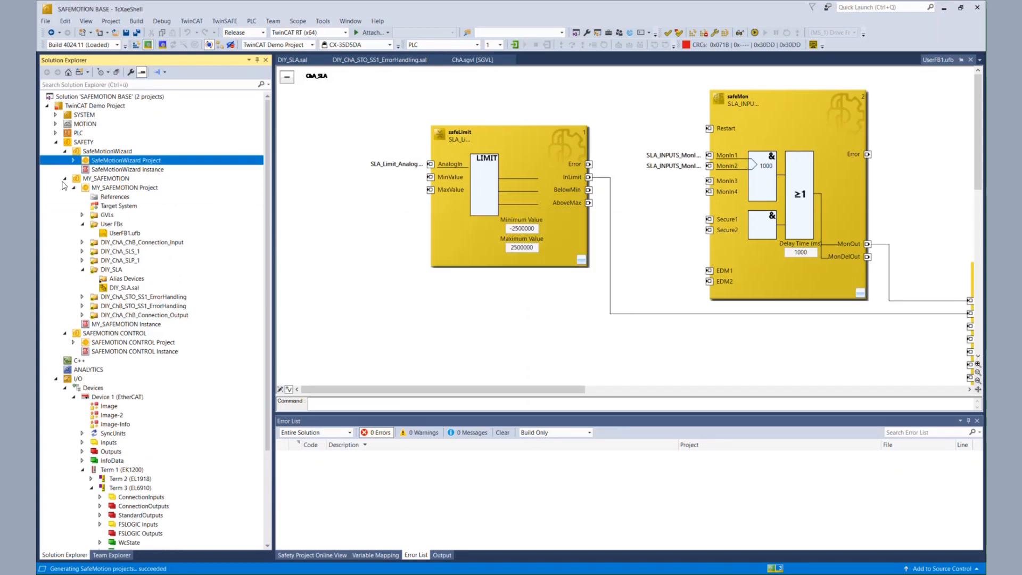
click(73, 160)
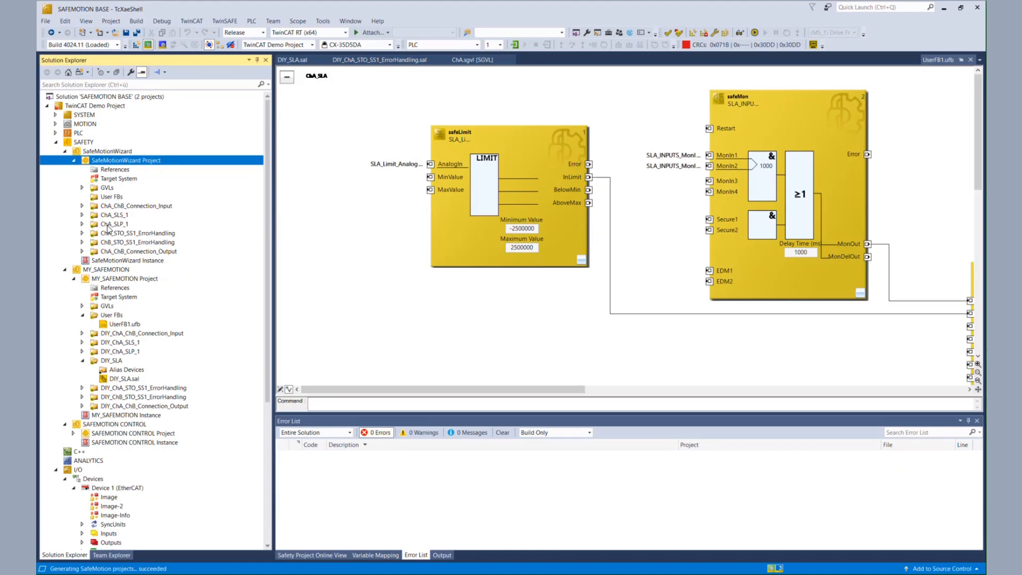
Add a new TwinSafeGroup Preconfigured Inputs group to the SafeMotionWizard project
right_click(118, 163)
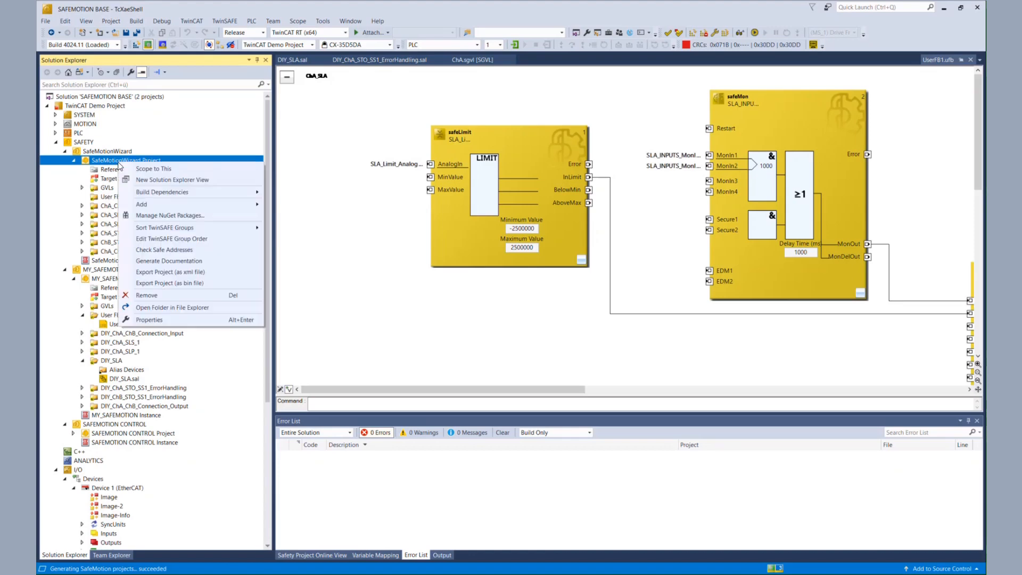
mouse_move(160, 207)
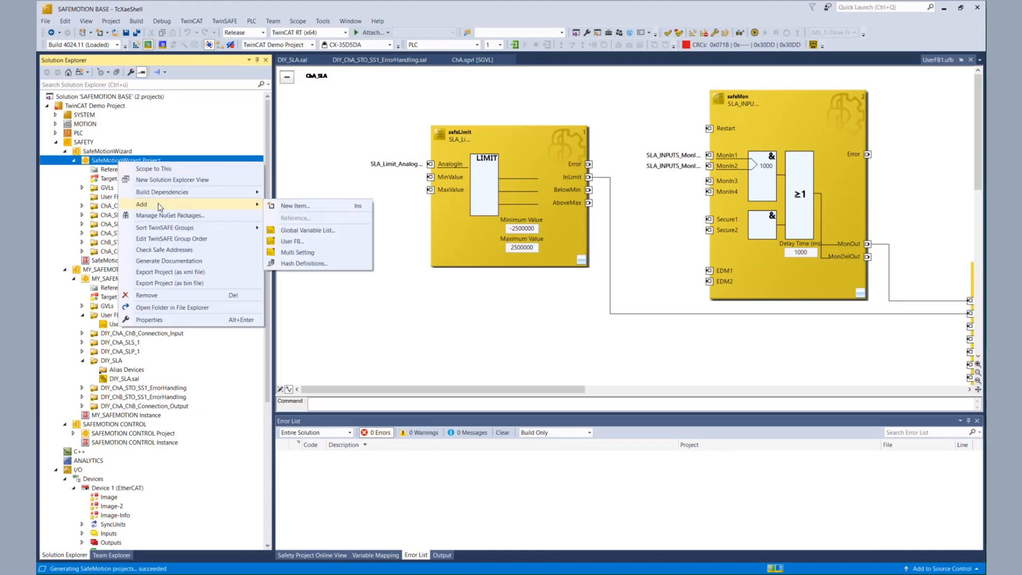
click(296, 206)
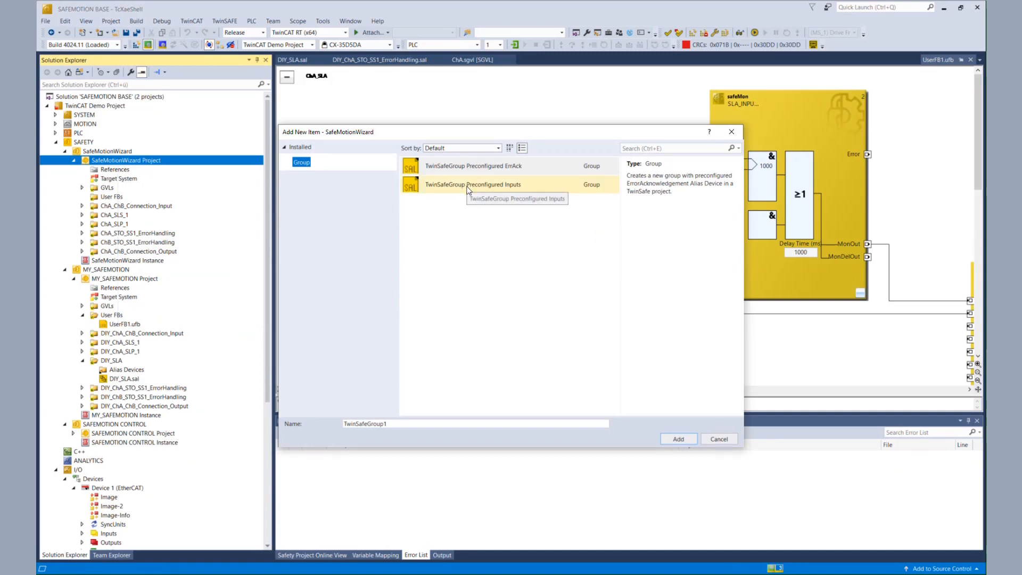
click(467, 187)
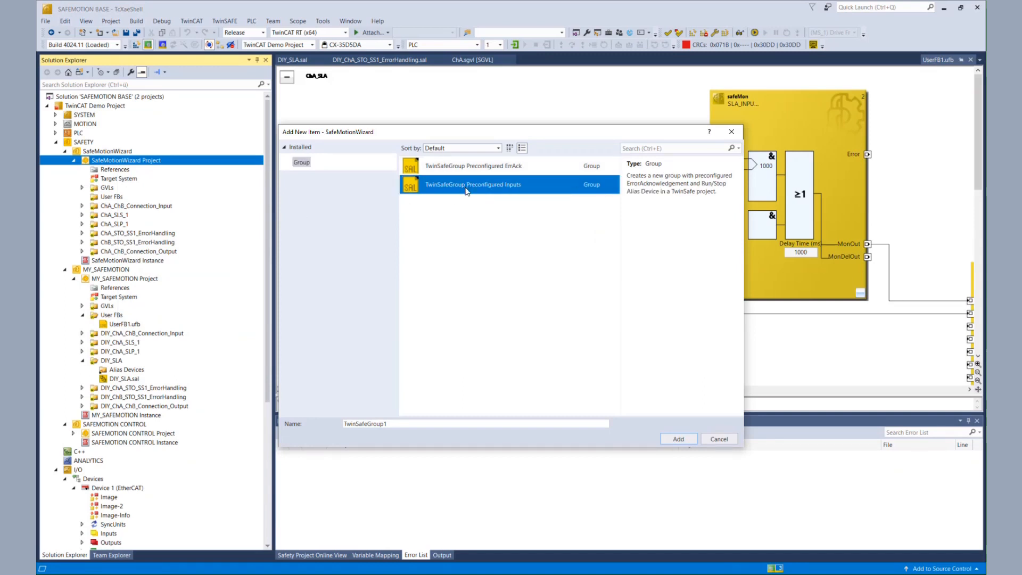
click(688, 438)
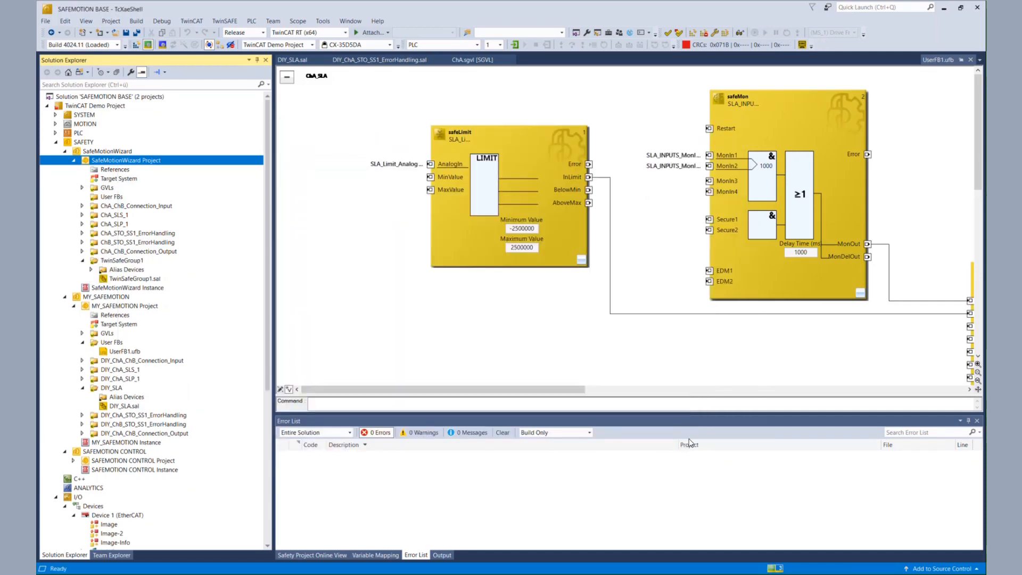
Rename the new group ChA_MY_SLA
click(115, 261)
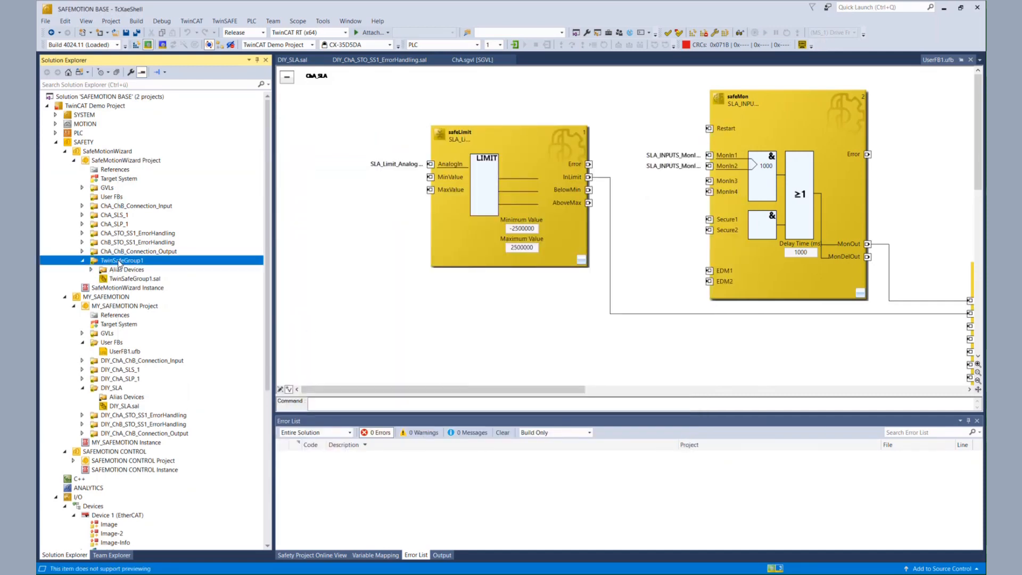
click(119, 262)
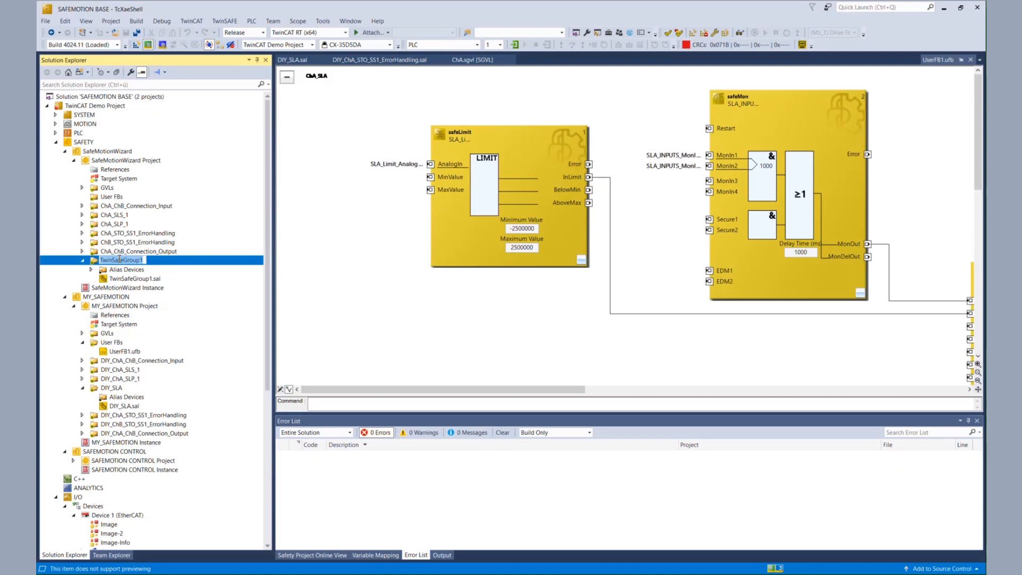
text(d)
text(hA_)
text(M)
text(Y)
text(_SLA)
click(216, 287)
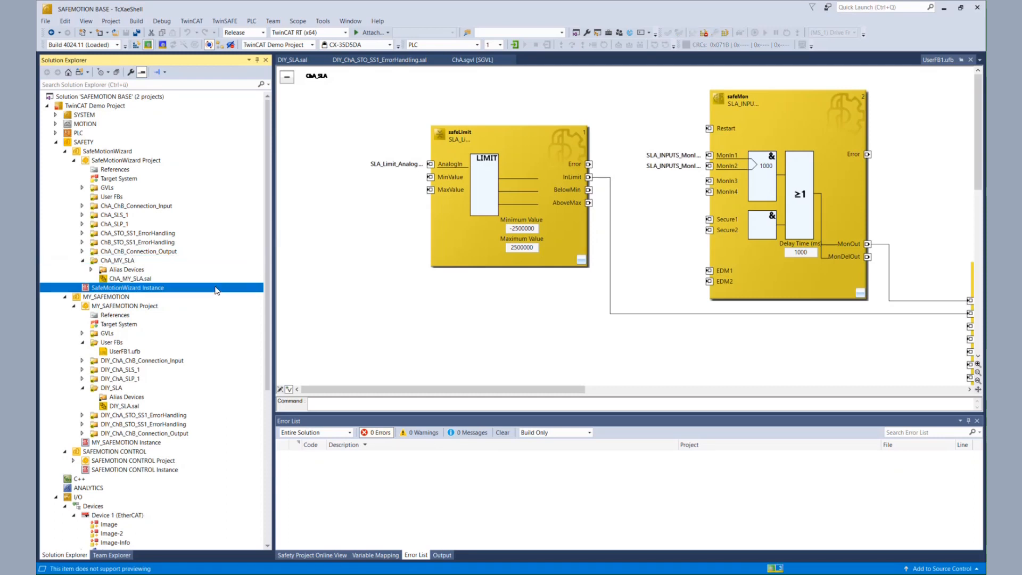
Copy UserFB1.ufb from the MY_SAFEMOTION project into the SafeMotionWizard project's User FBs folder
click(136, 261)
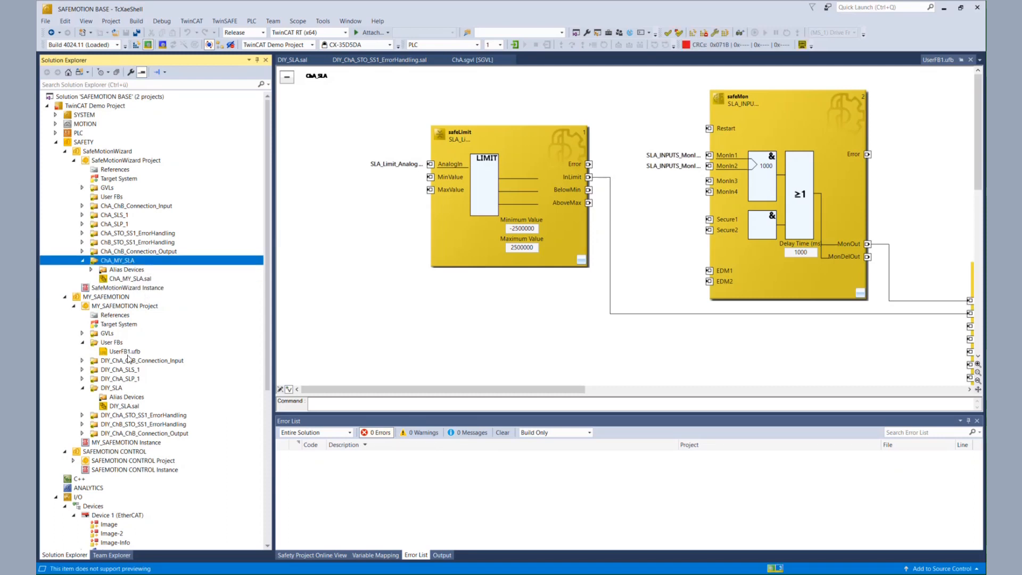
right_click(130, 353)
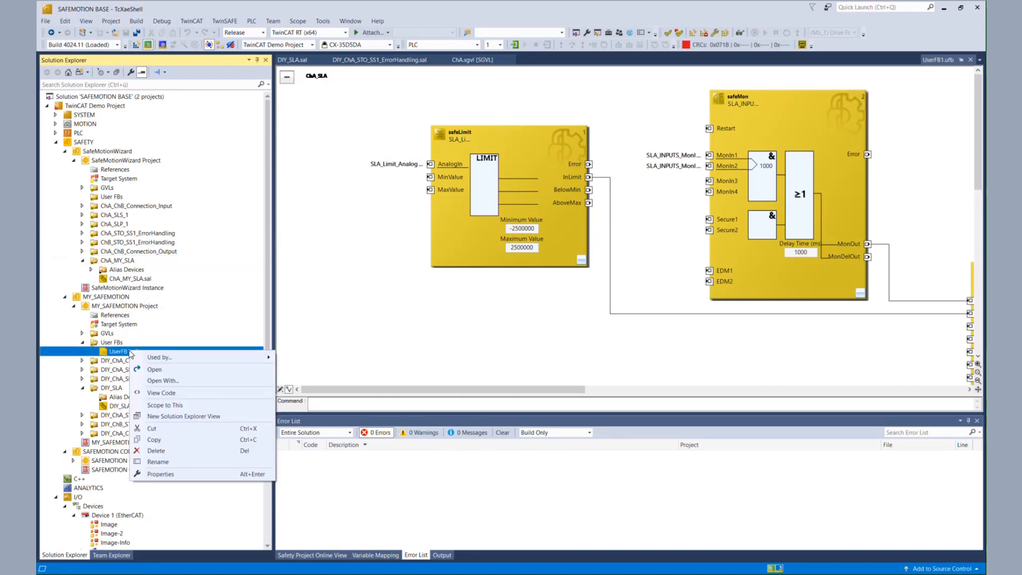
click(155, 439)
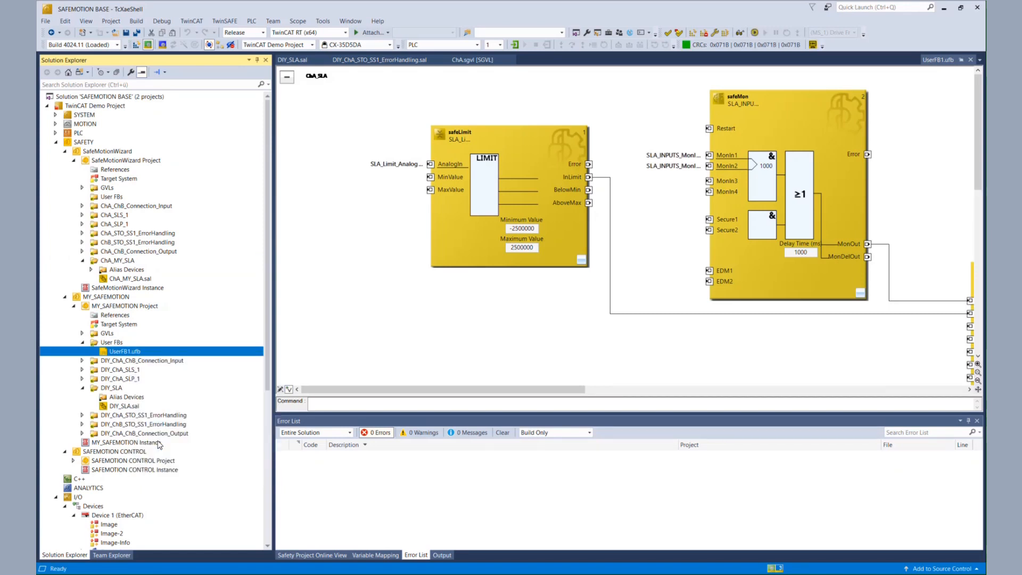
click(107, 198)
right_click(106, 199)
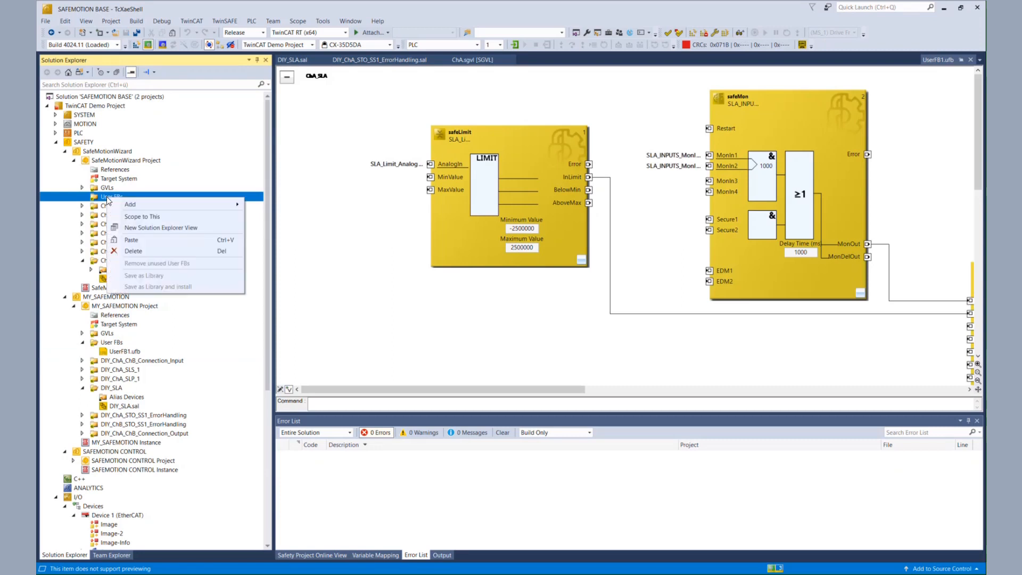
click(130, 240)
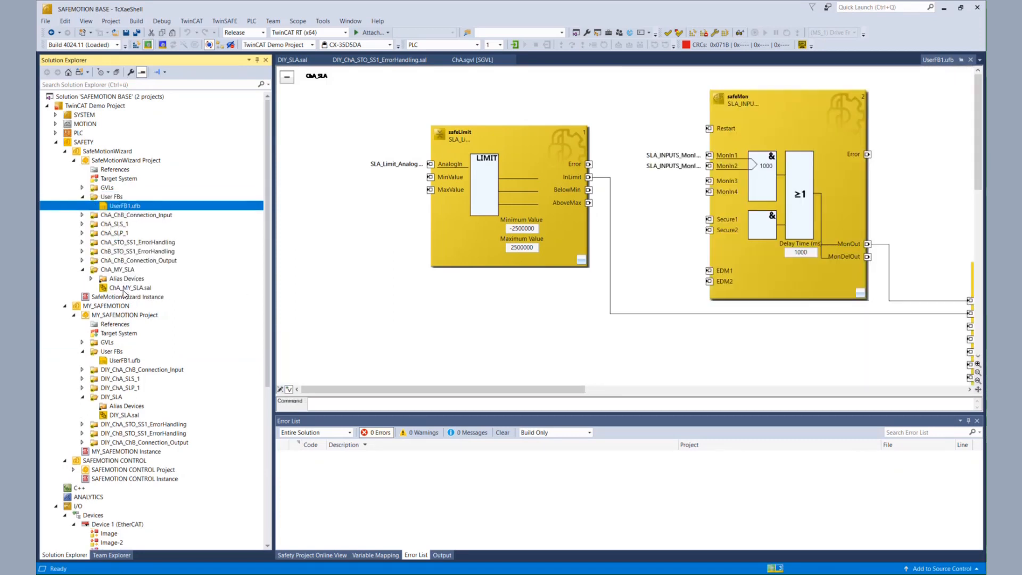
Open ChA_MY_SLA.sal and name its network MY_SLA
click(124, 290)
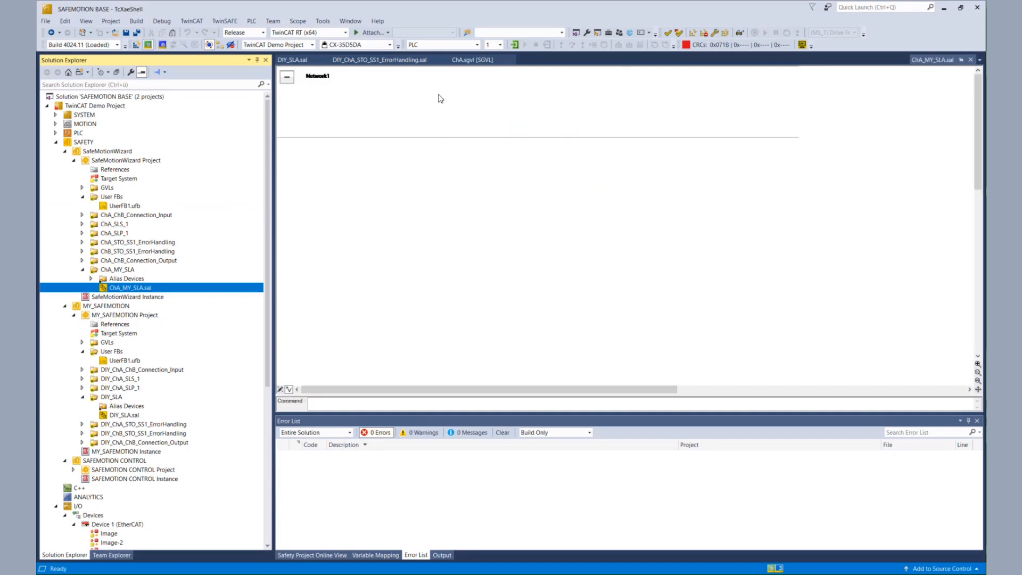
click(316, 77)
click(317, 76)
text(M)
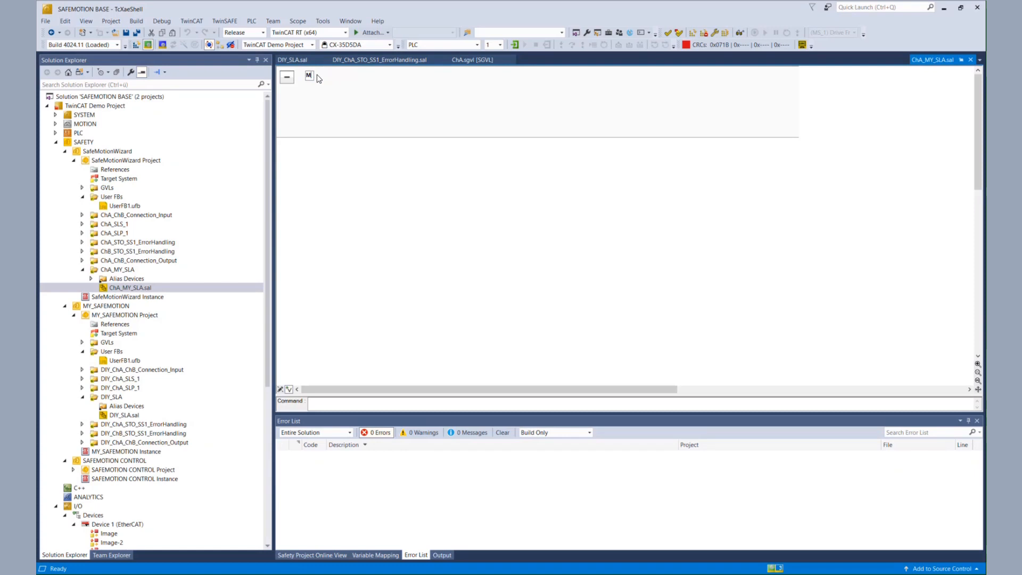
text(Y_SLA)
click(449, 112)
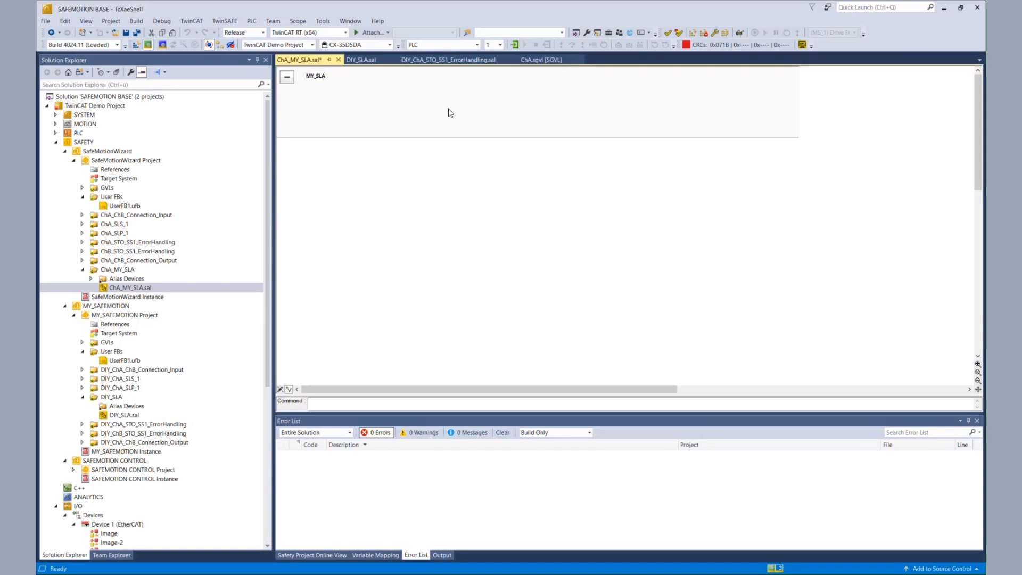
Add a UserFB1 instance to the MY_SLA network
right_click(371, 107)
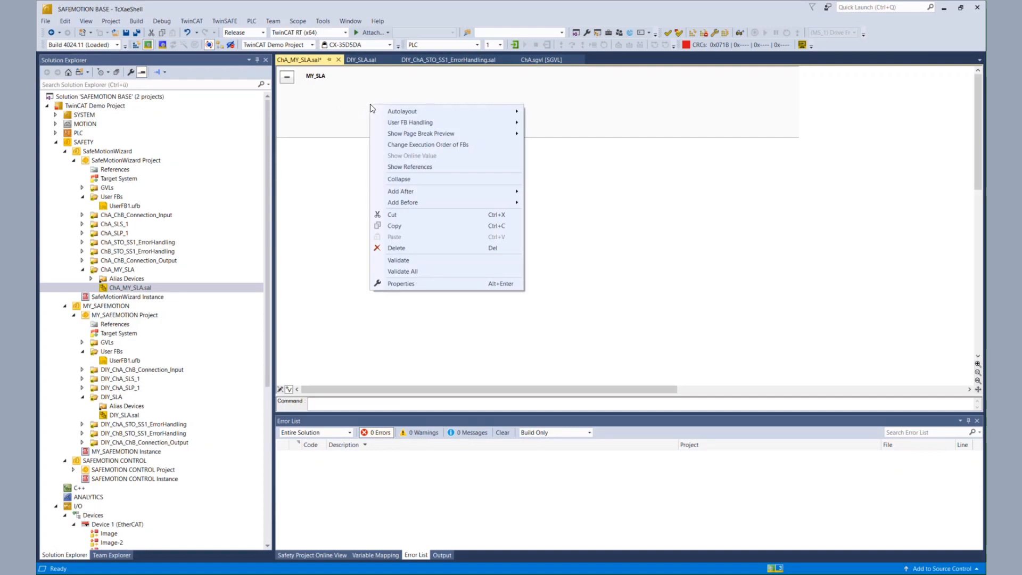
mouse_move(393, 121)
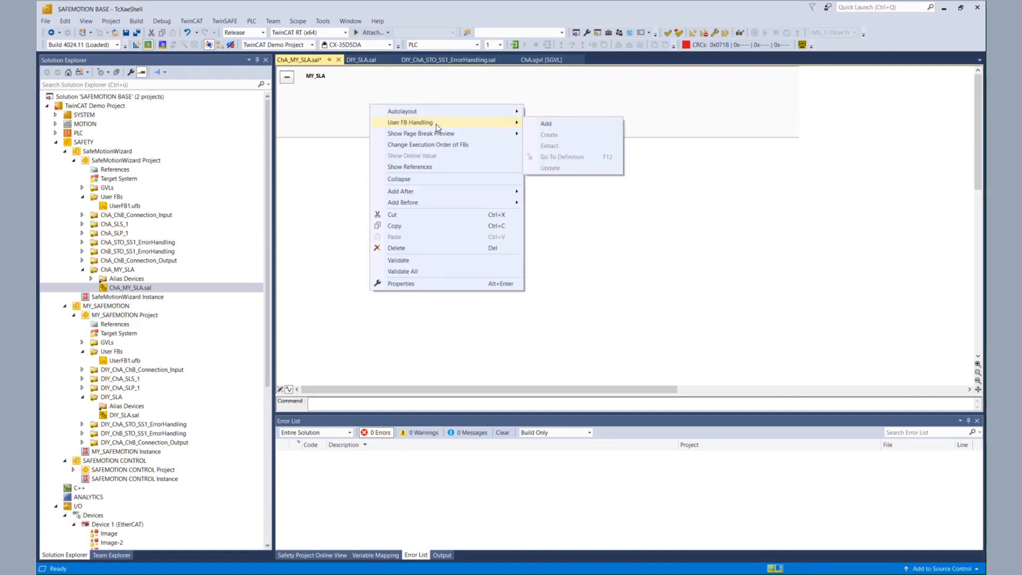
click(548, 124)
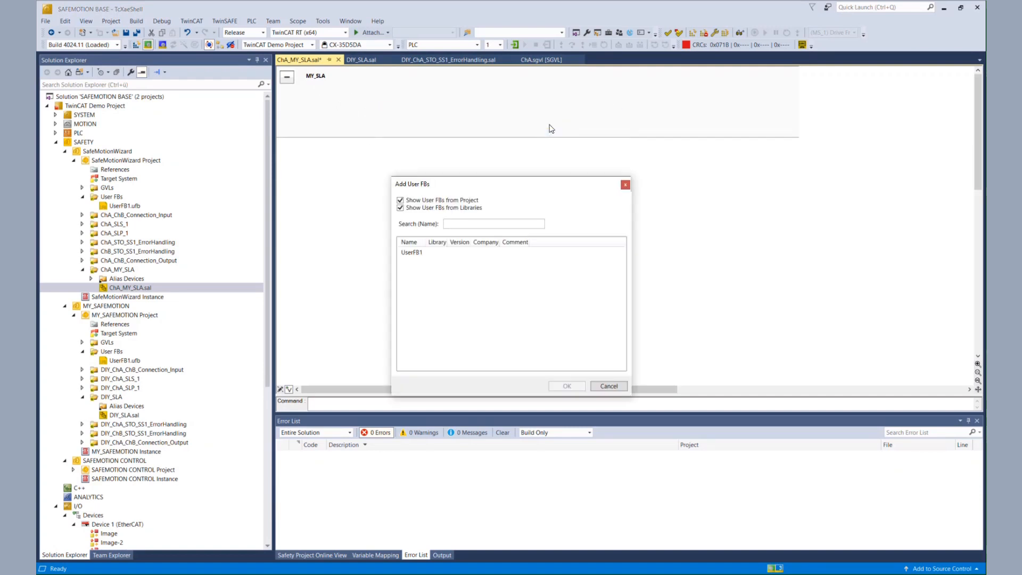
click(408, 254)
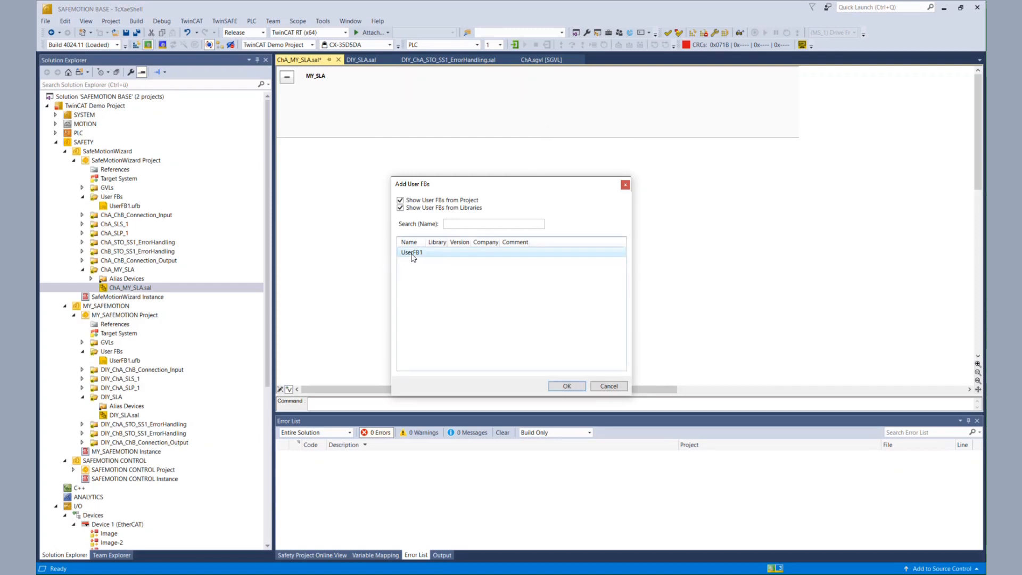
click(567, 386)
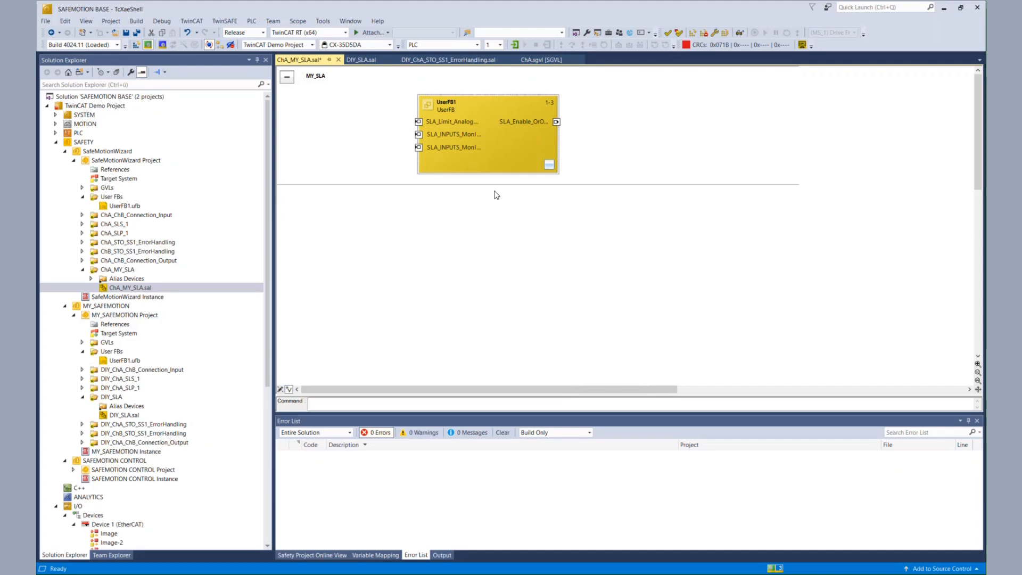
Extract the UserFB1 instance into its underlying safeLimit and safeMon blocks, then save everything
right_click(503, 162)
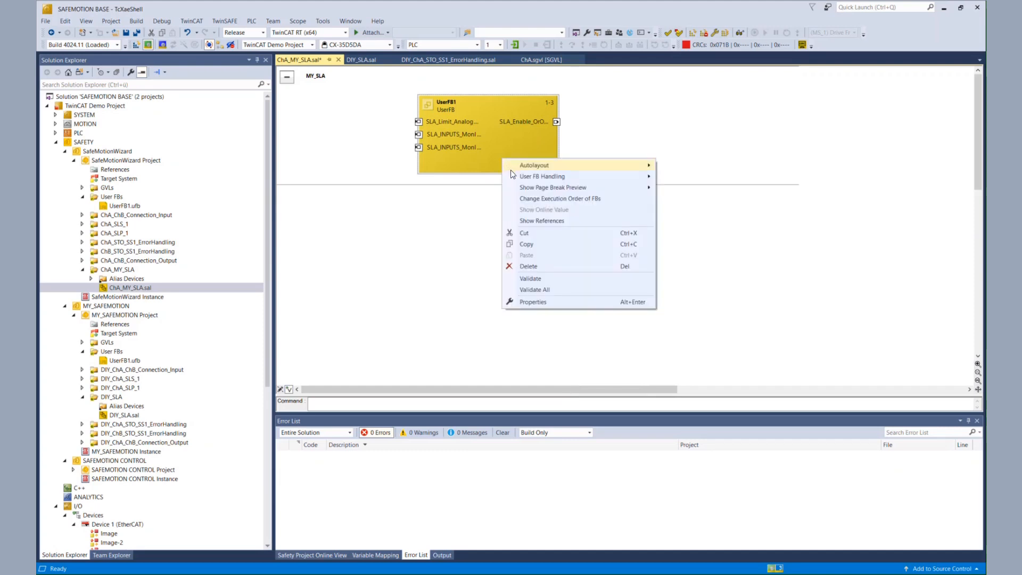
mouse_move(516, 174)
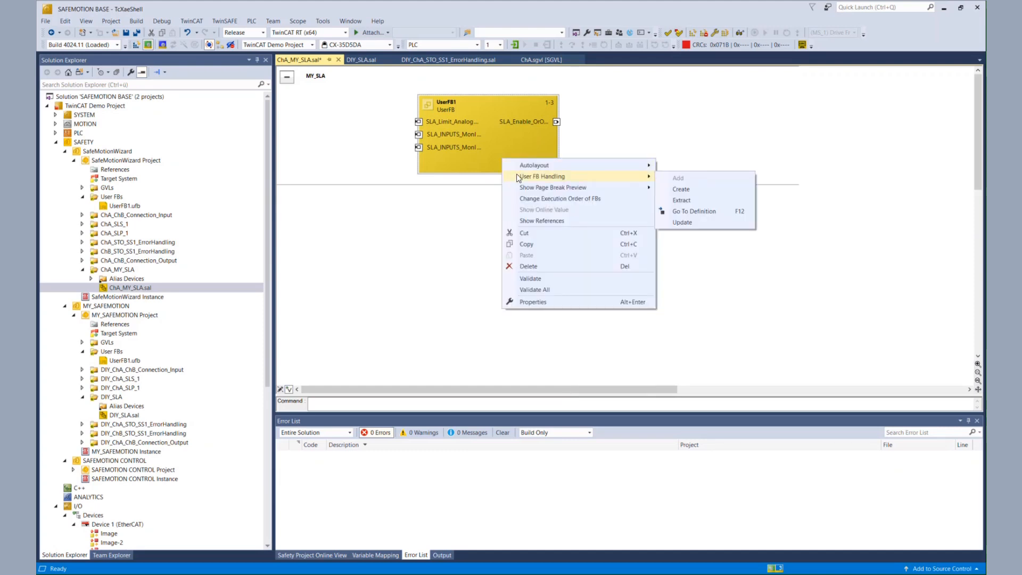
click(674, 202)
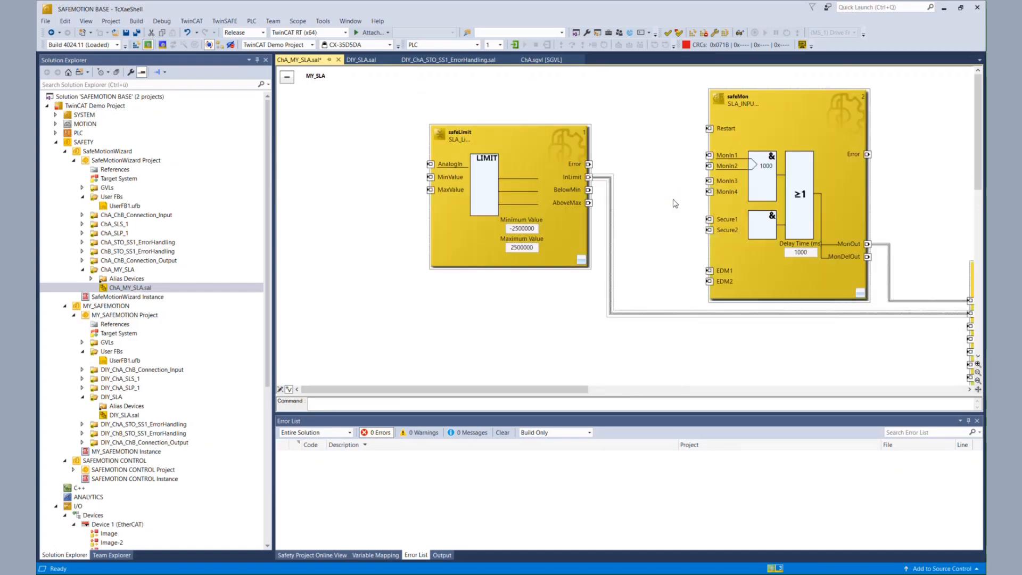
mouse_move(554, 389)
mouse_down()
mouse_move(643, 389)
mouse_move(546, 389)
mouse_up()
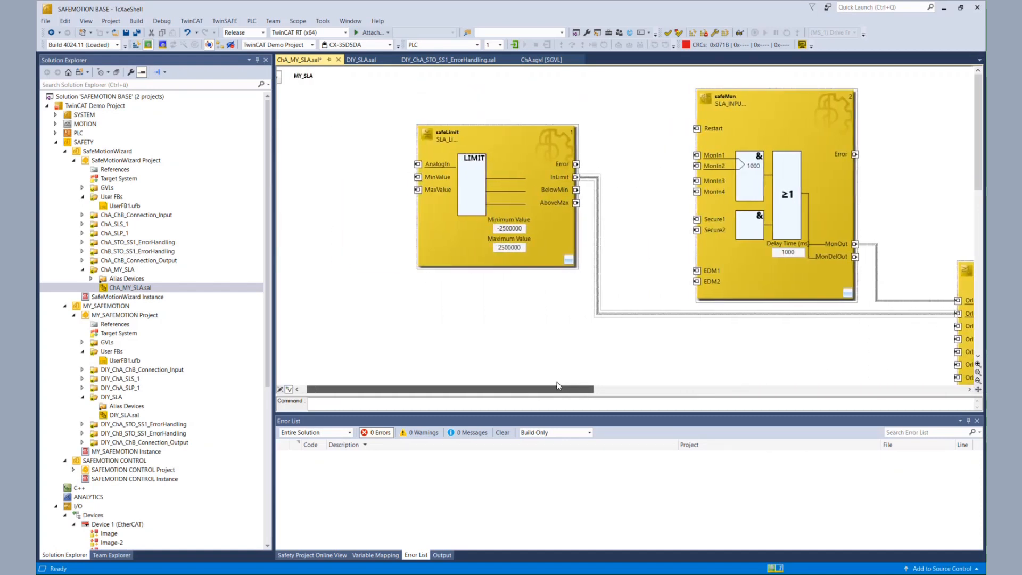
click(137, 34)
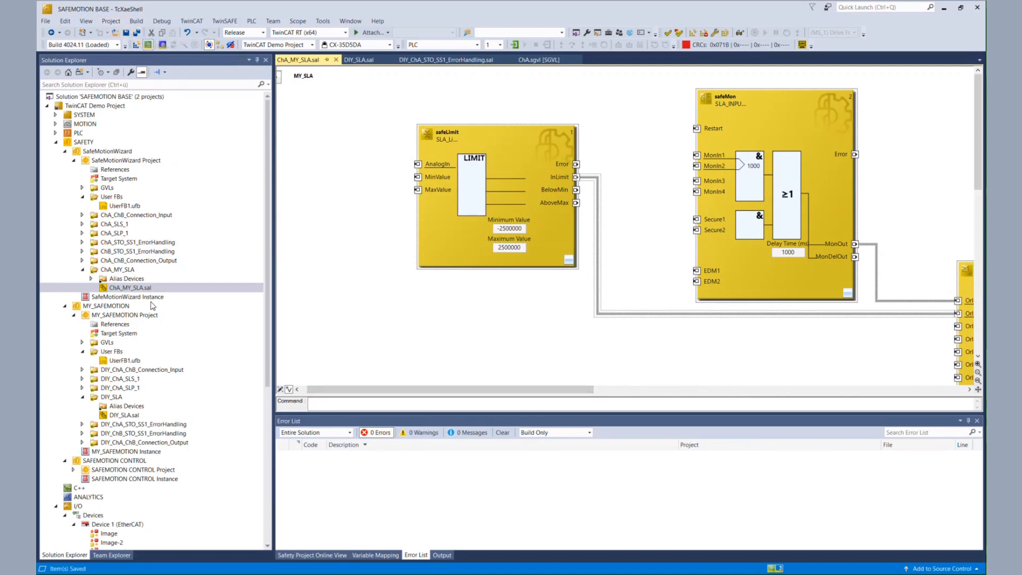
Copy the ChA.PRIFB_ACCELERATION variable from DIY_SLA and assign it to the safeLimit AnalogIn input in ChA_MY_SLA
double_click(123, 415)
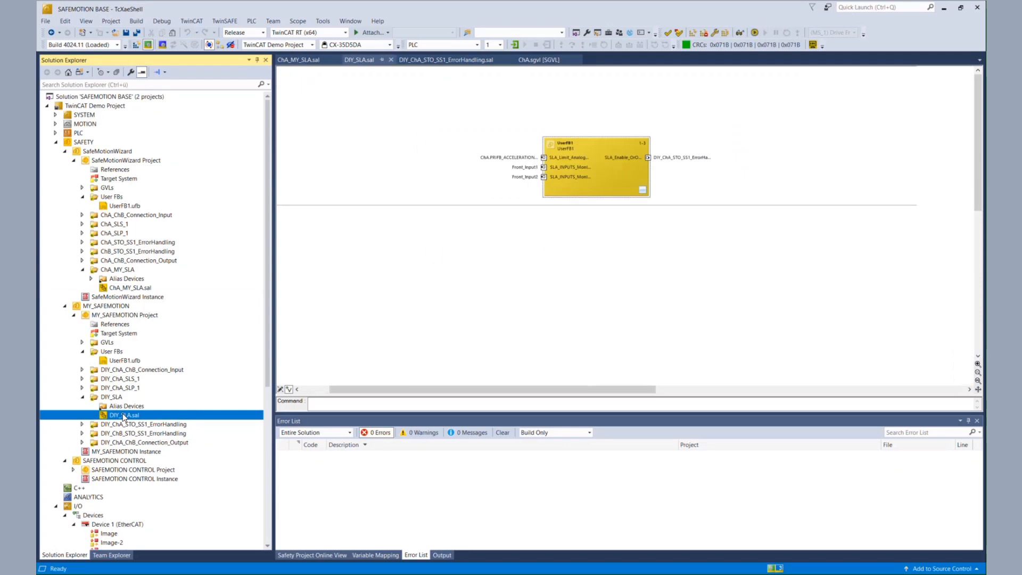
double_click(517, 157)
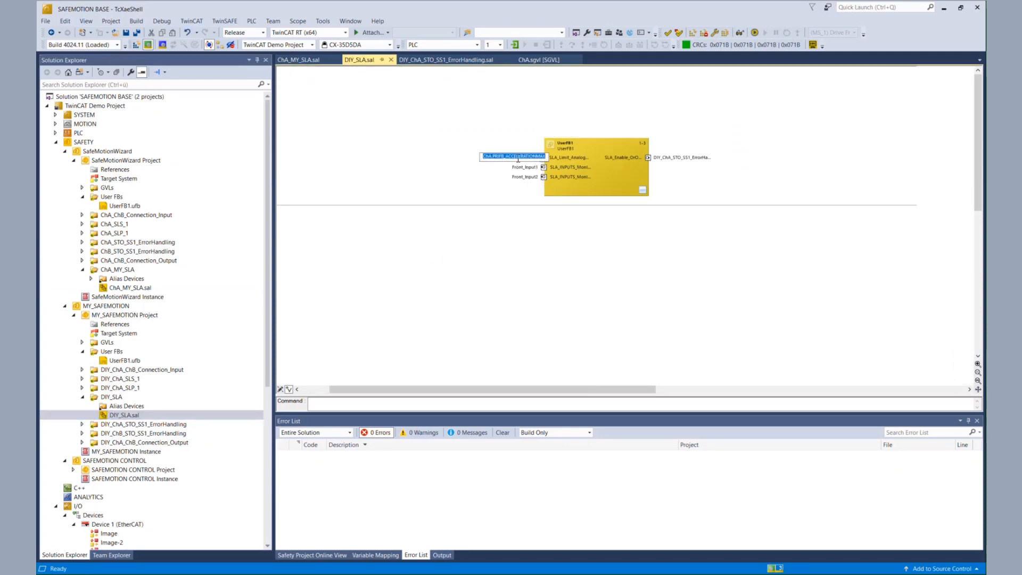
double_click(128, 288)
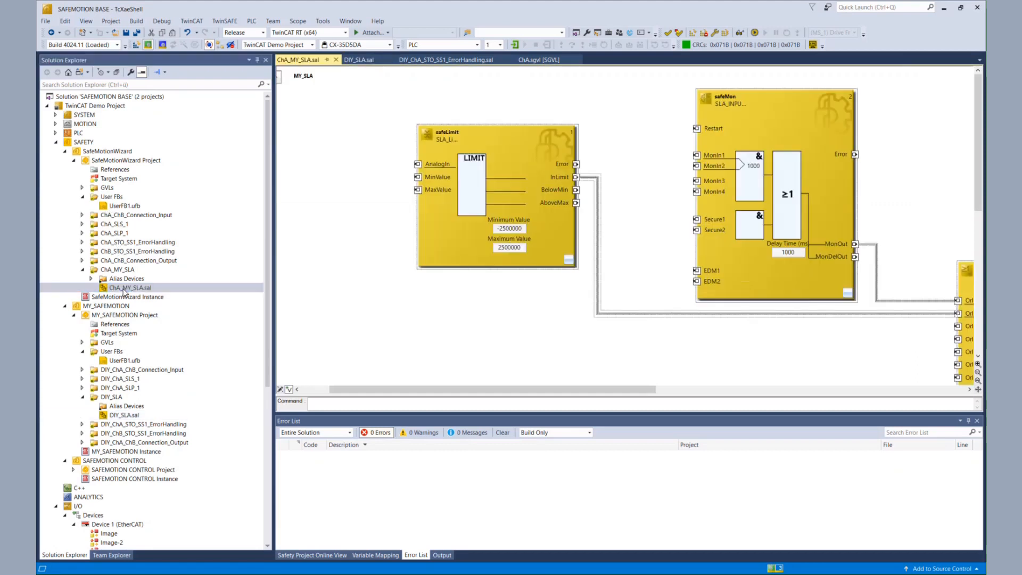
click(405, 169)
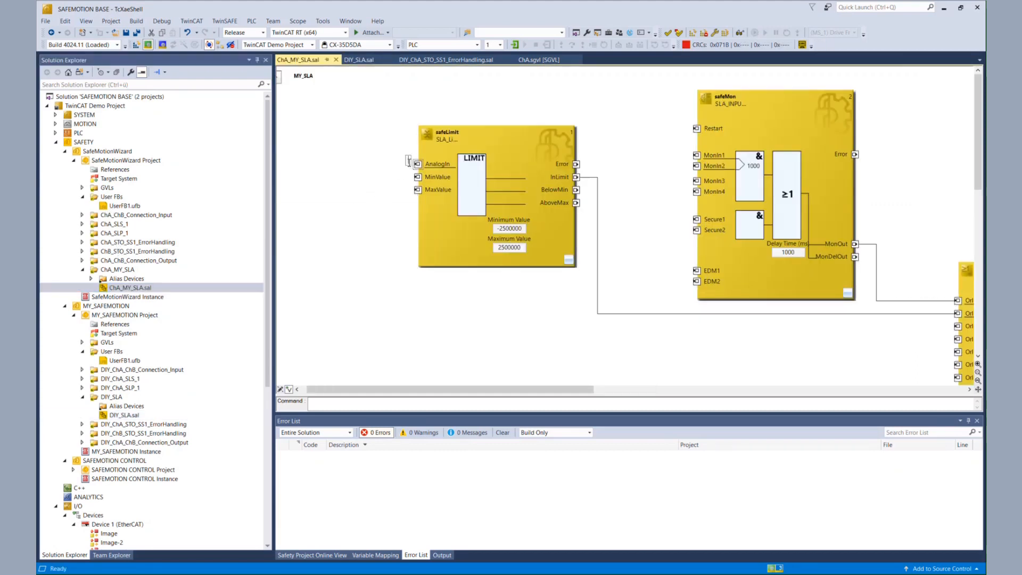
click(376, 234)
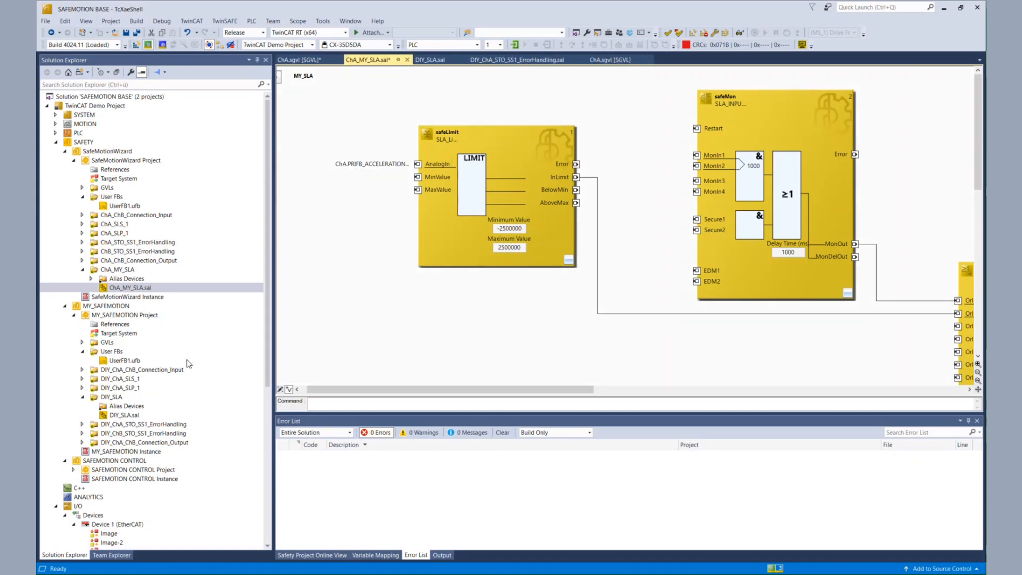
Copy Front_Input1 from DIY_SLA and assign Front_Input1 to safeMon MonIn1 and Front_Input2 to MonIn2
double_click(137, 417)
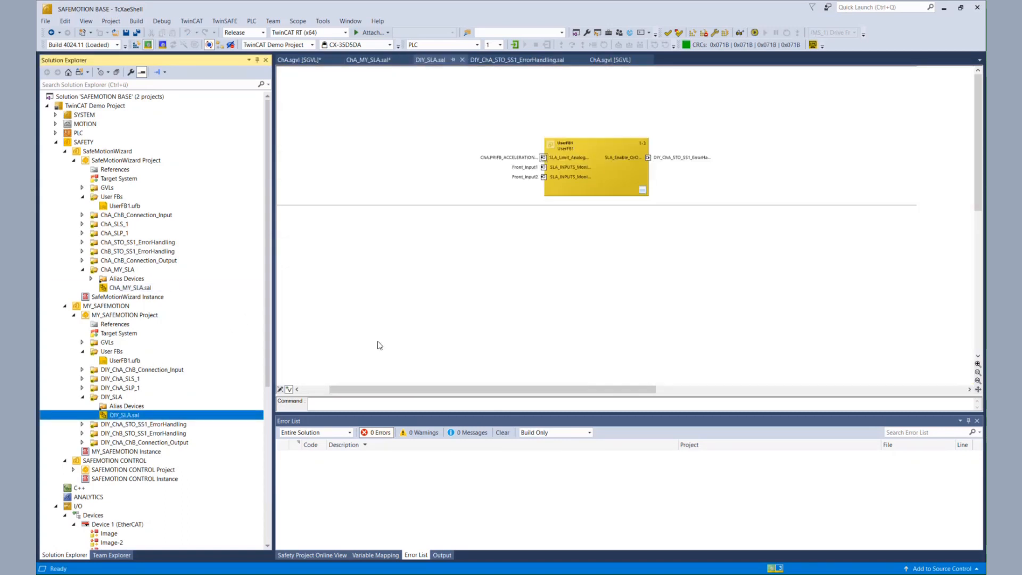
click(524, 168)
key(ctrl+c)
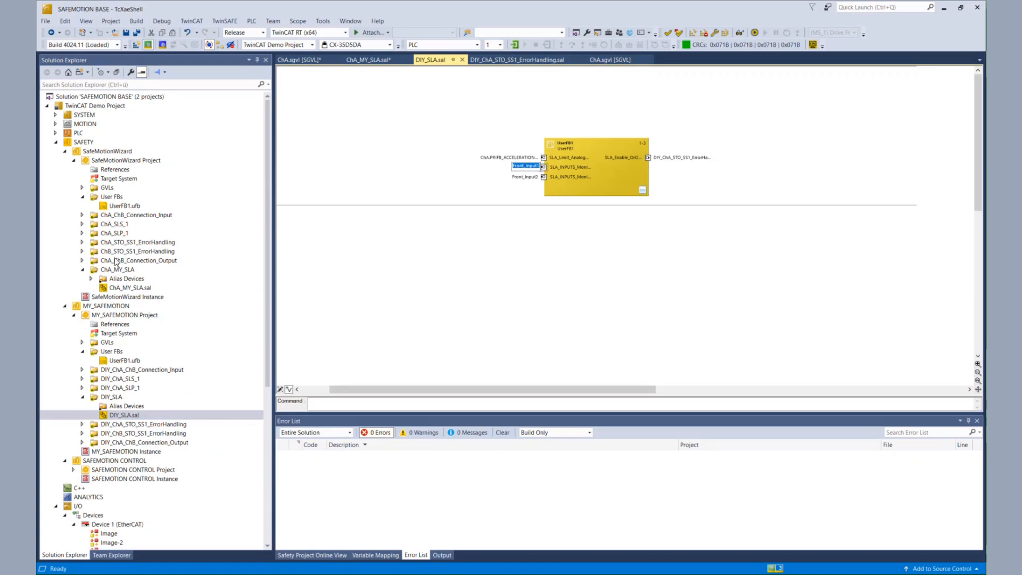
click(117, 288)
double_click(117, 288)
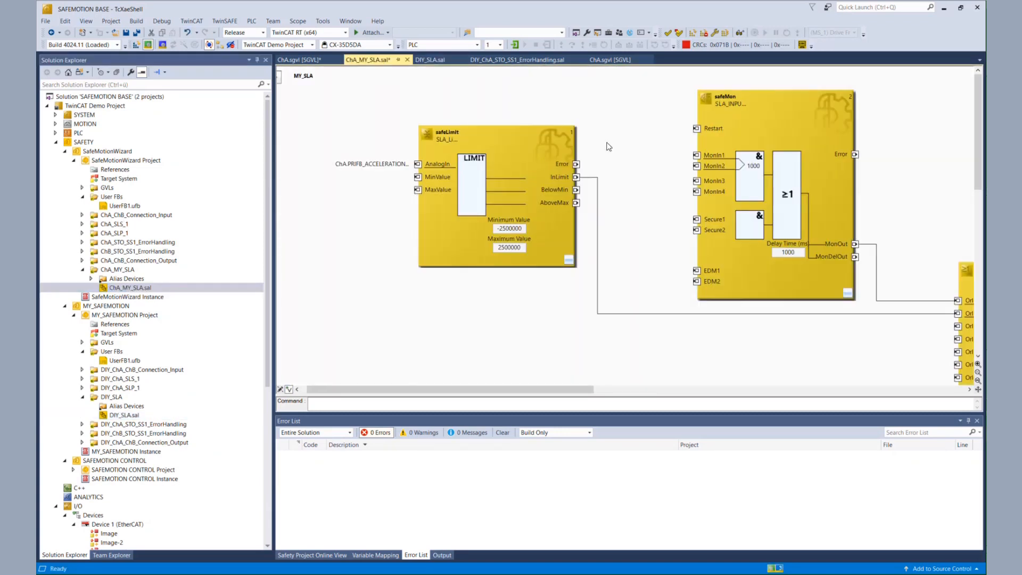
click(686, 151)
key(ctrl+v)
click(686, 168)
key(ctrl+v)
key(BackSpace)
text(2)
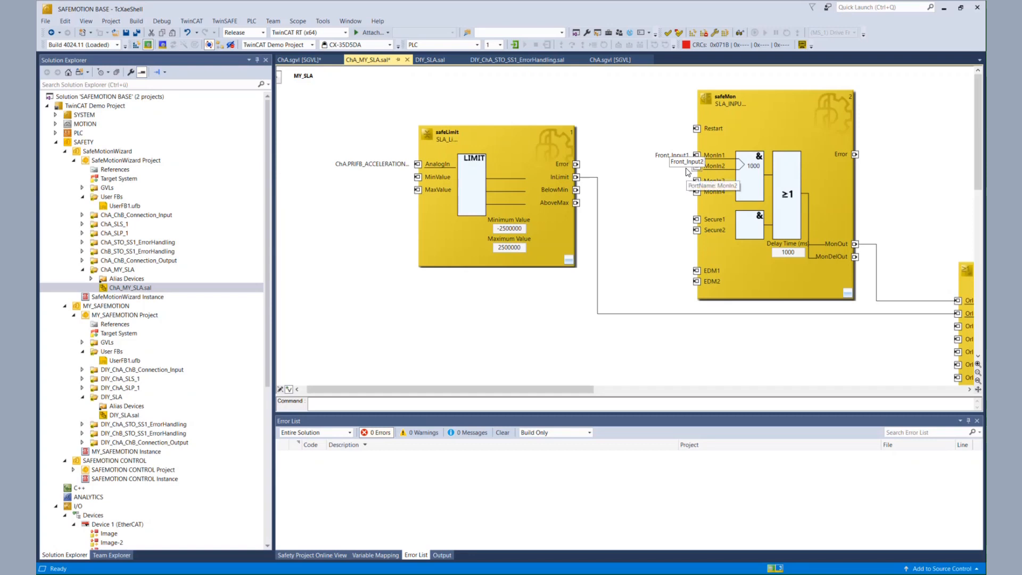
Link the safeOr OrOut output to AndIn2 of SAFEMOTION_ChA_1 in the ChA_STO_SS1_ErrorHandling STO_SS1 network
click(670, 207)
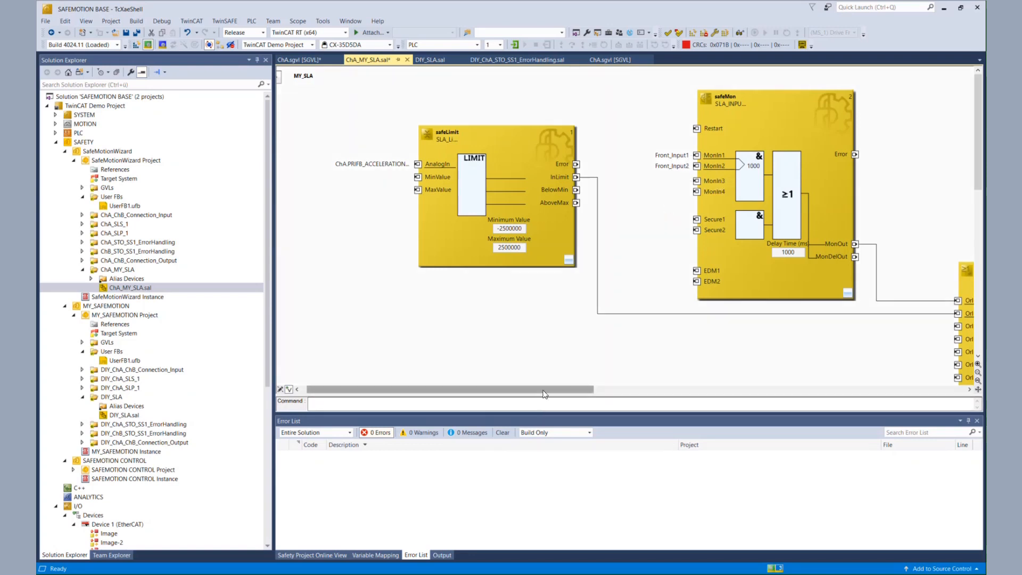
drag(543, 394, 681, 382)
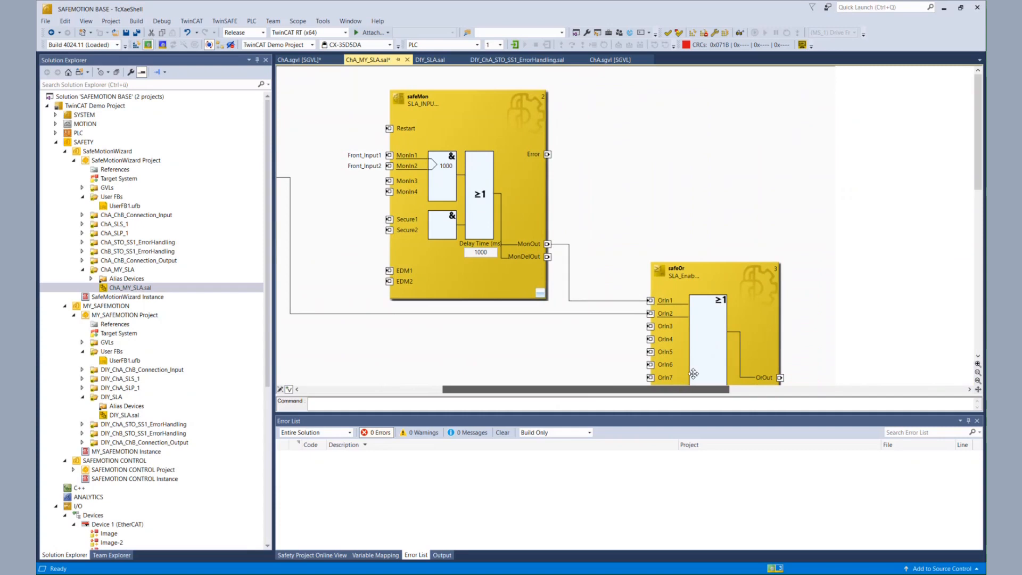
scroll(748, 333, down, 3)
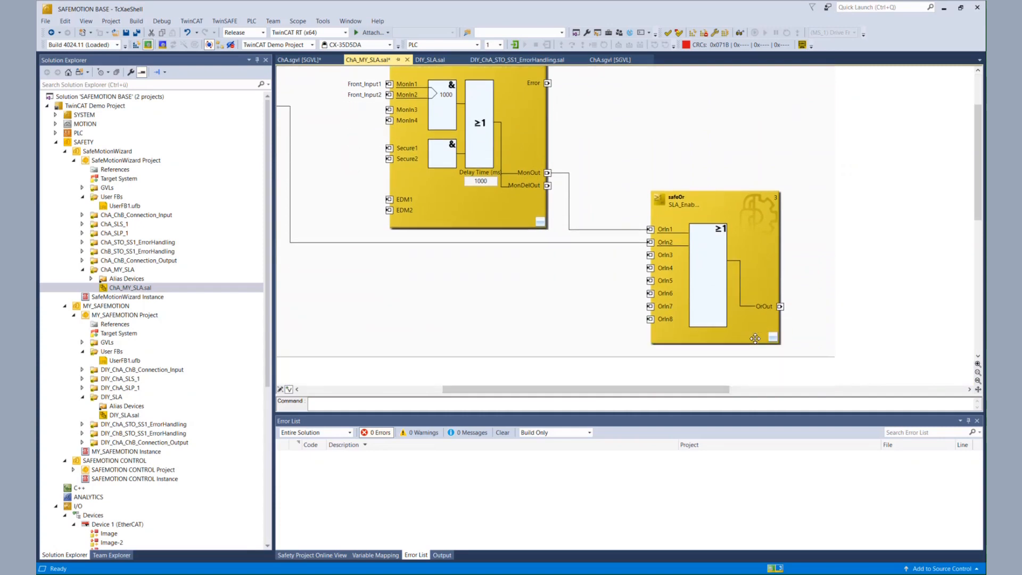
right_click(781, 311)
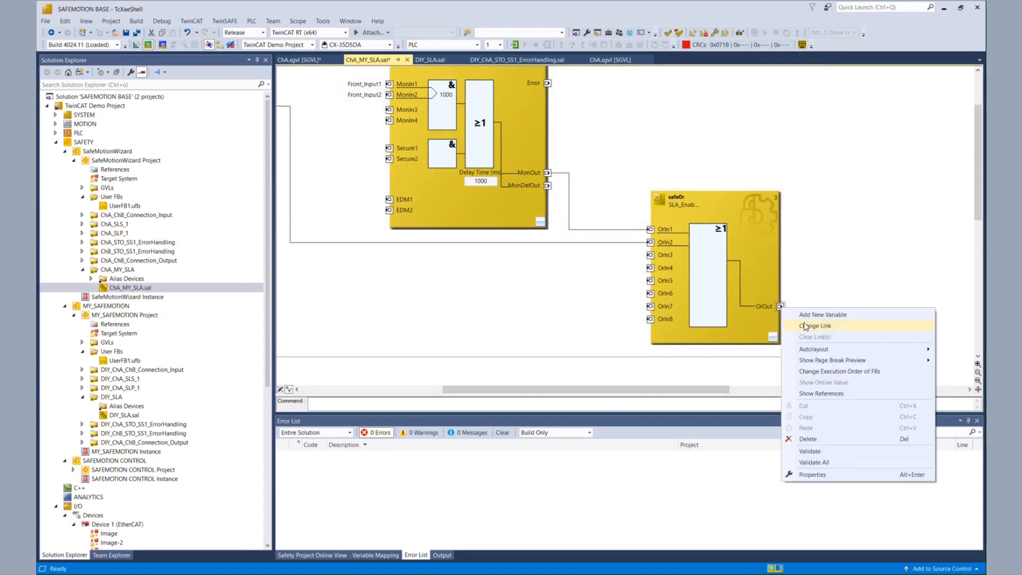
click(804, 324)
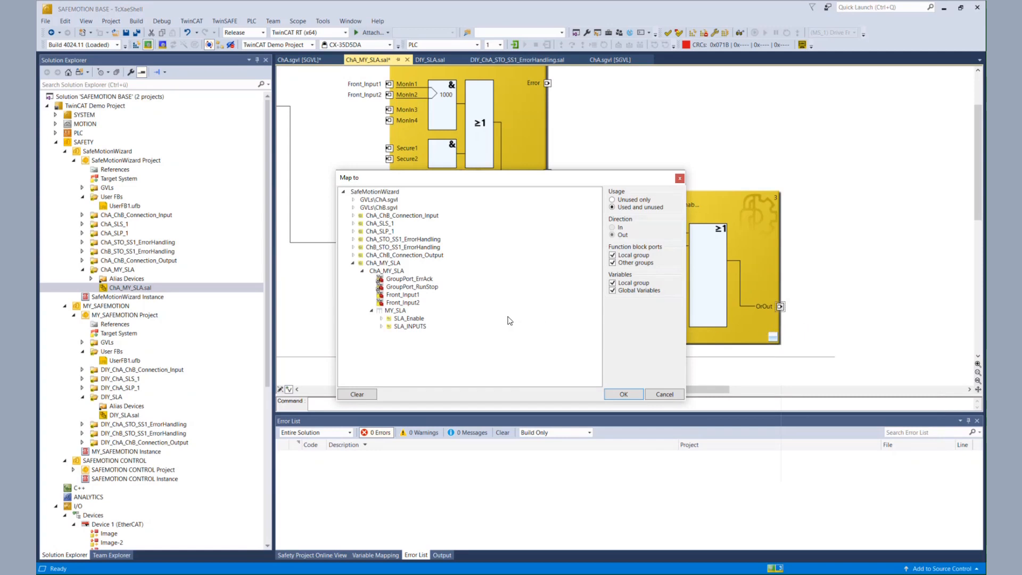
click(354, 239)
click(362, 247)
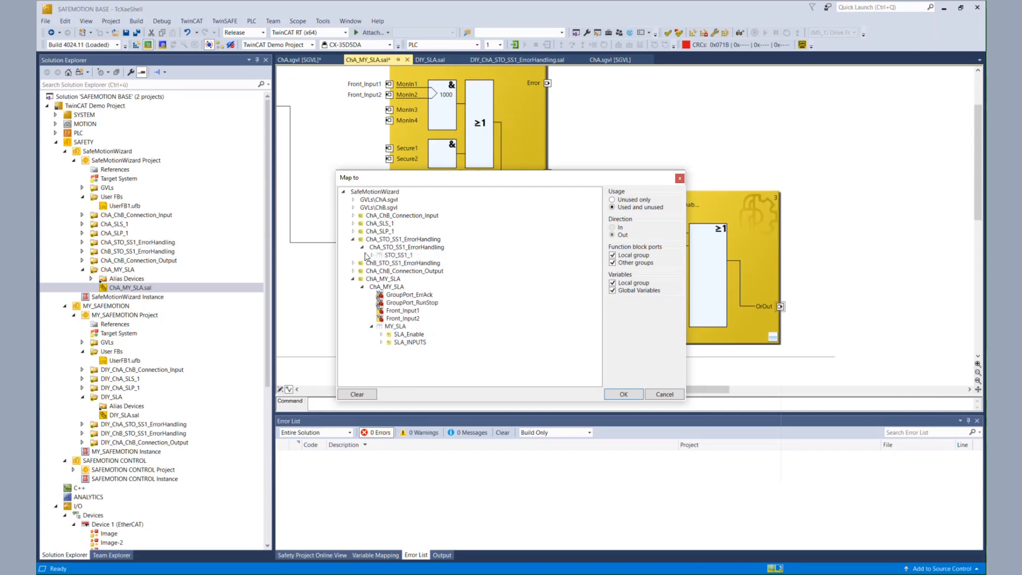
click(372, 256)
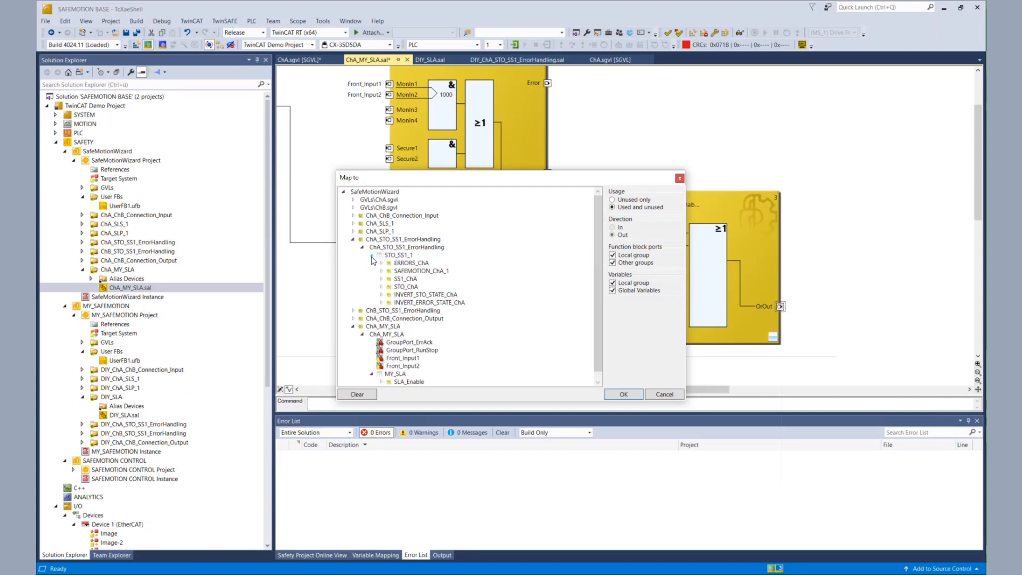
click(381, 271)
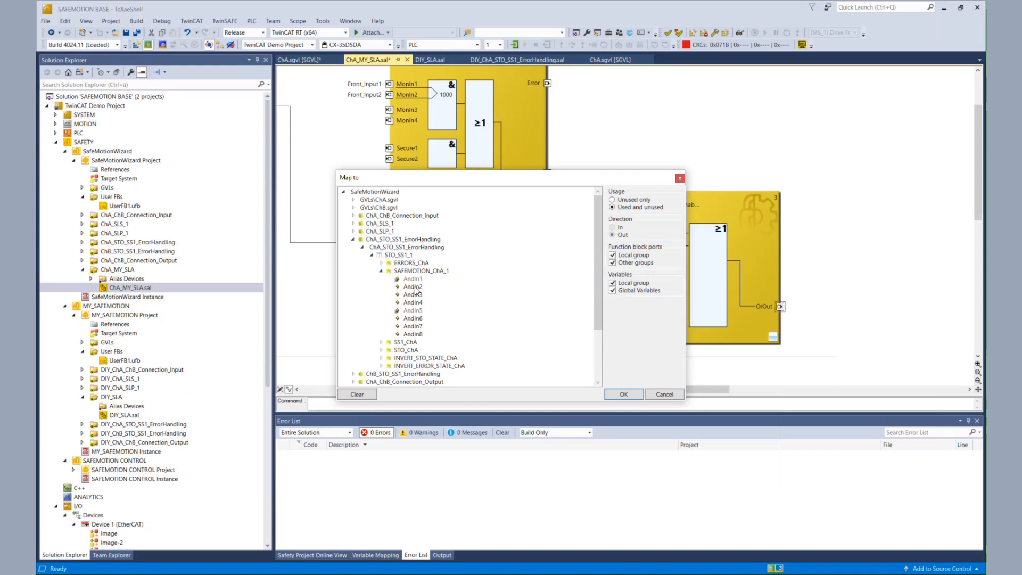
click(414, 287)
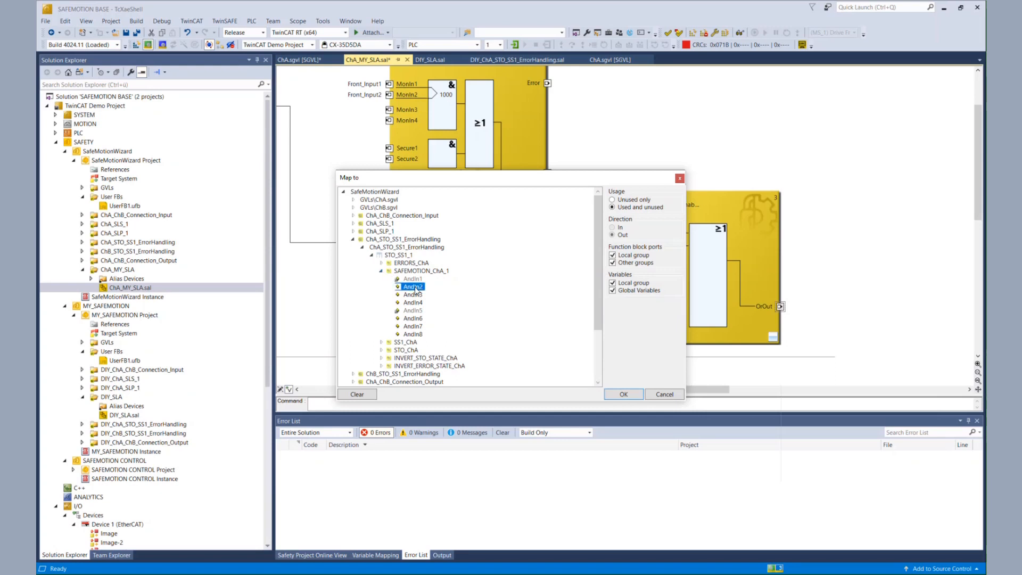
click(623, 394)
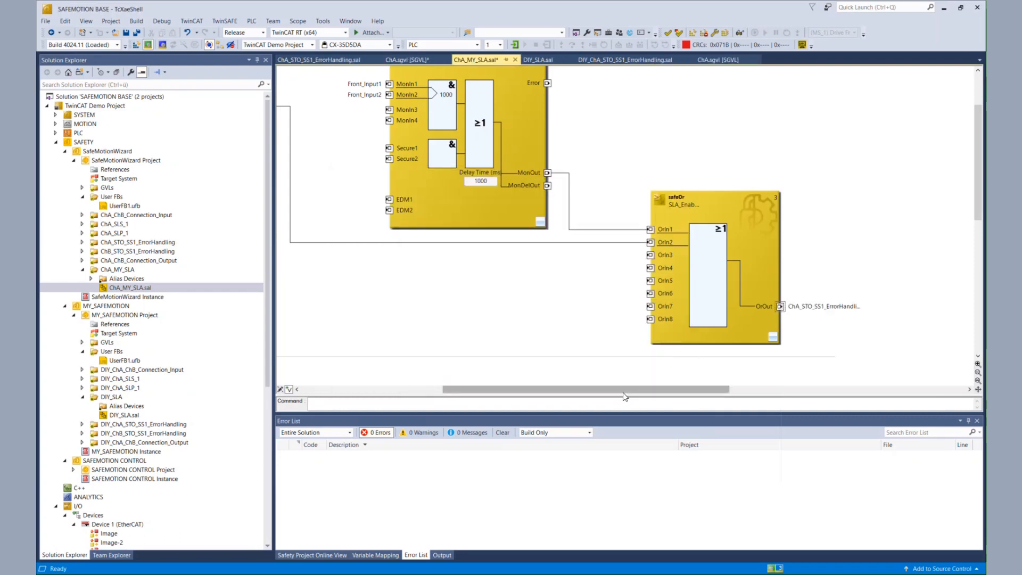
Save all changes and open the variable mapping for the ChA_MY_SLA group
drag(623, 394, 507, 409)
click(137, 33)
click(534, 343)
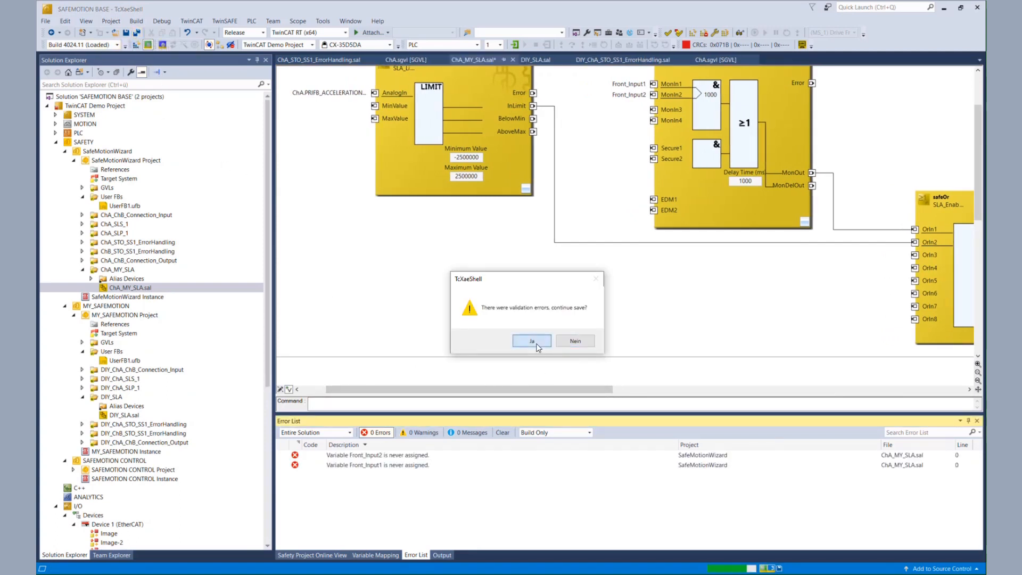
click(384, 555)
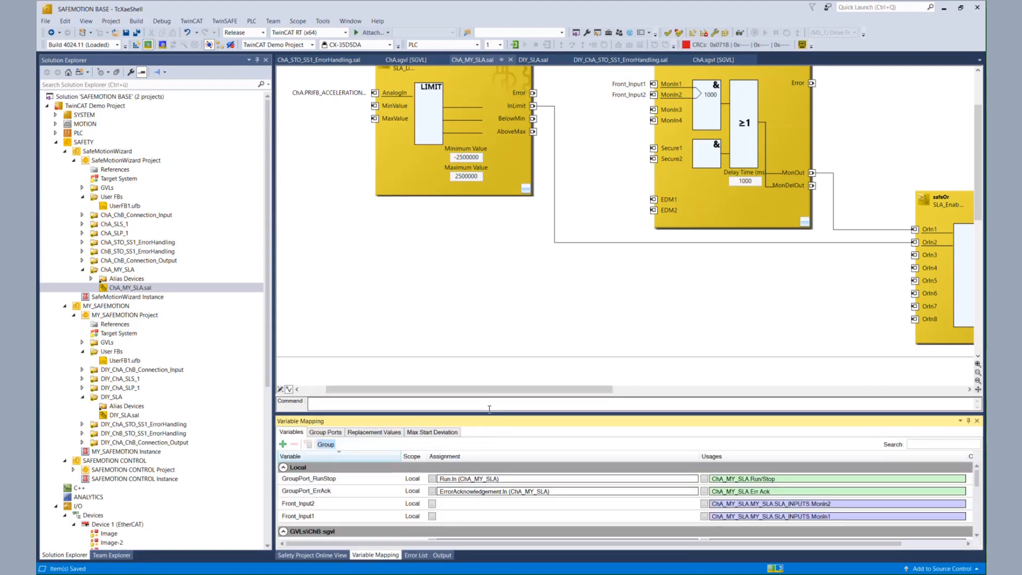
drag(488, 412, 489, 297)
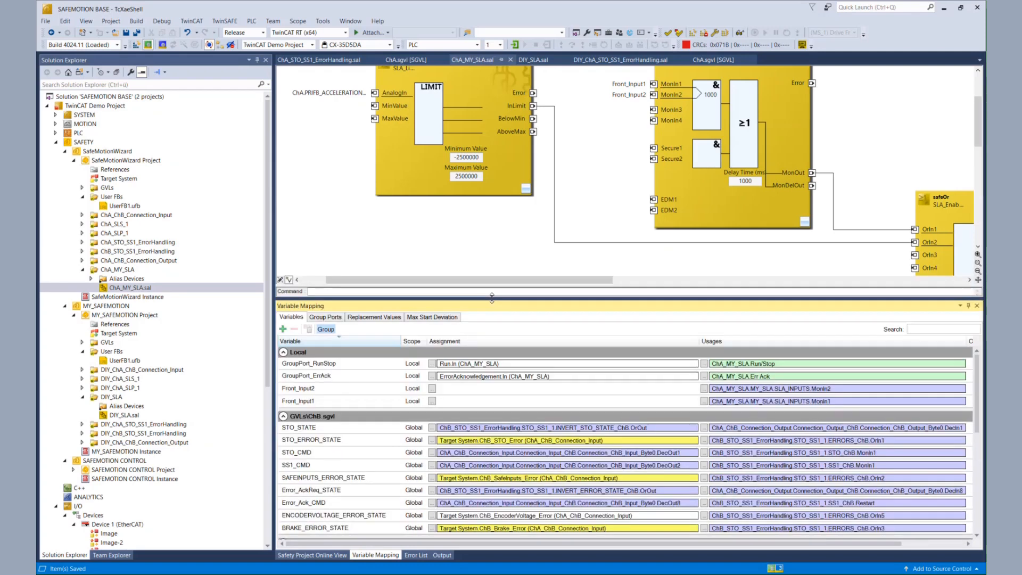
Assign Front_Input2 to the Target System ChA_SafeInput_2 signal of ChA_ChB_Connection_Input
click(432, 389)
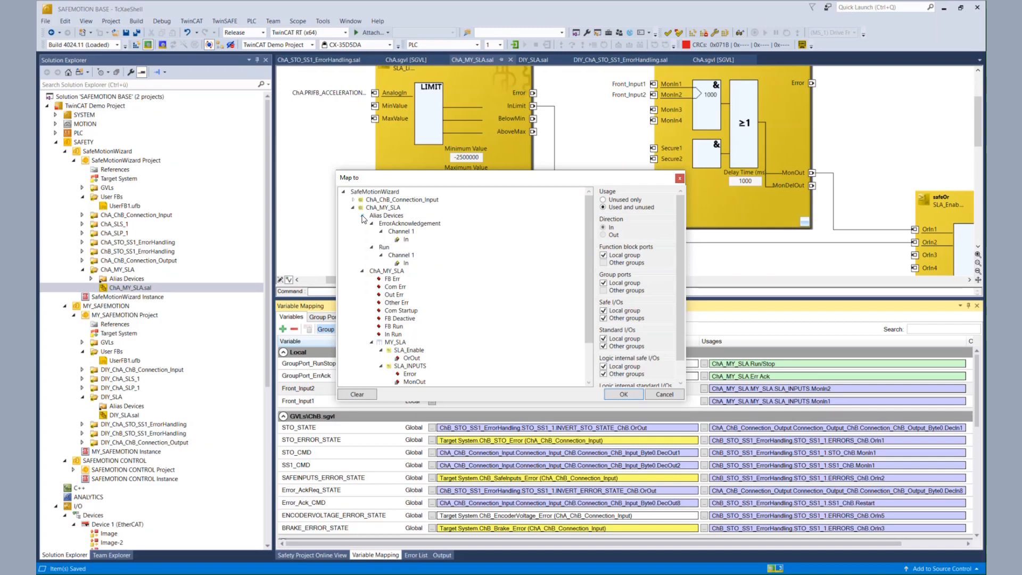
click(353, 200)
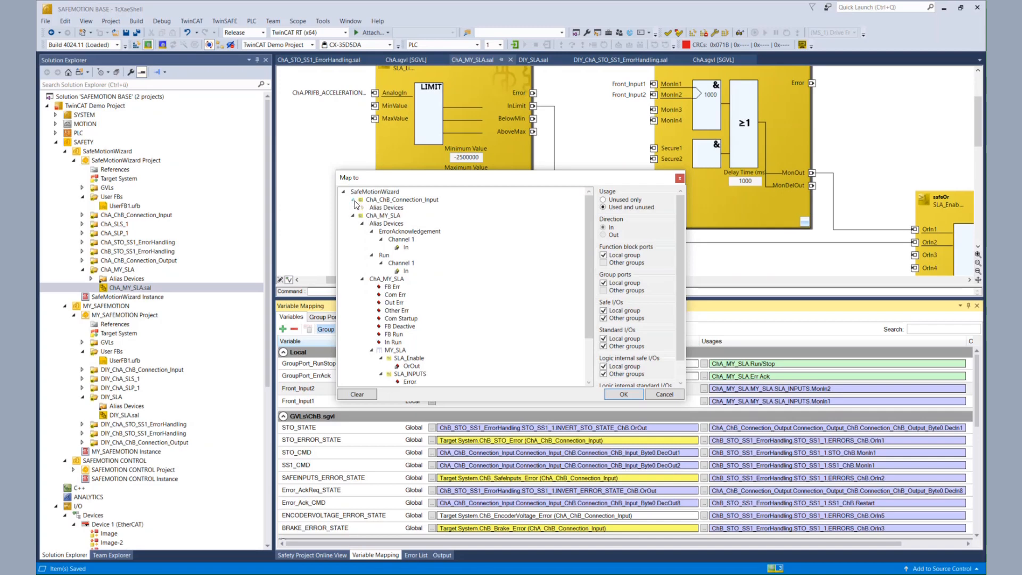
click(362, 208)
click(372, 239)
click(372, 240)
click(372, 239)
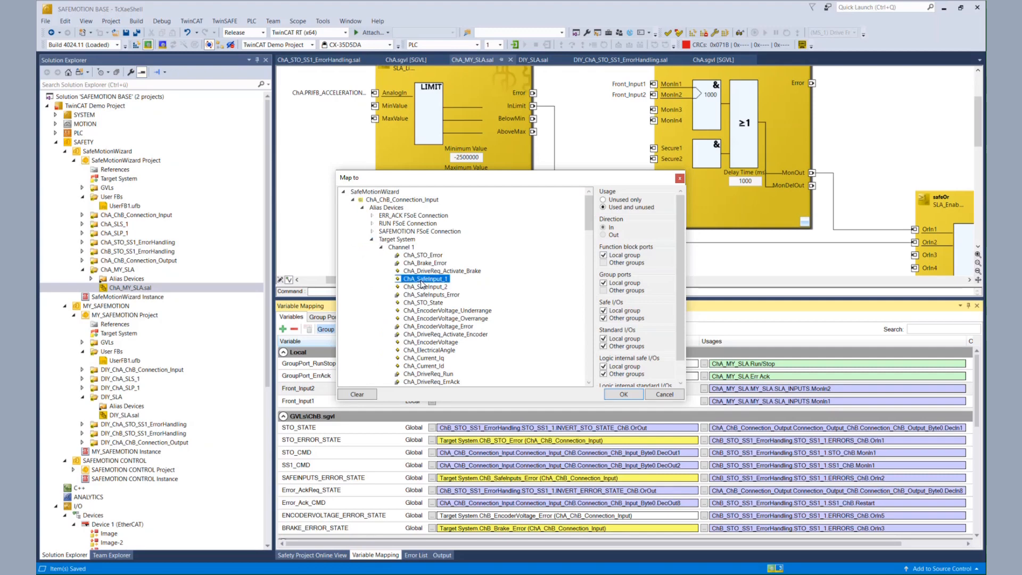
click(422, 285)
click(620, 394)
Assign Front_Input1 to the Target System ChA_SafeInput_1 signal of ChA_ChB_Connection_Input, then save all
click(432, 401)
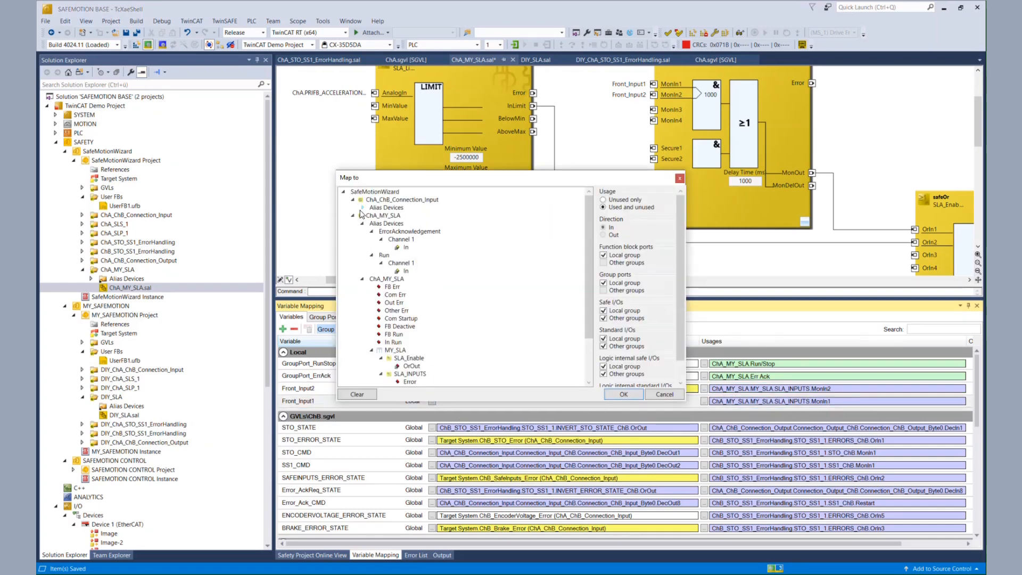
click(362, 207)
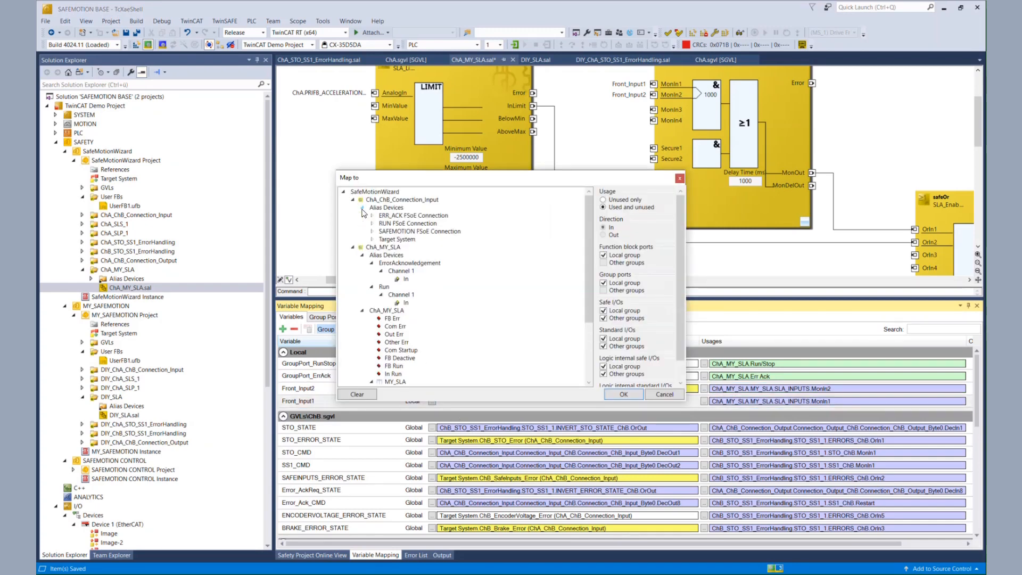
click(373, 241)
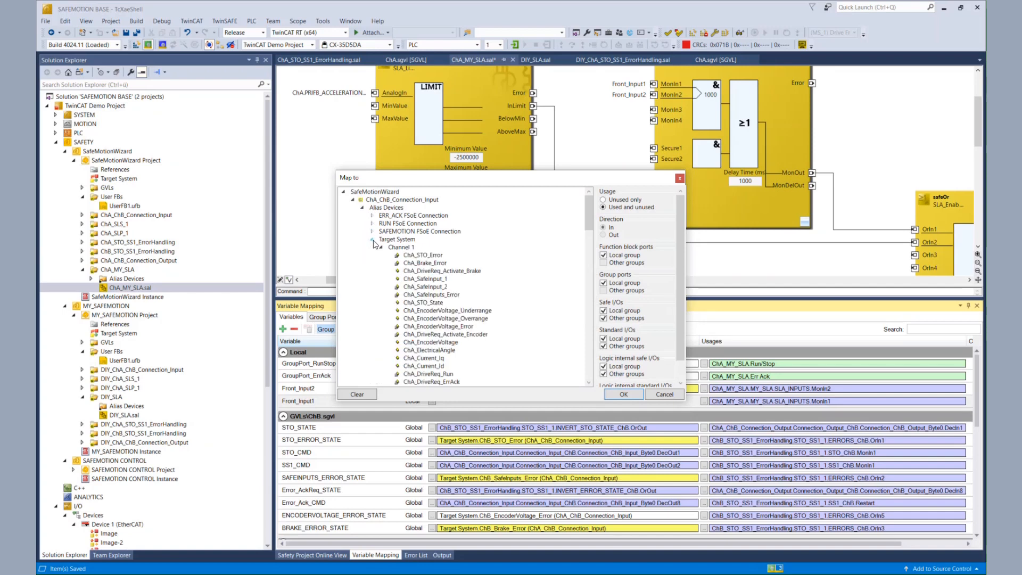
click(415, 280)
click(623, 394)
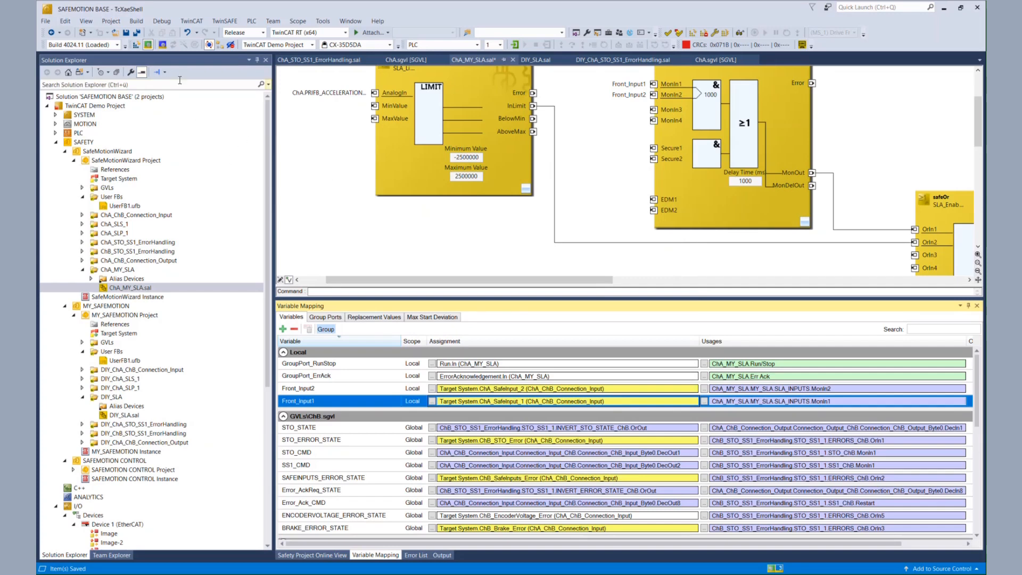
click(138, 33)
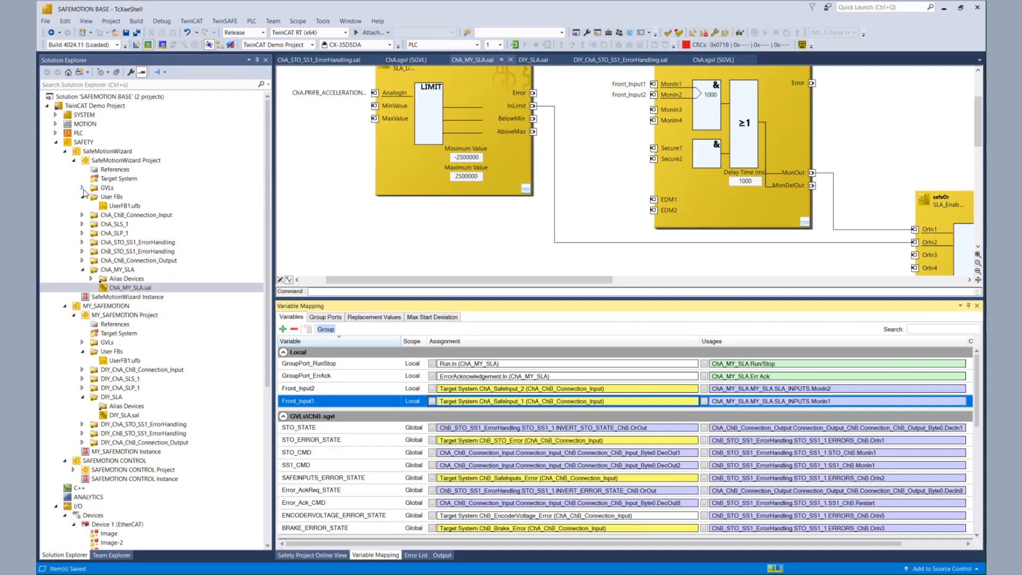
Open ChA.sgvl and assign PRIFB_ACCELERATIONMAX to the Target System ChA_PriFb_Acceleration_Maximum signal, then save all
click(83, 188)
click(123, 197)
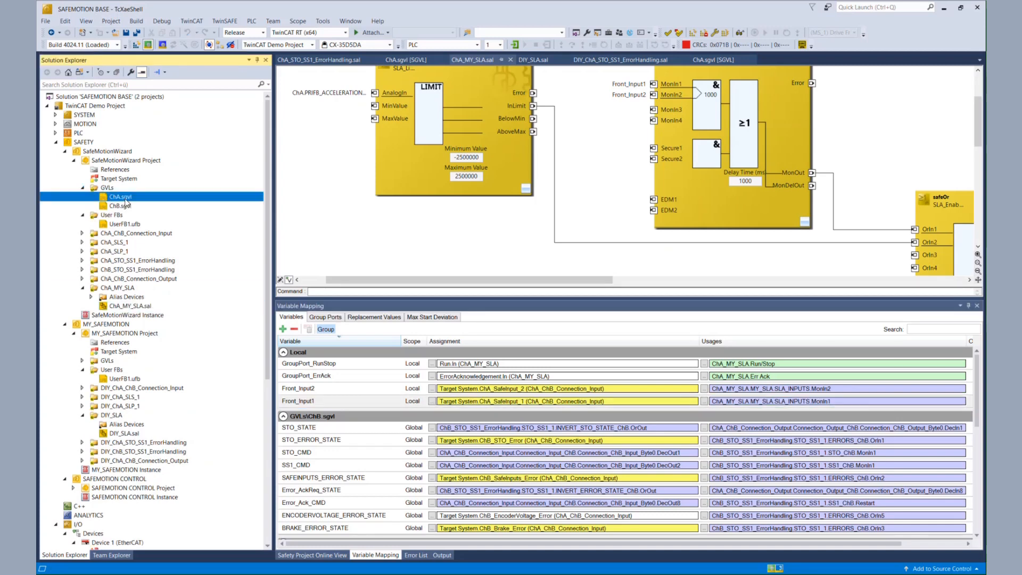
double_click(124, 198)
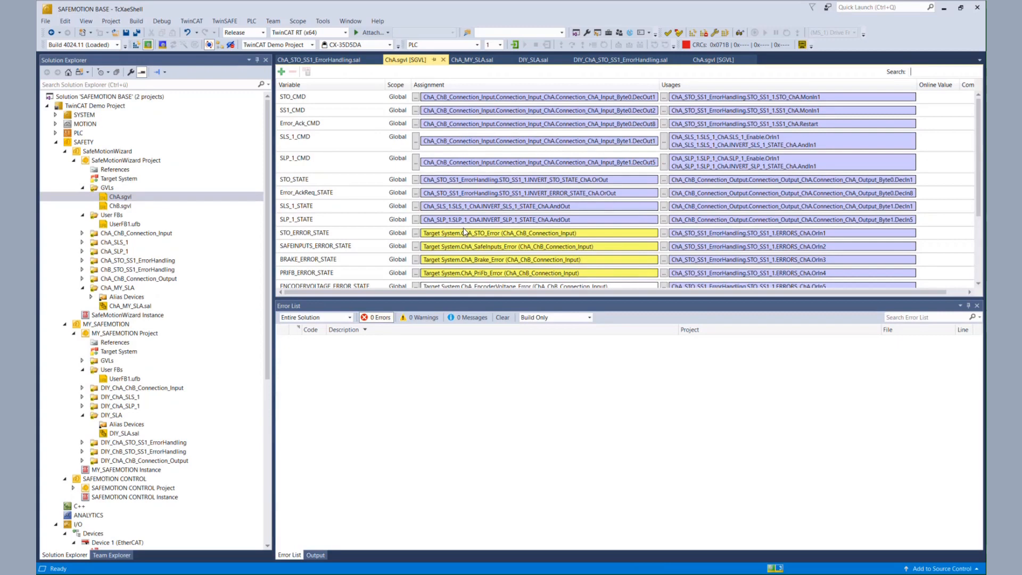
drag(622, 299, 630, 456)
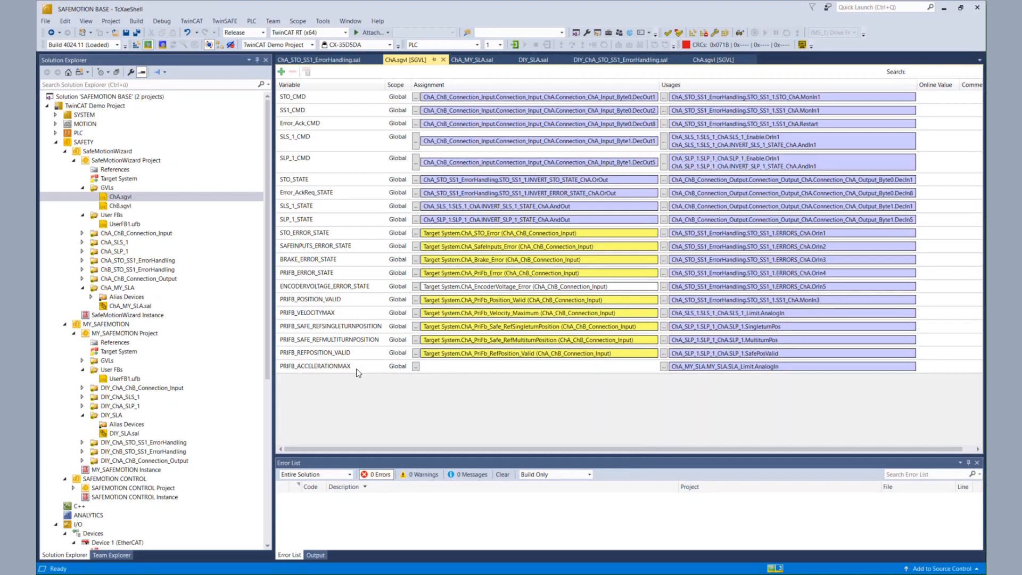
click(415, 366)
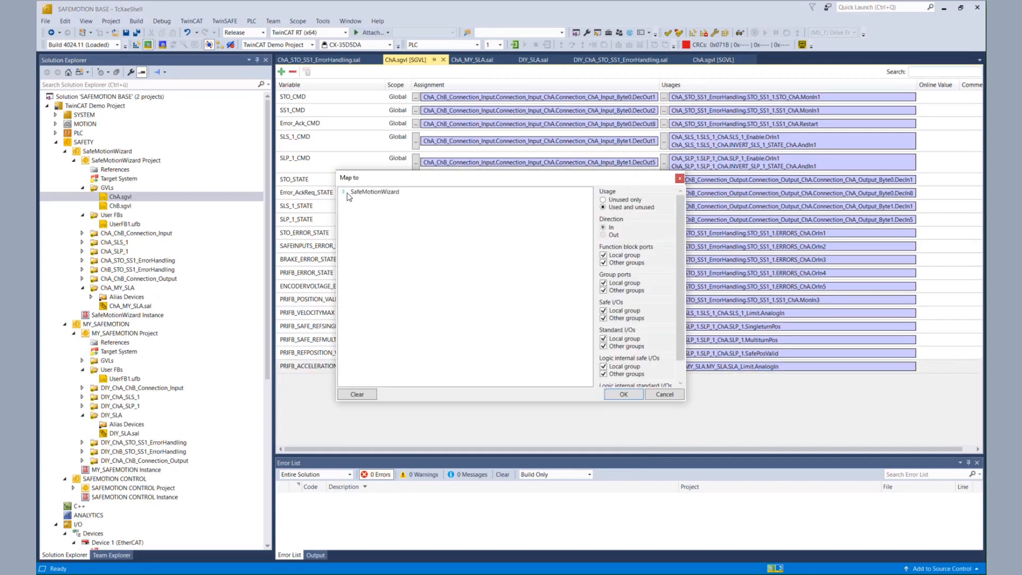
click(344, 192)
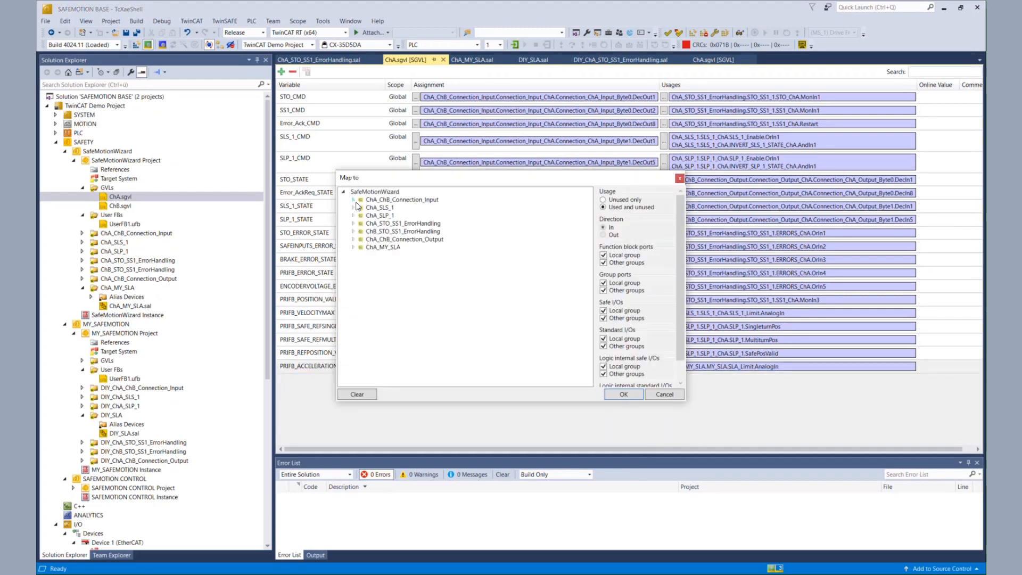
click(353, 200)
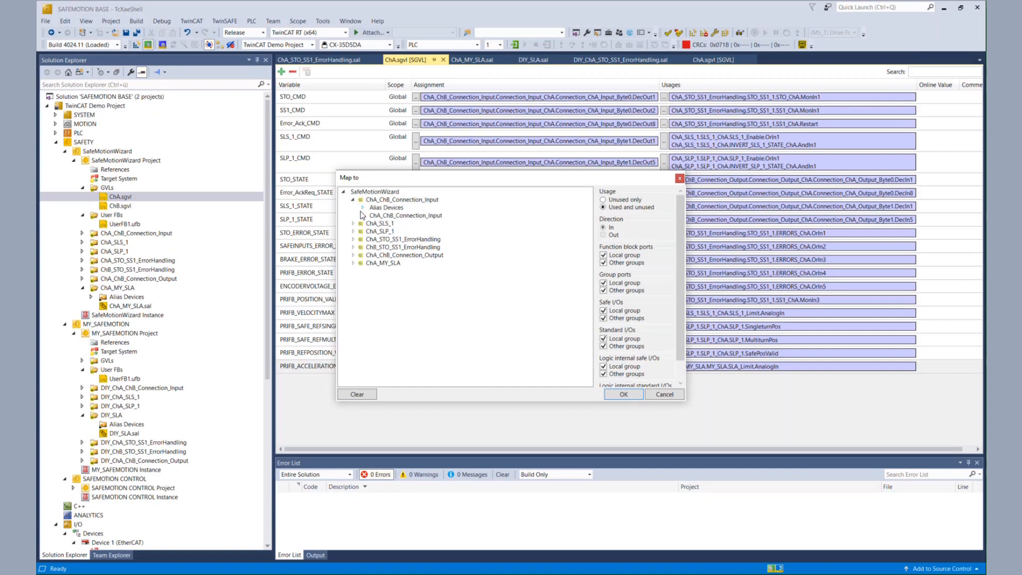
click(363, 209)
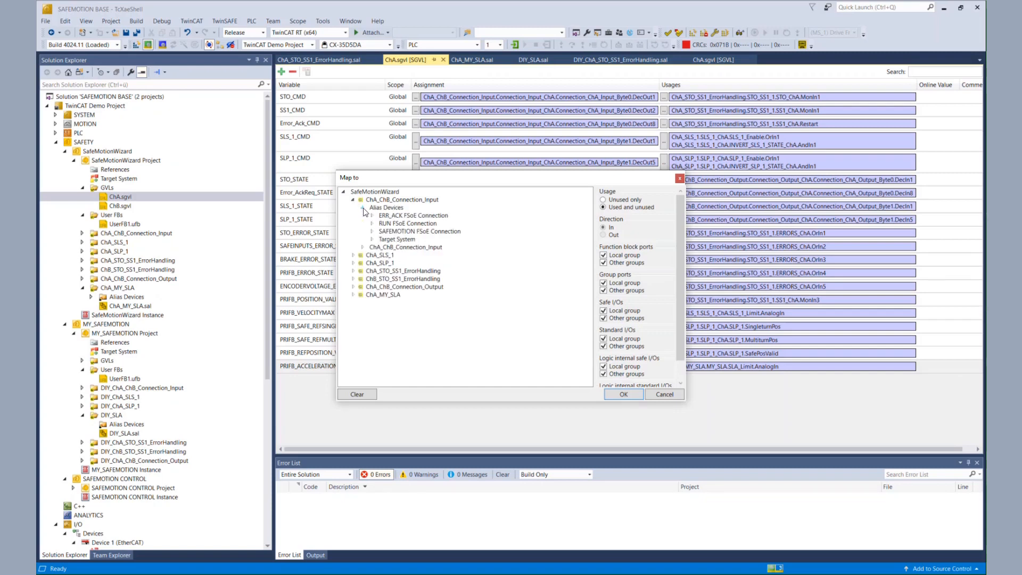
click(372, 240)
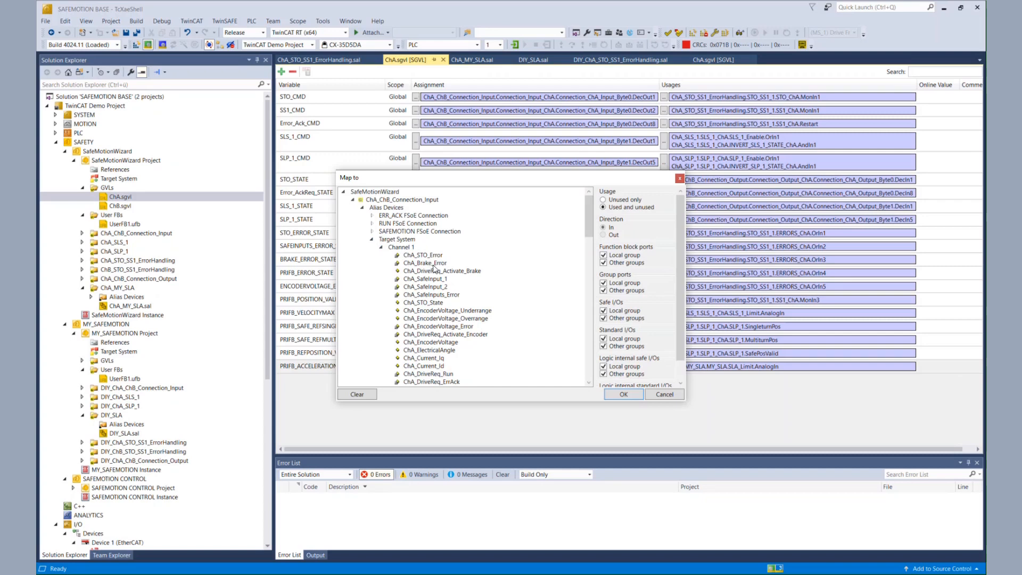
drag(588, 227, 591, 250)
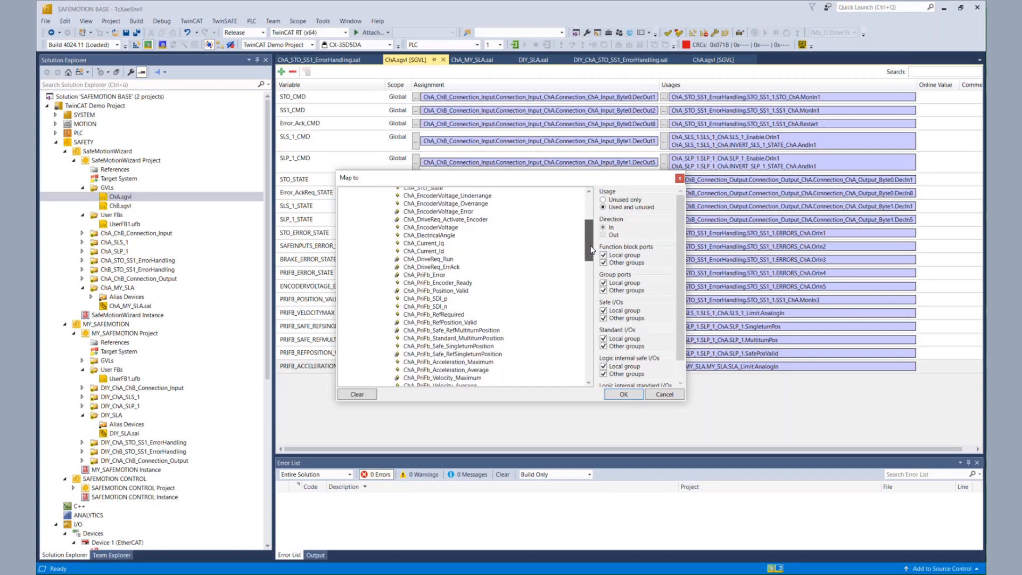
click(409, 363)
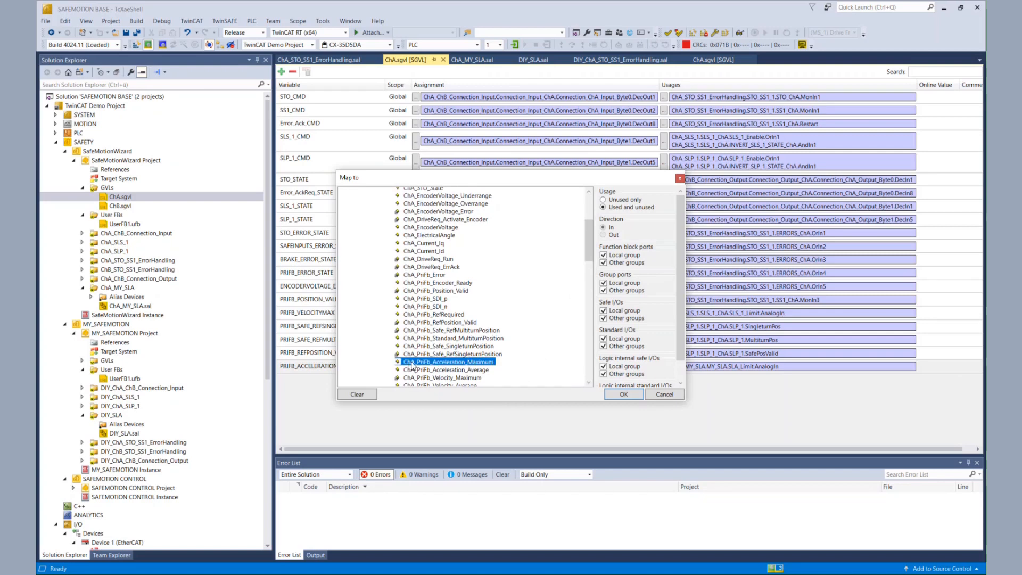
click(622, 394)
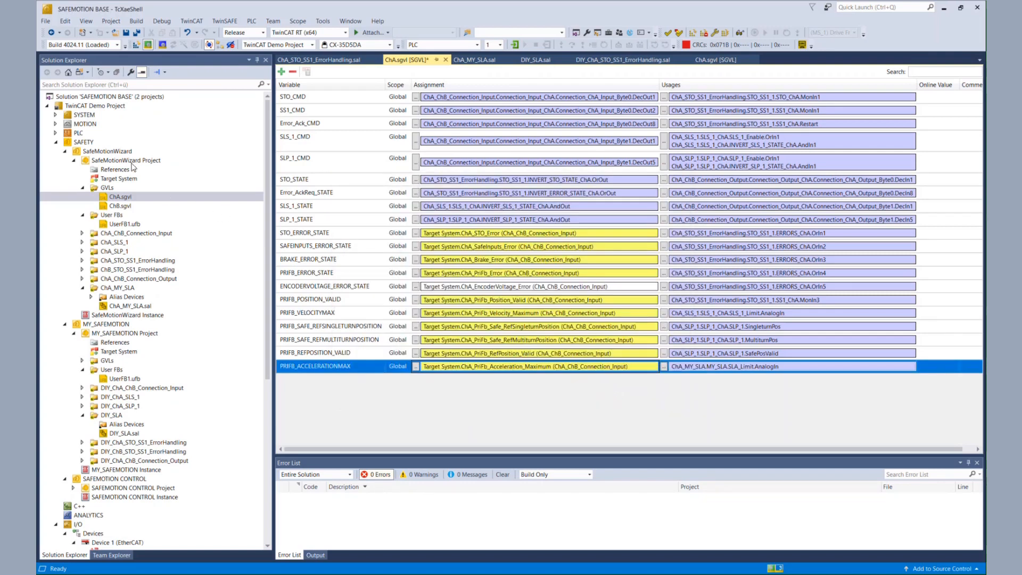
click(141, 35)
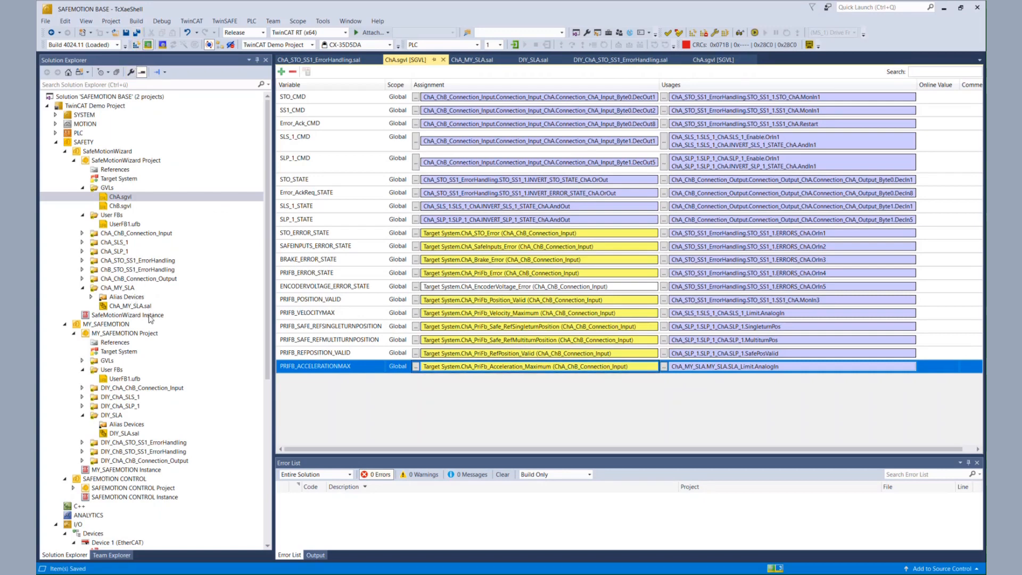
Open ChA_MY_SLA.sal and review its group port assignments in the variable mapping
double_click(131, 307)
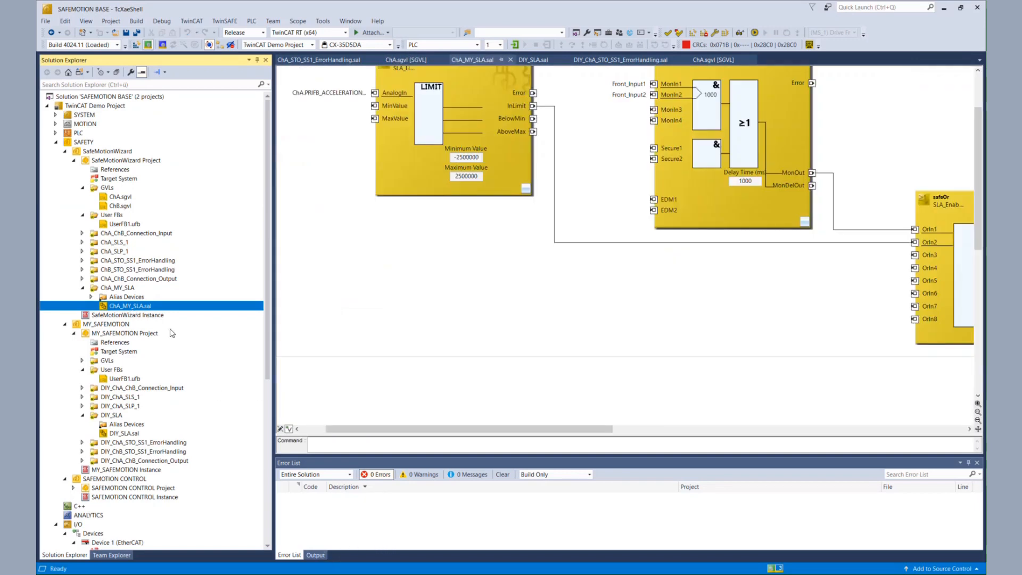
click(496, 318)
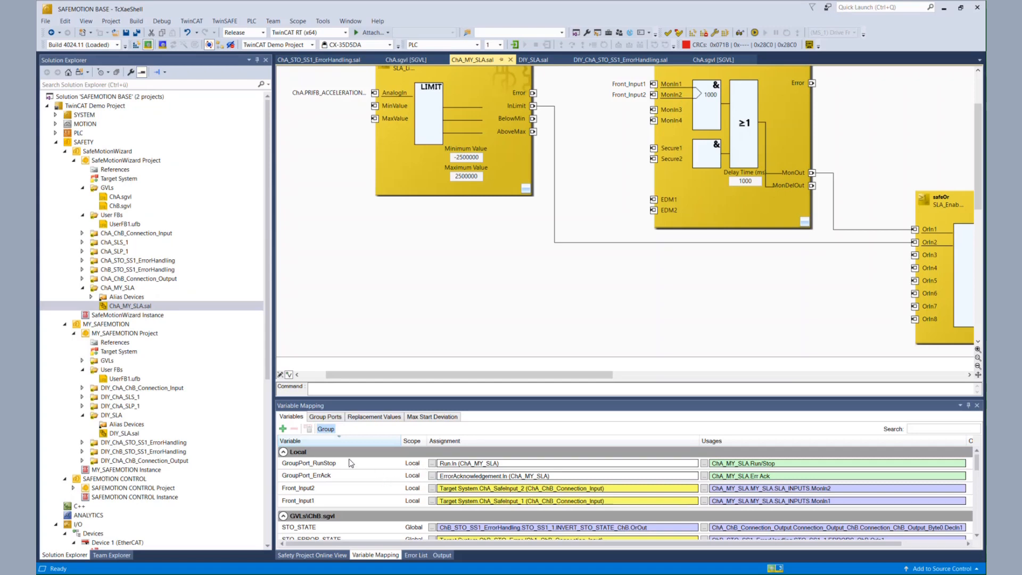
click(326, 419)
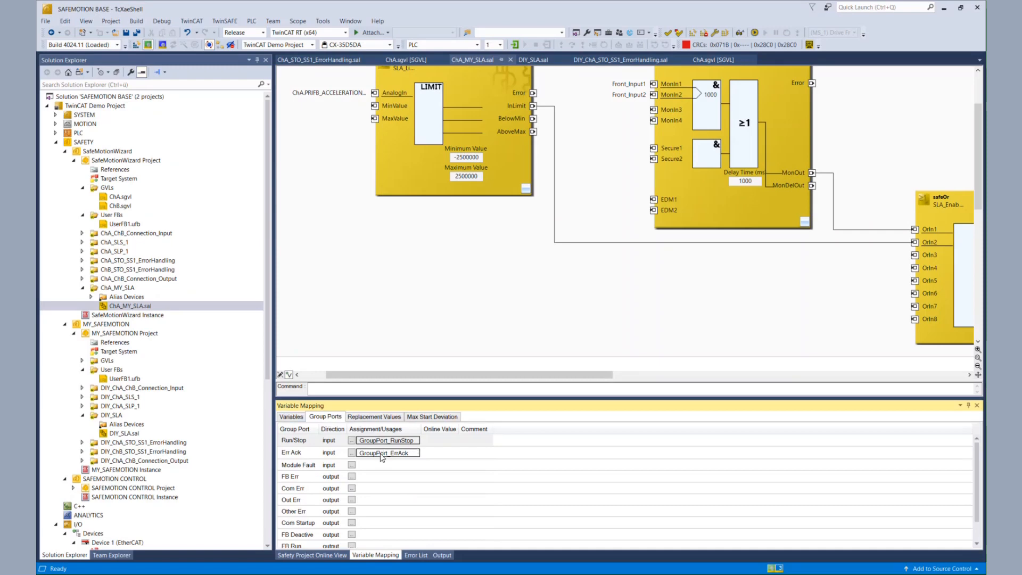
In the variable list, map GroupPort_RunStop to the Target System ChA_DriveReq_Run signal of ChA_ChB_Connection_Input
click(293, 416)
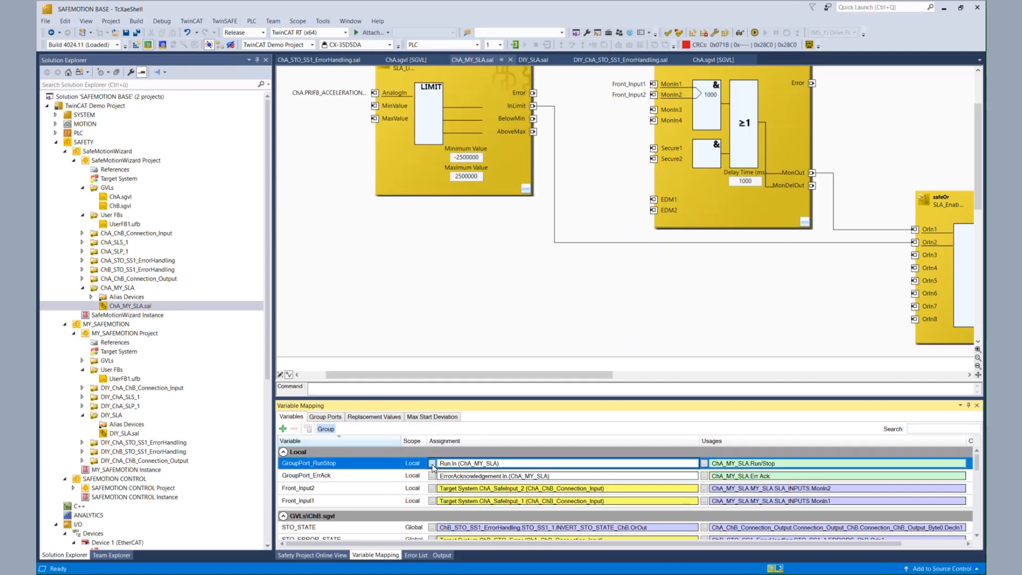
click(432, 463)
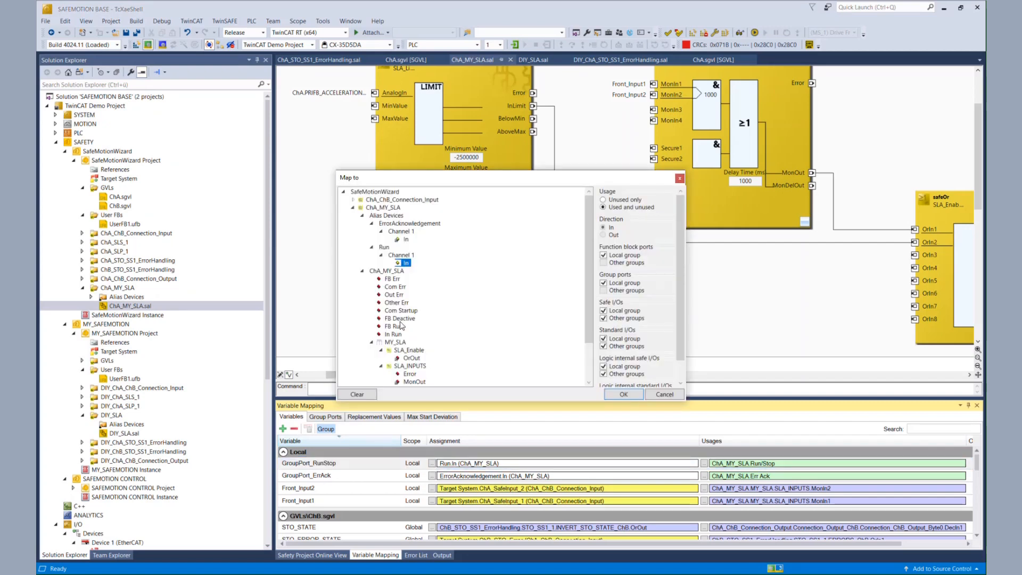
click(354, 200)
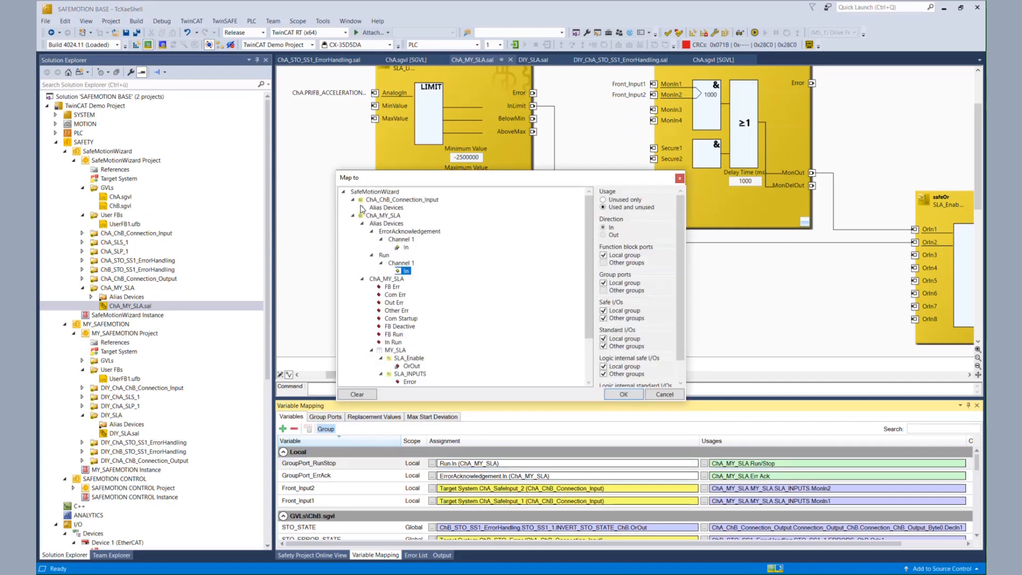
click(362, 208)
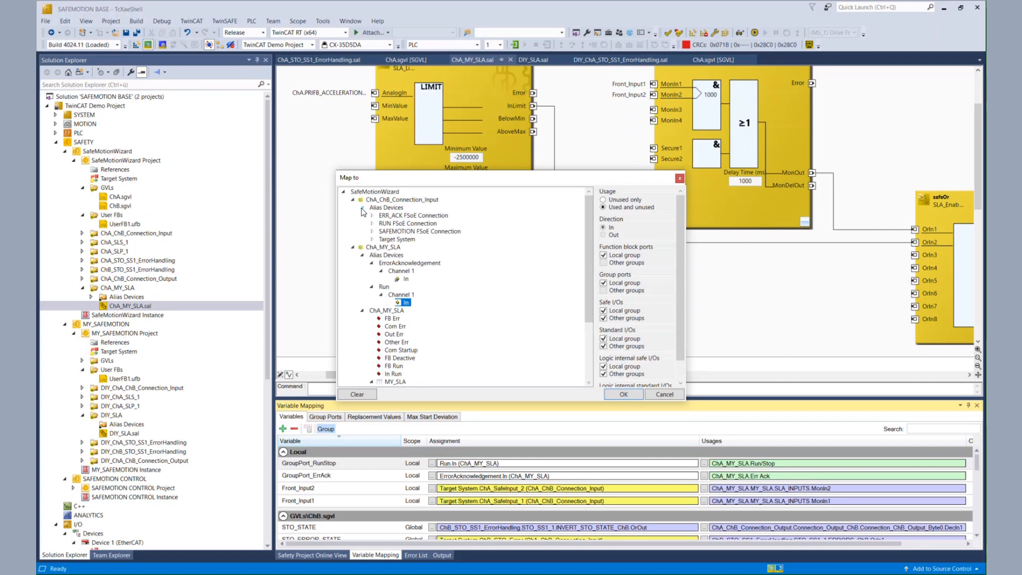
click(371, 239)
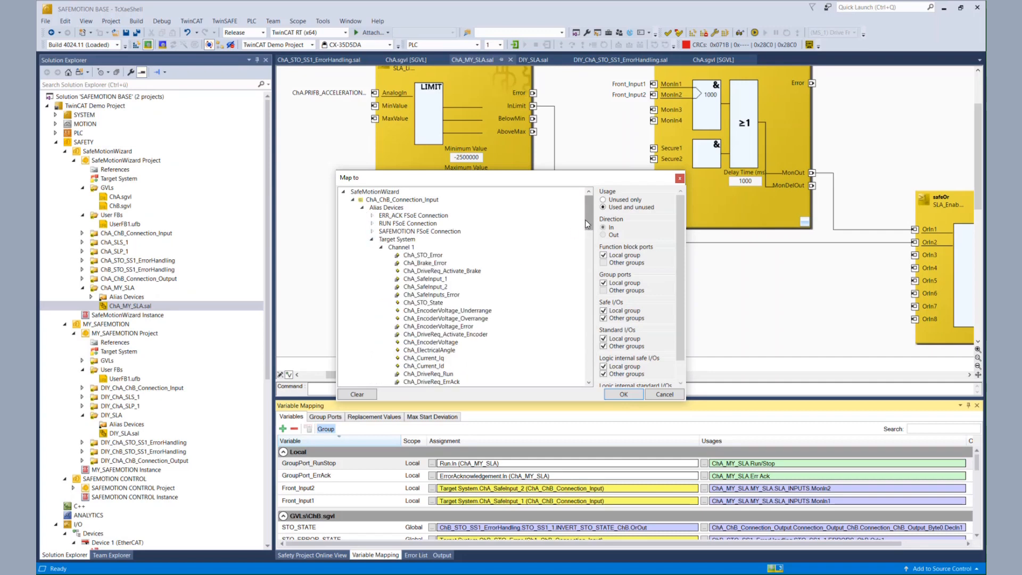
drag(587, 224, 589, 232)
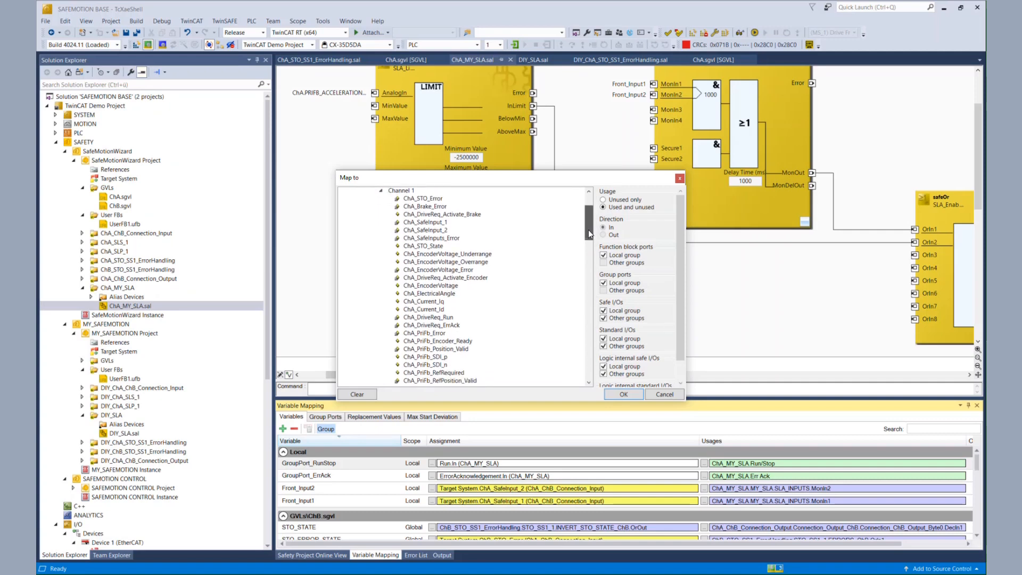
click(447, 319)
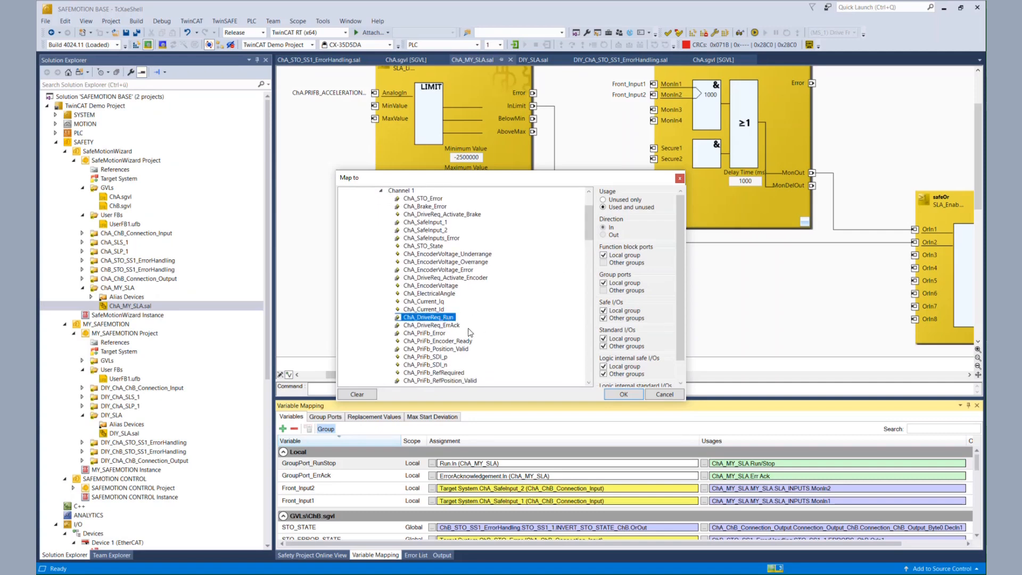
click(624, 394)
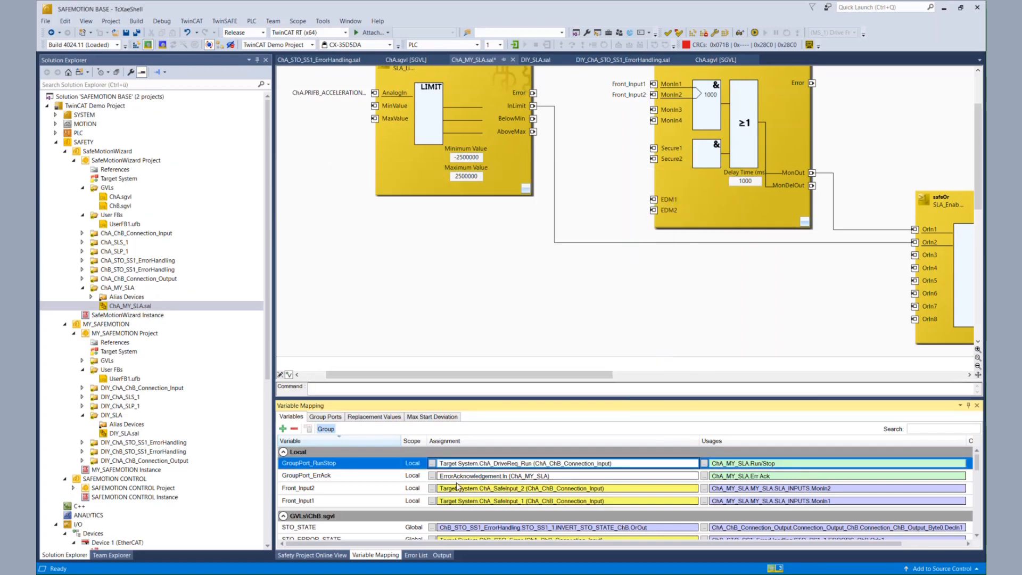
Map GroupPort_ErrAck to the Target System ChA_DriveReq_ErrAck signal of ChA_ChB_Connection_Input
click(432, 476)
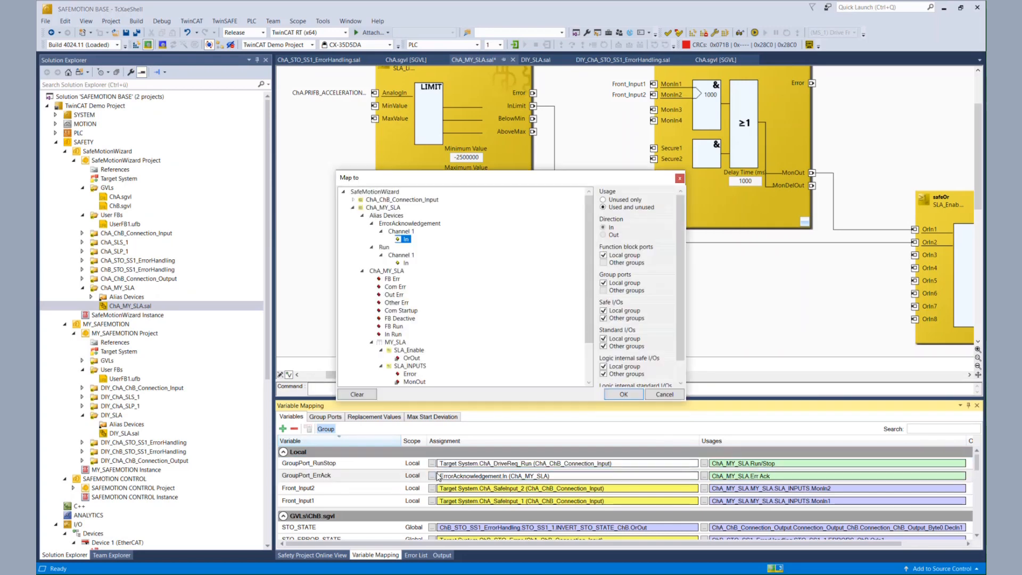
click(354, 200)
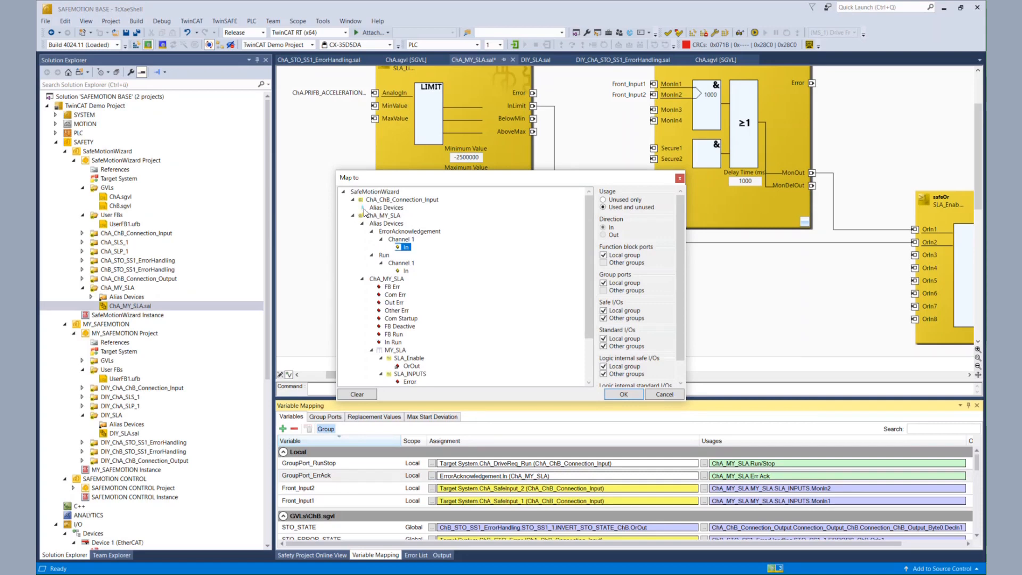
click(363, 208)
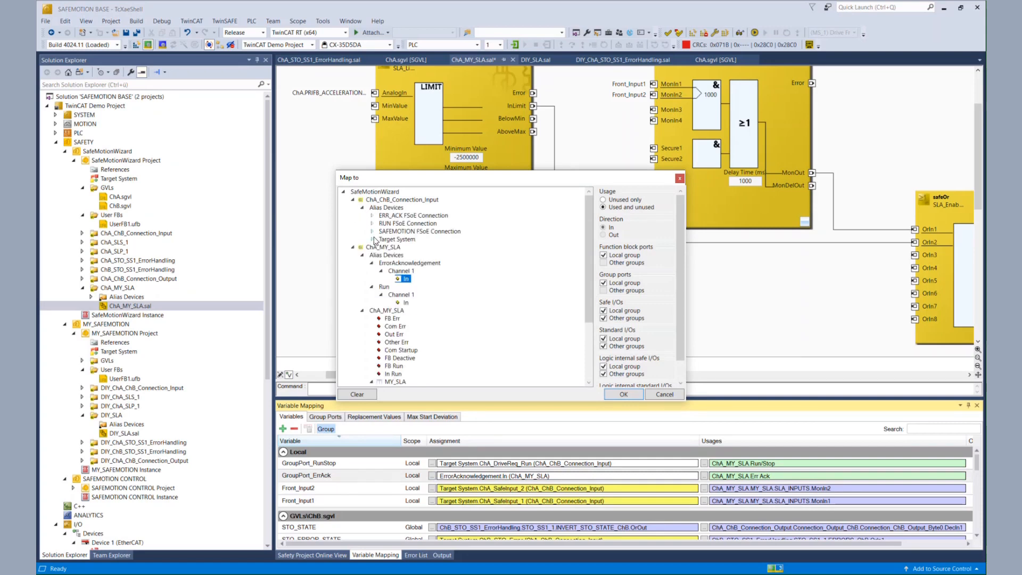
click(372, 240)
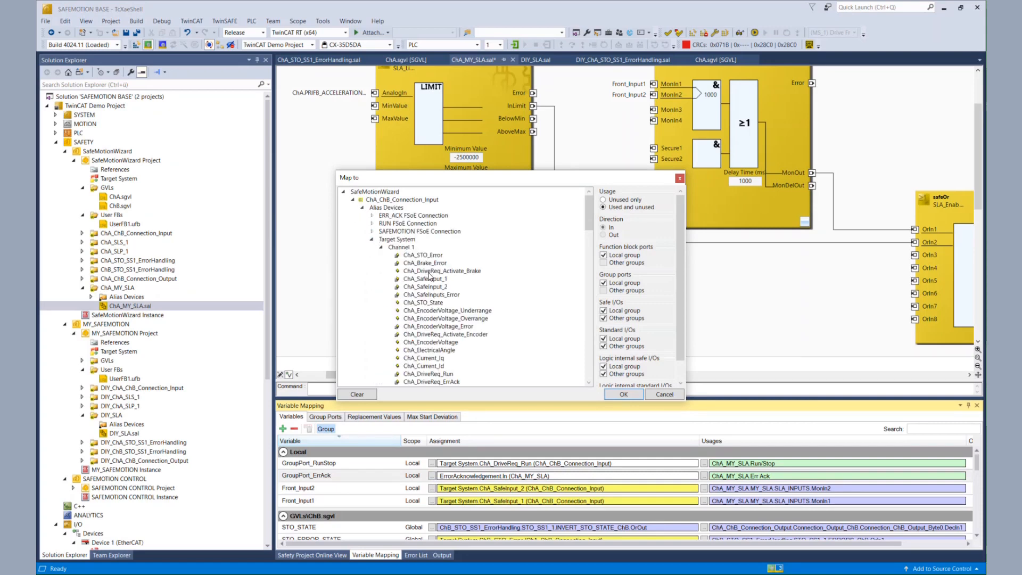
drag(589, 223, 589, 234)
click(453, 333)
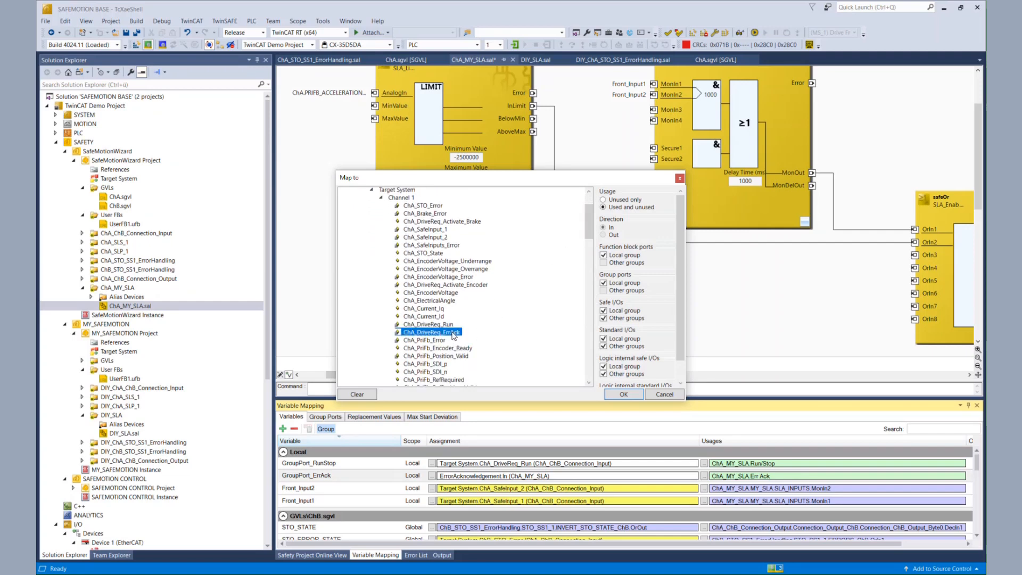
click(628, 396)
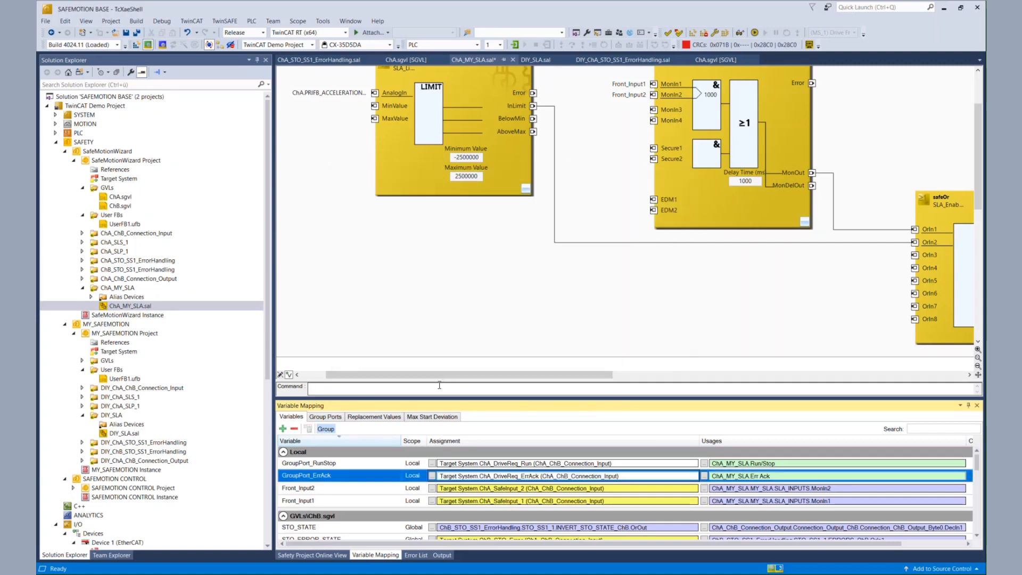
Delete the ErrorAcknowledgement.sds and Run.sds alias devices under ChA_MY_SLA, then save all
click(91, 296)
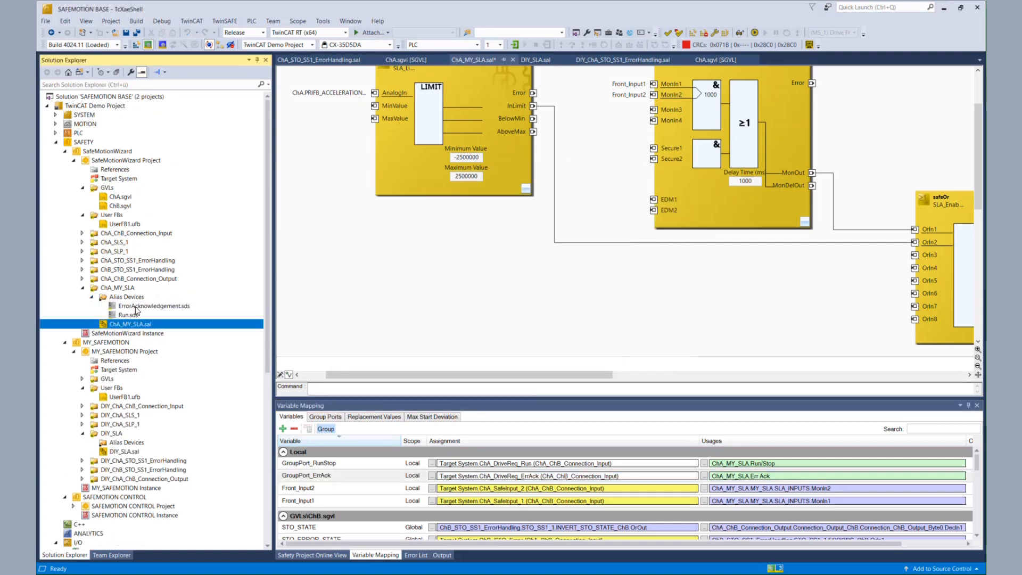
click(135, 308)
shift+click(136, 316)
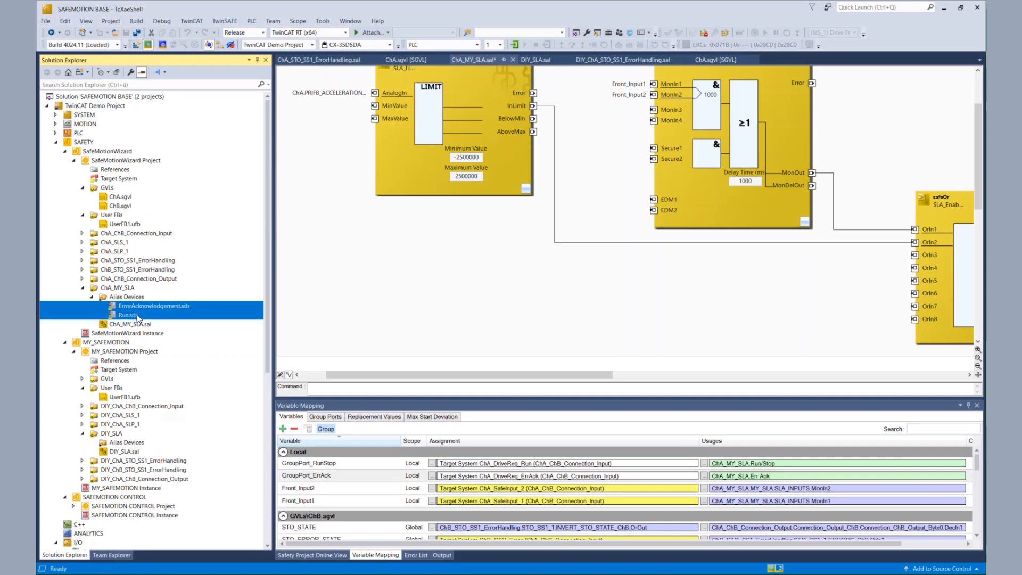
right_click(137, 316)
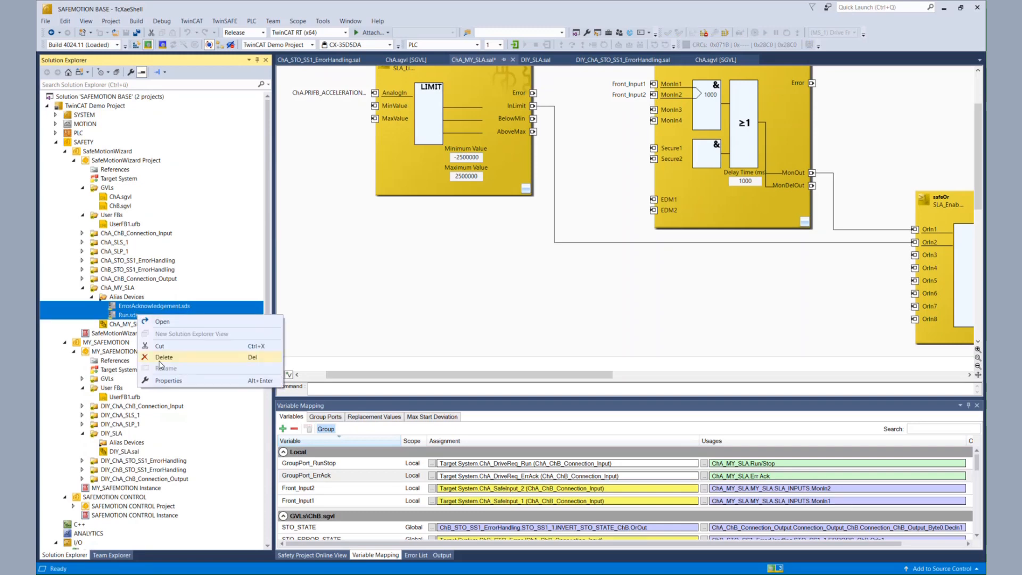
click(161, 362)
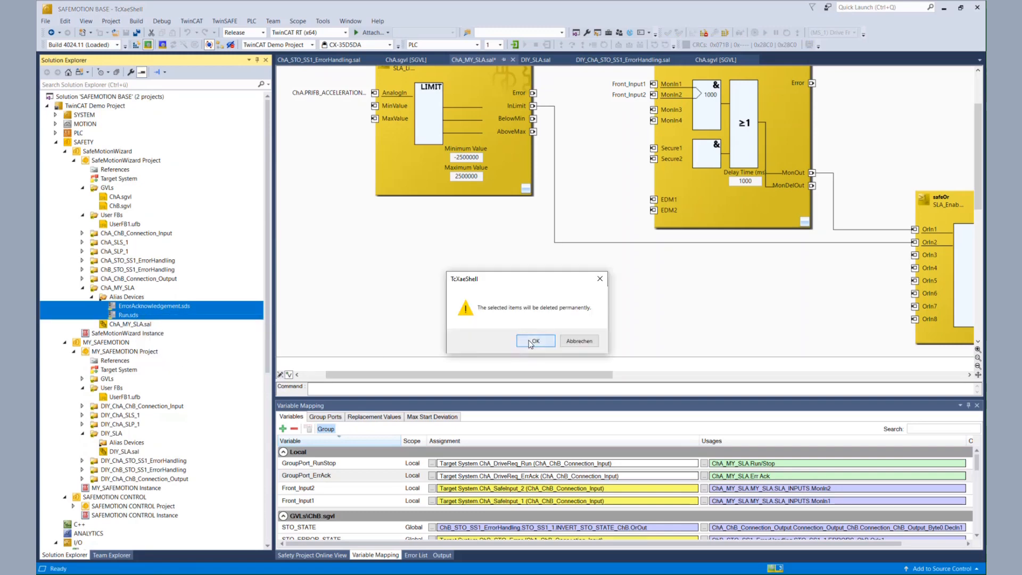
click(530, 342)
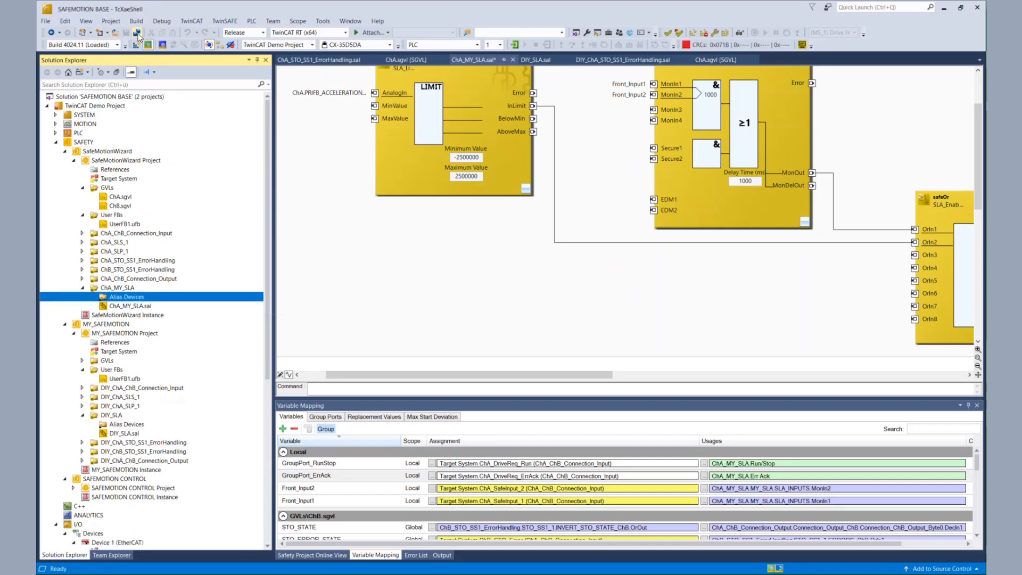
click(138, 33)
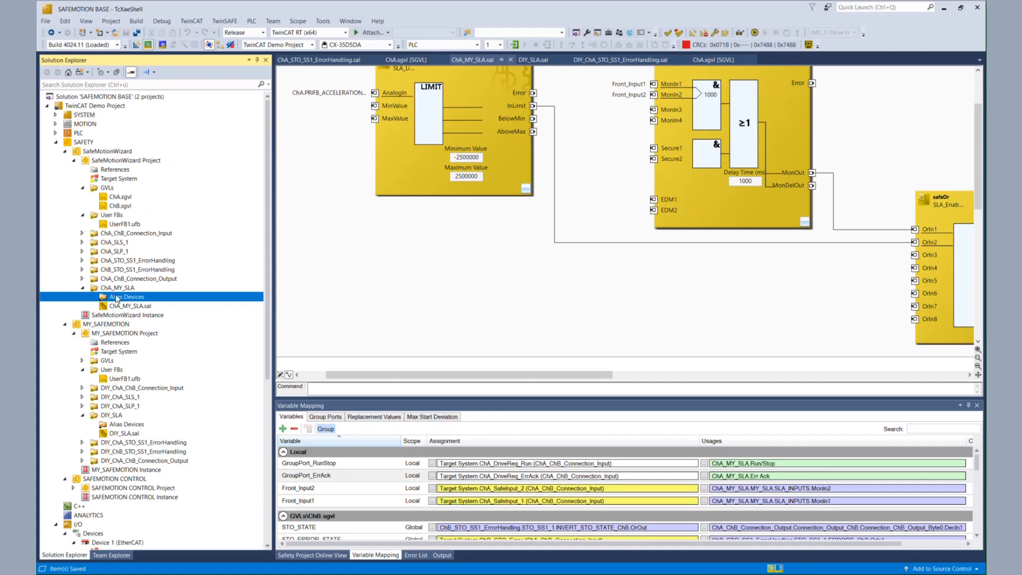
click(82, 215)
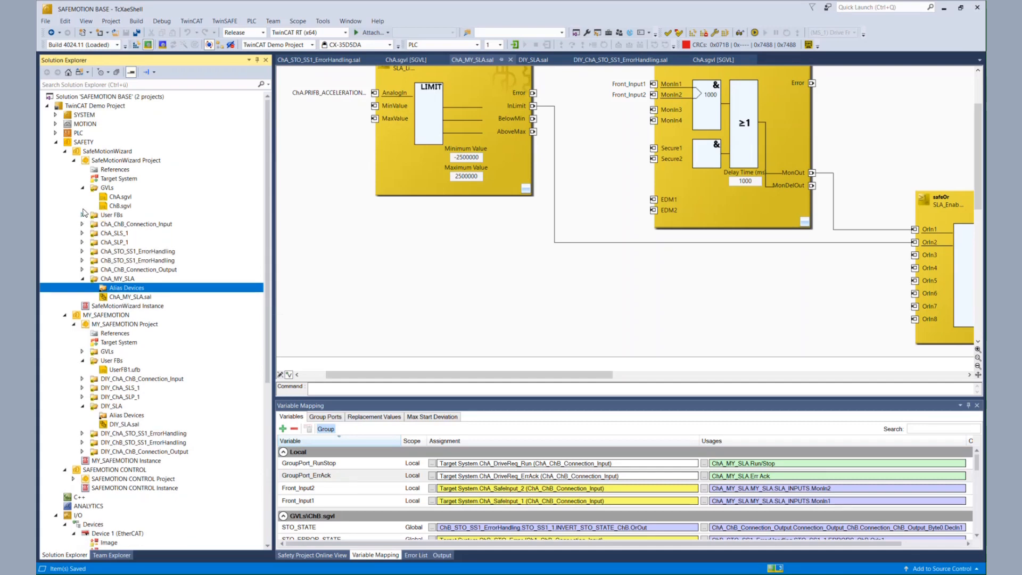
click(83, 187)
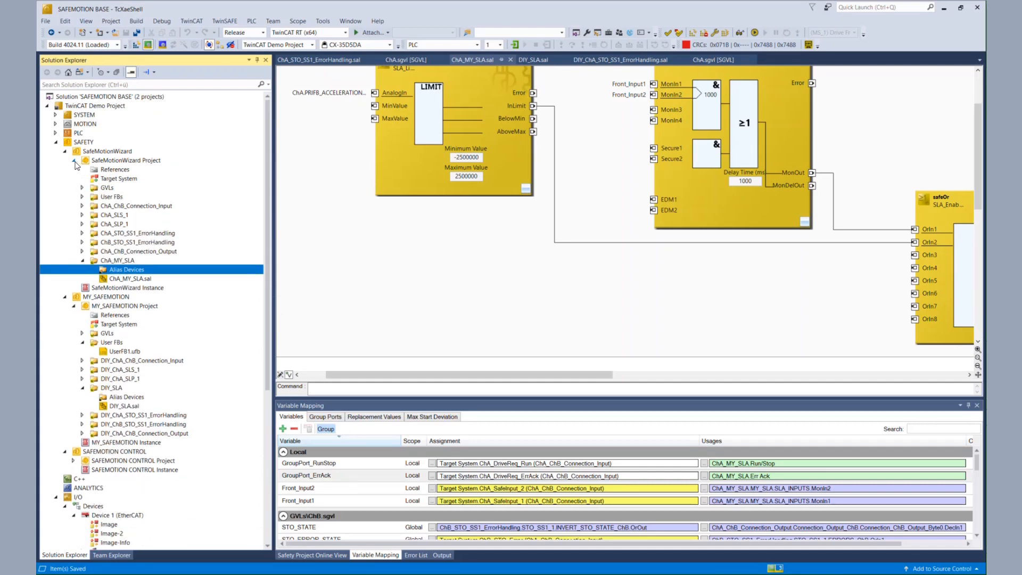
click(74, 160)
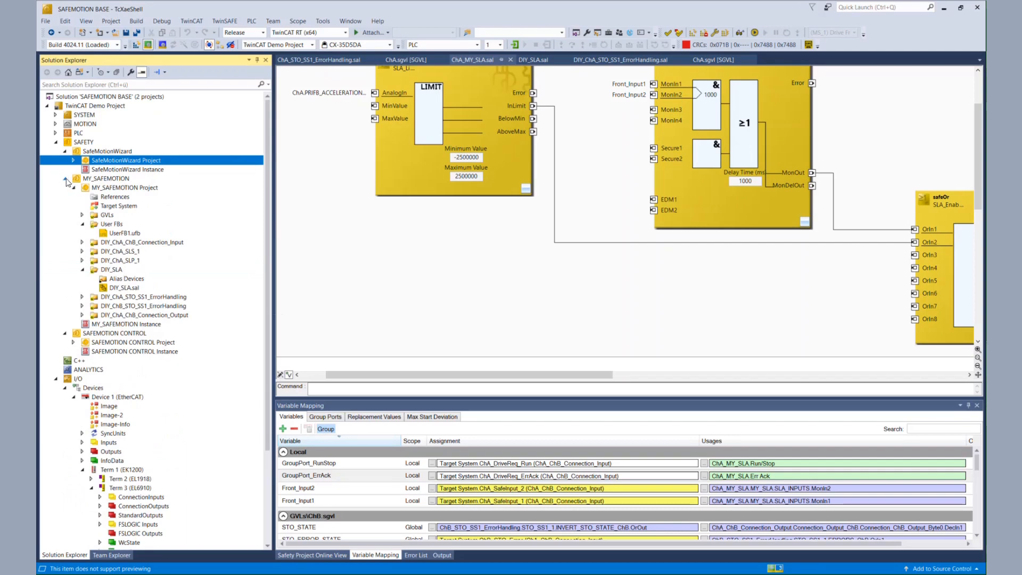
click(66, 179)
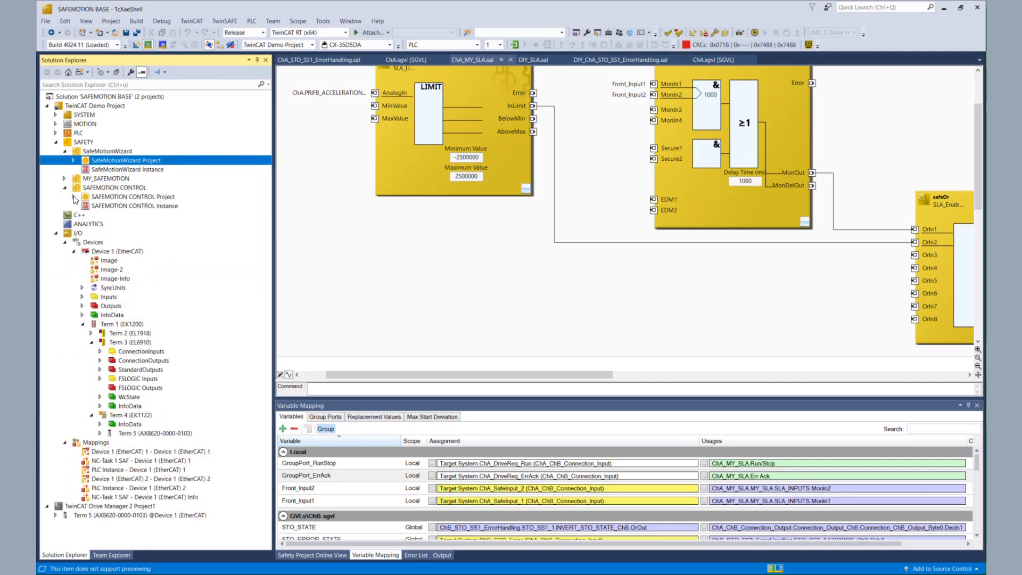
click(74, 197)
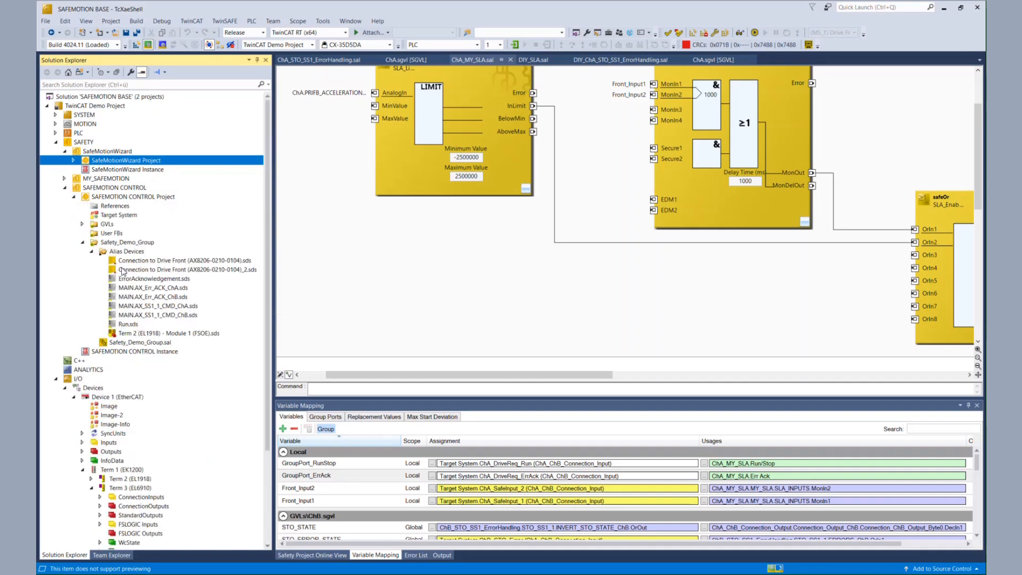
click(142, 263)
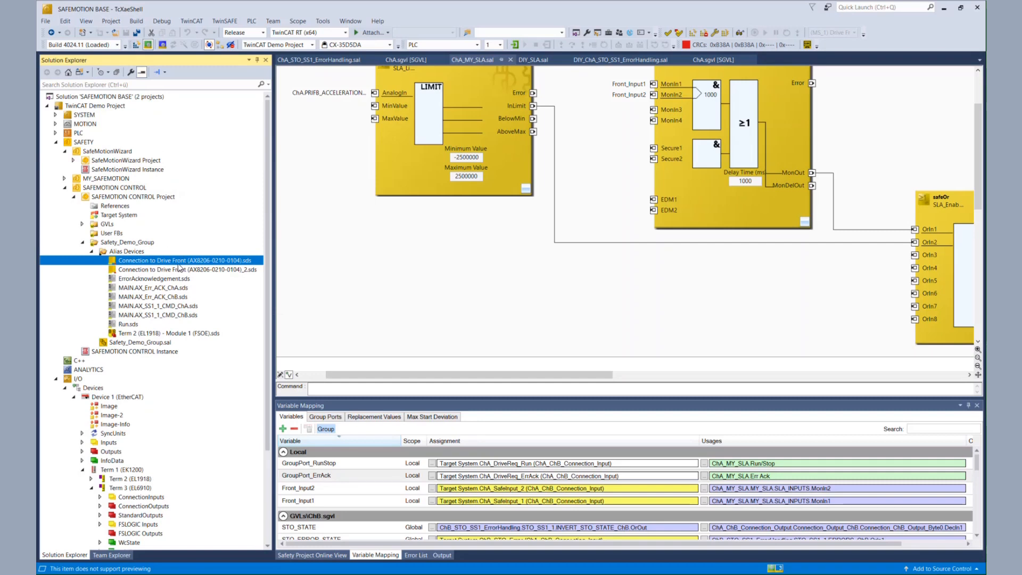
right_click(178, 263)
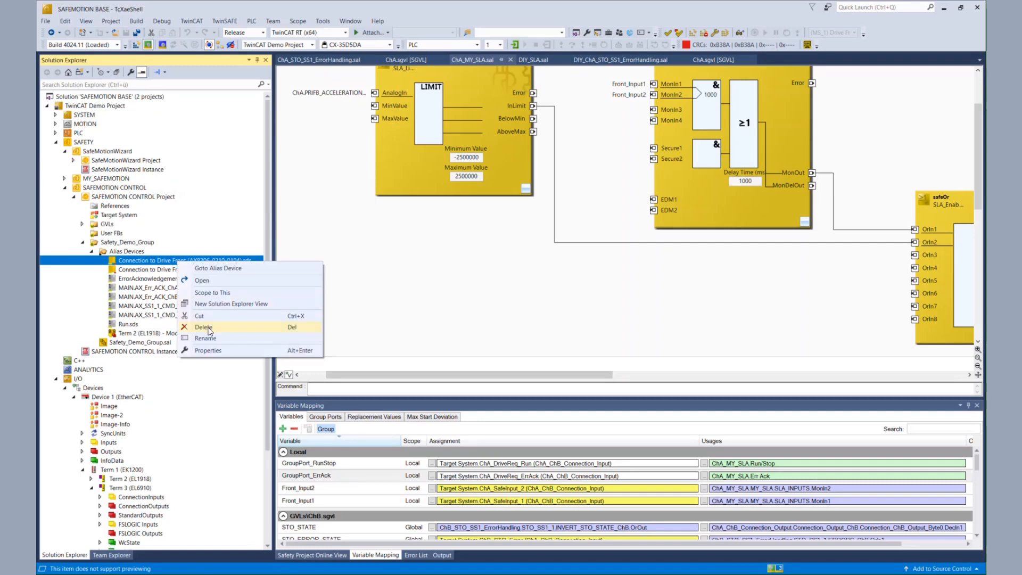
click(209, 330)
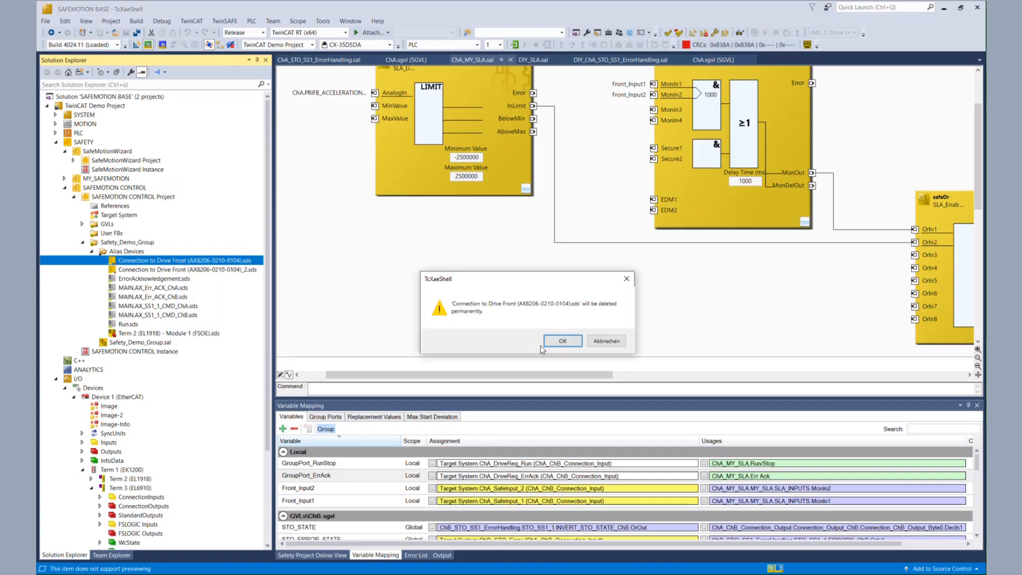
click(562, 341)
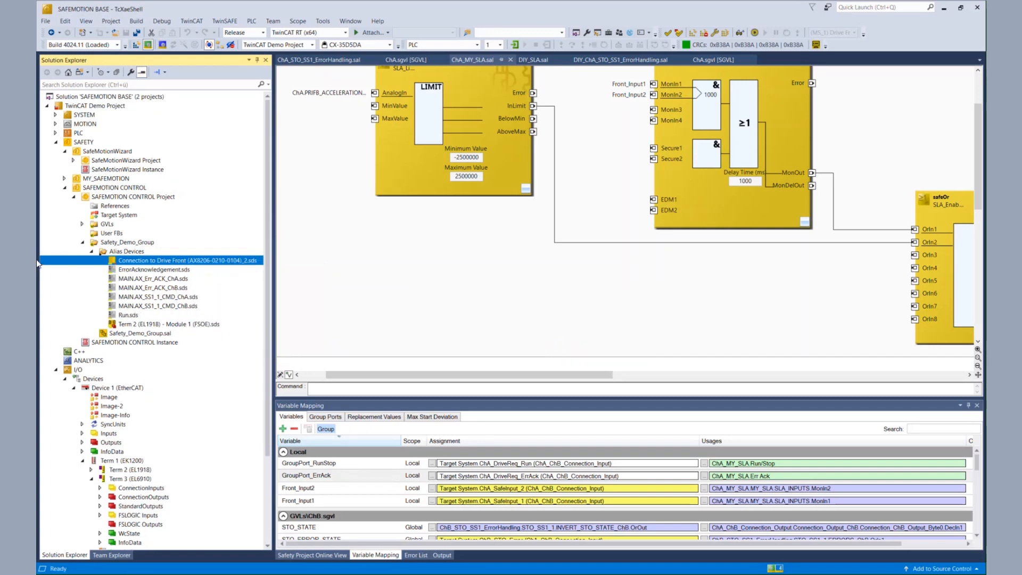
click(83, 243)
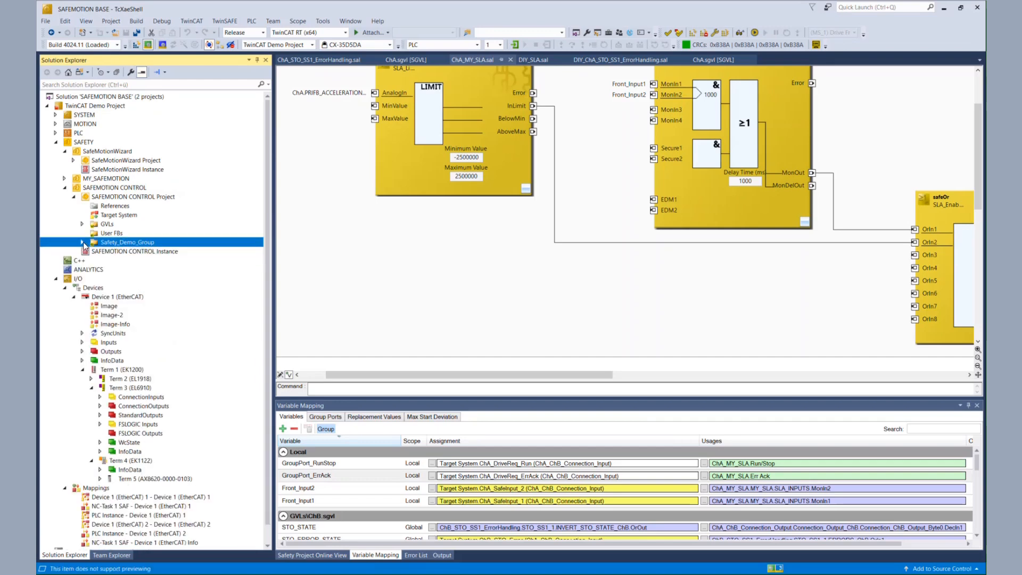
click(137, 34)
Verify the safety projects and start a multi-download with MY_SAFEMOTION excluded
click(677, 35)
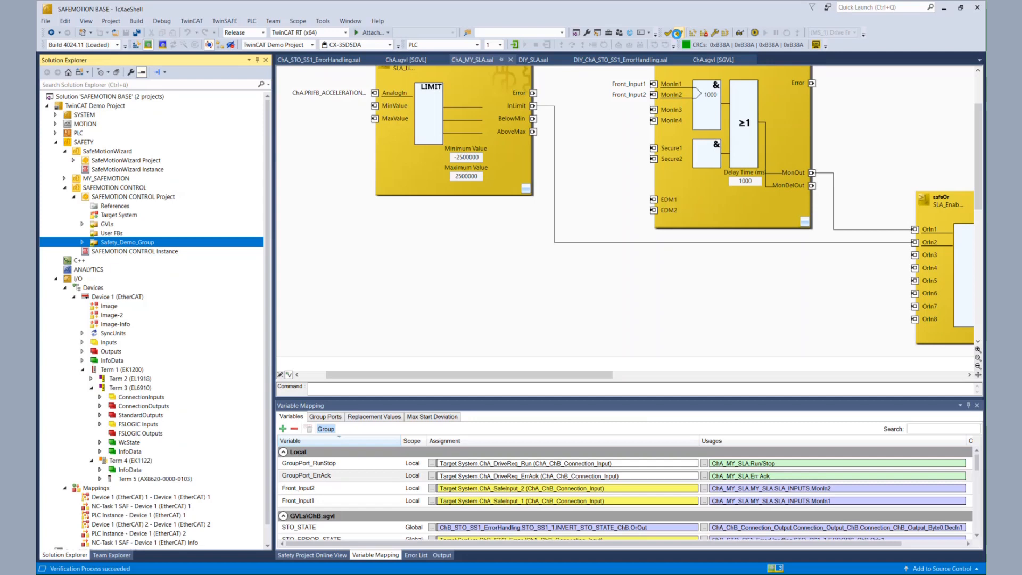
click(724, 36)
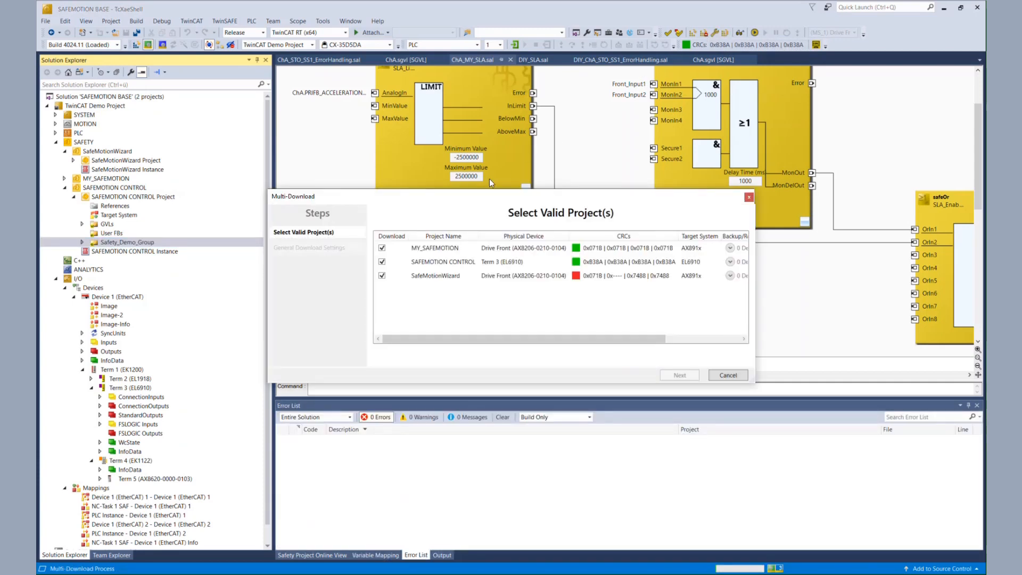
click(382, 248)
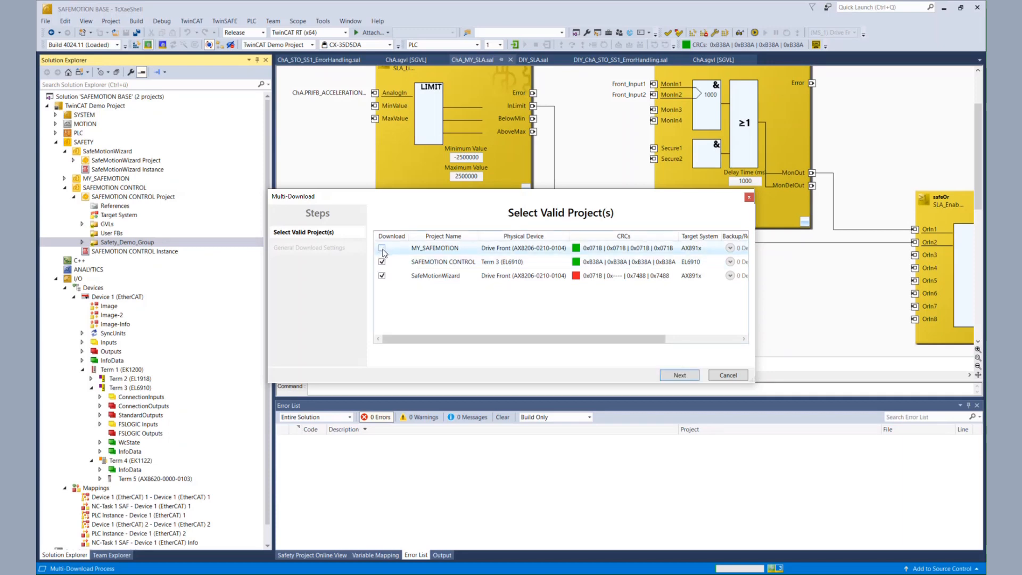
click(680, 375)
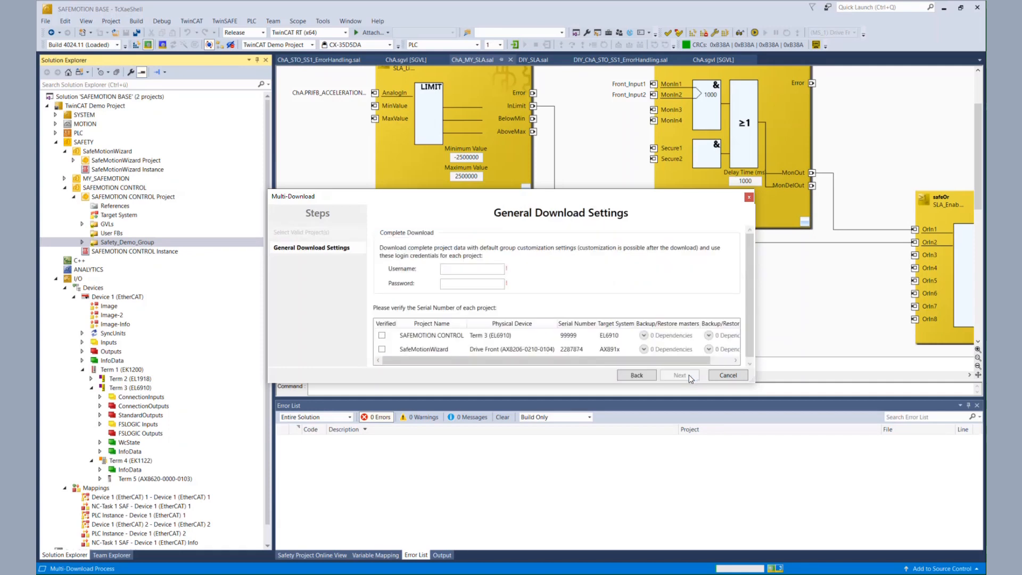
Enter the download login username and password, and mark both projects' serial numbers as verified
click(466, 269)
text(Administrator)
click(464, 282)
text(TwinSAFE)
click(382, 335)
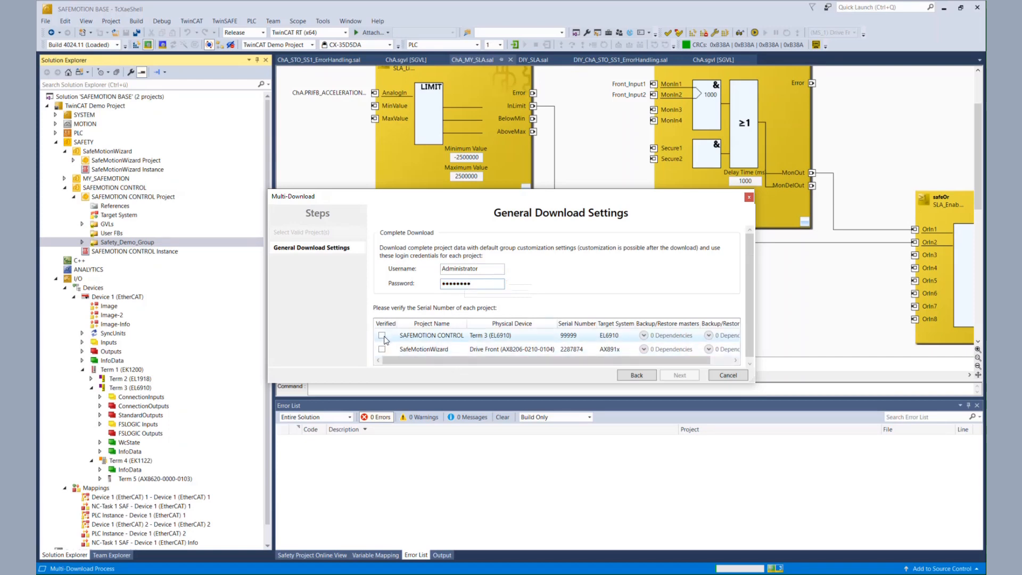
click(381, 348)
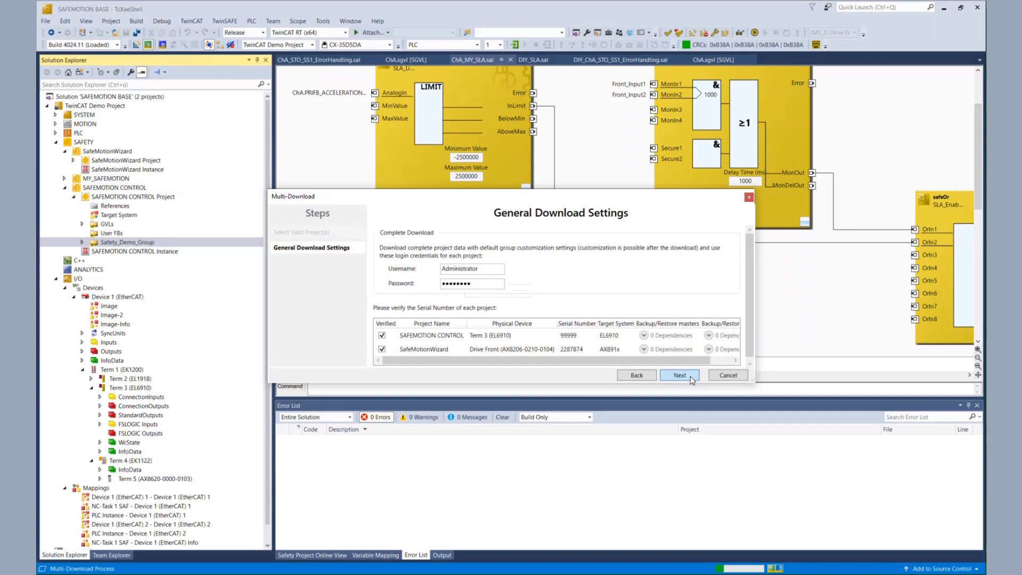
click(691, 377)
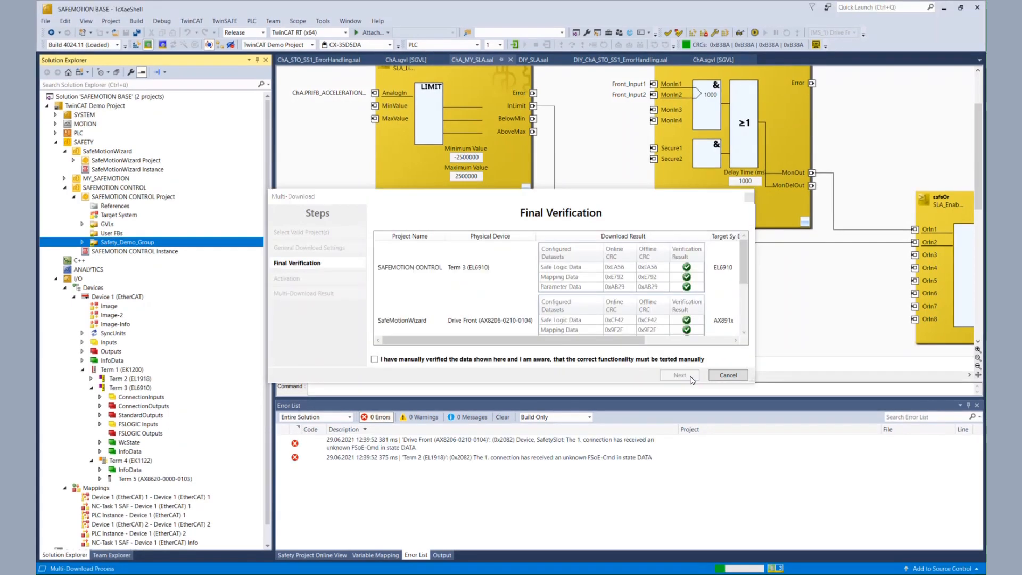
Confirm the final verification, enter the activation password and finish the multi-download
click(585, 360)
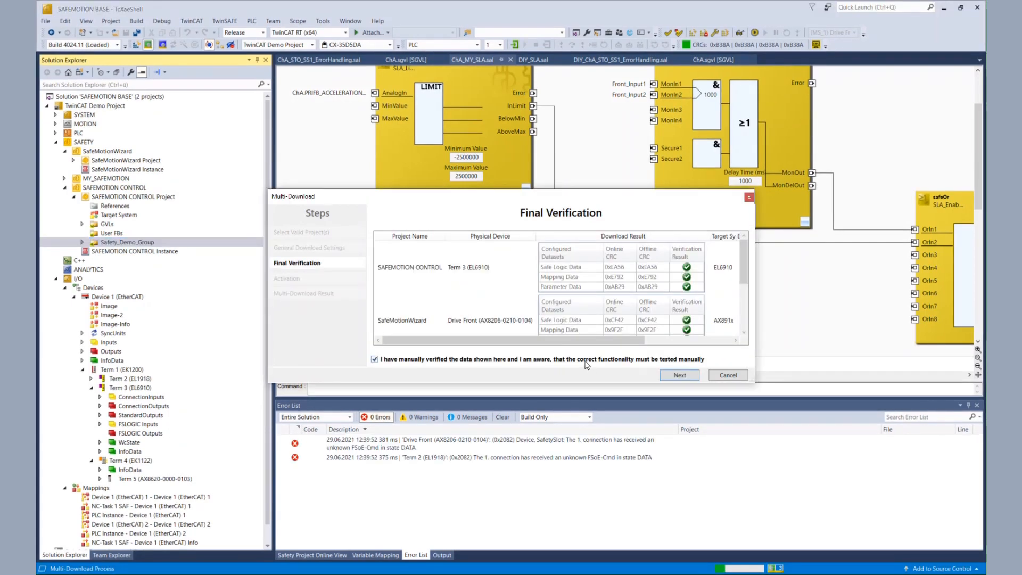
click(679, 375)
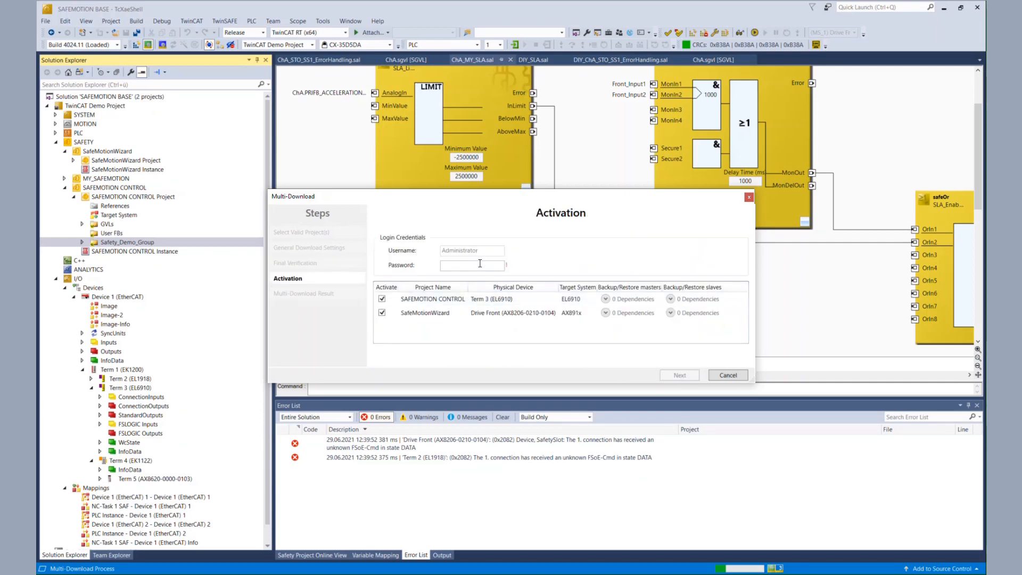
click(479, 267)
text(•••••••)
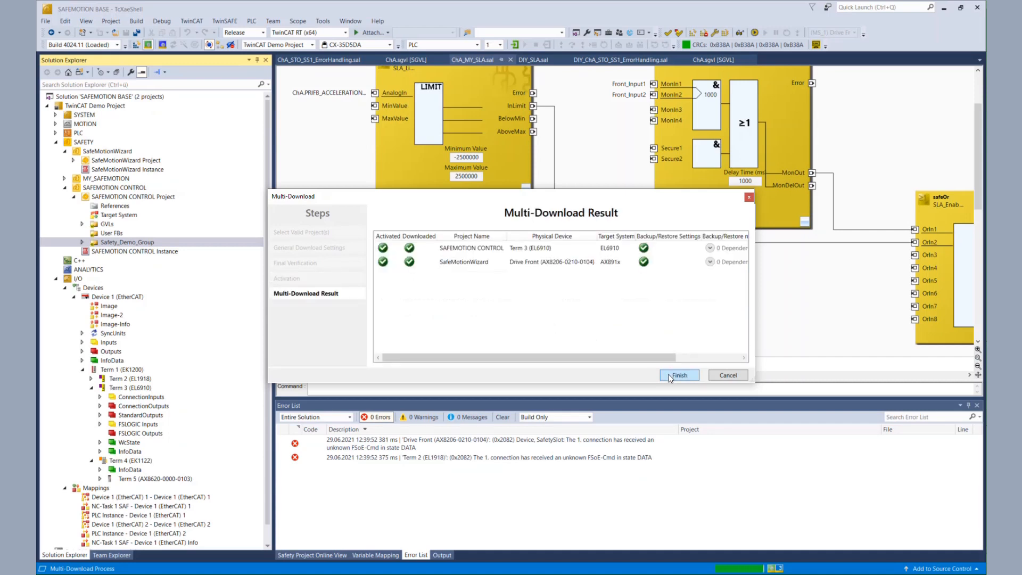
click(677, 375)
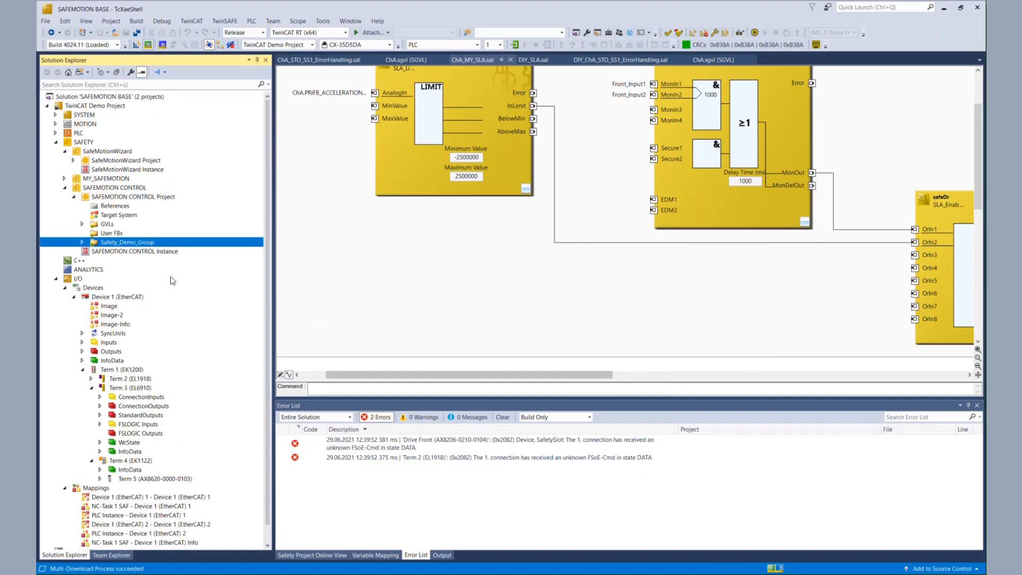
Remove the MY_SAFEMOTION project from the solution, then save all
right_click(84, 180)
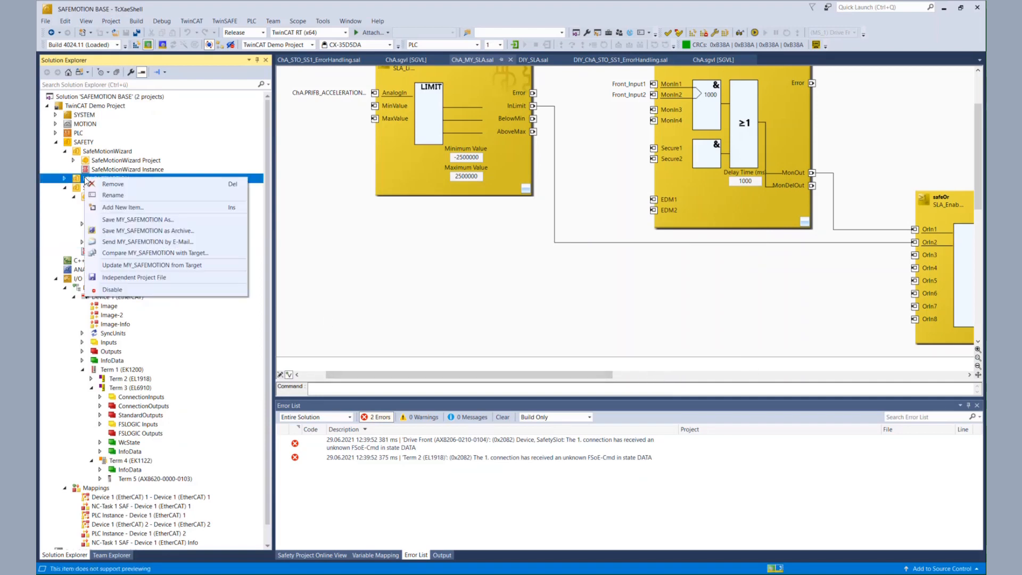
click(123, 185)
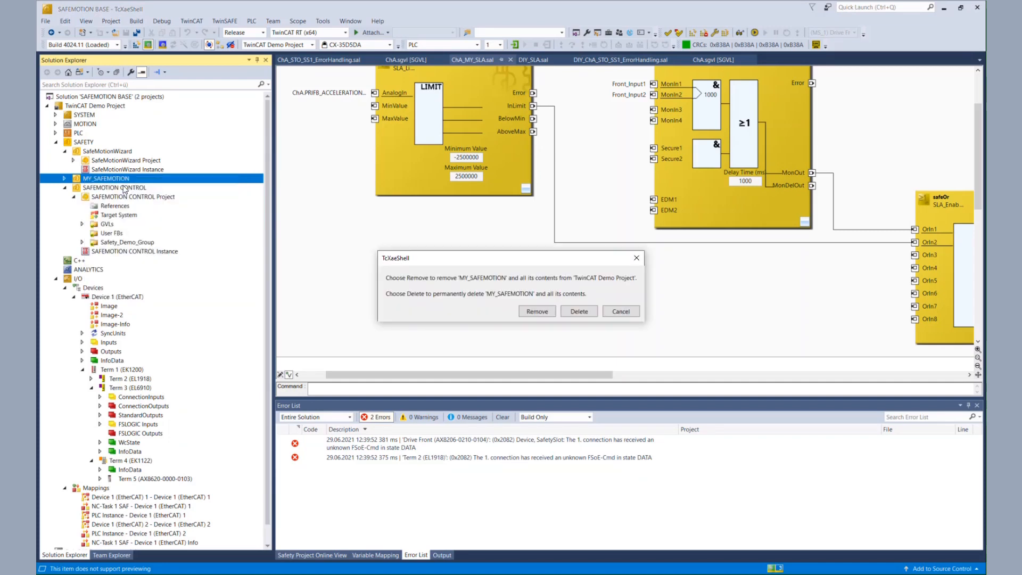
click(547, 314)
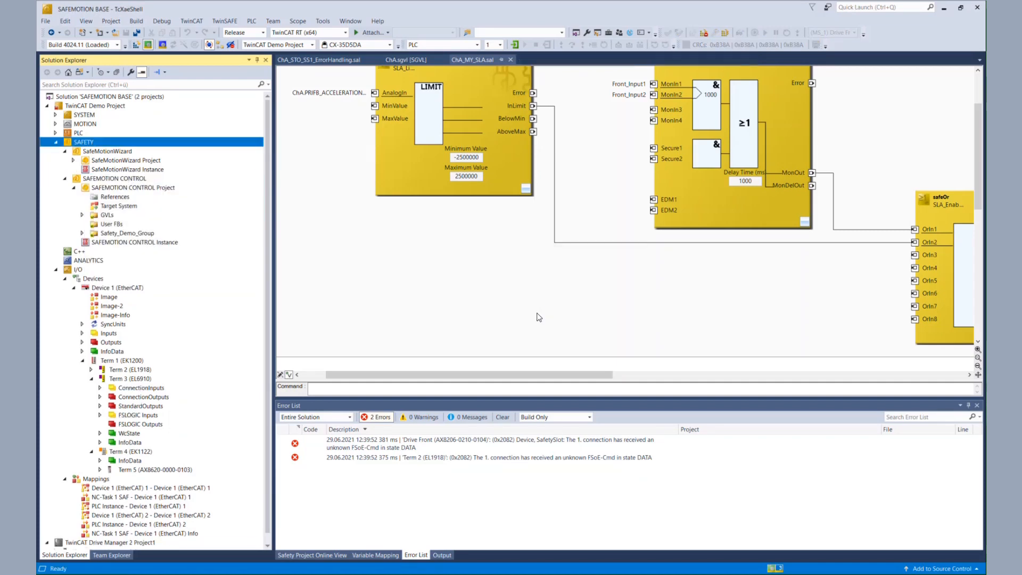
click(136, 43)
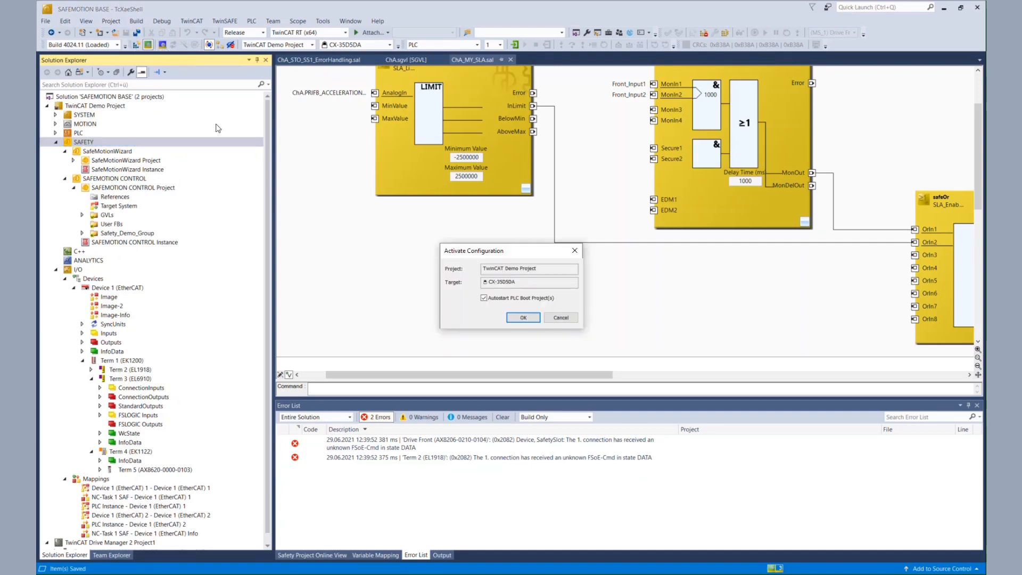
Activate the configuration with PLC boot project autostart and restart TwinCAT in Run mode
click(523, 318)
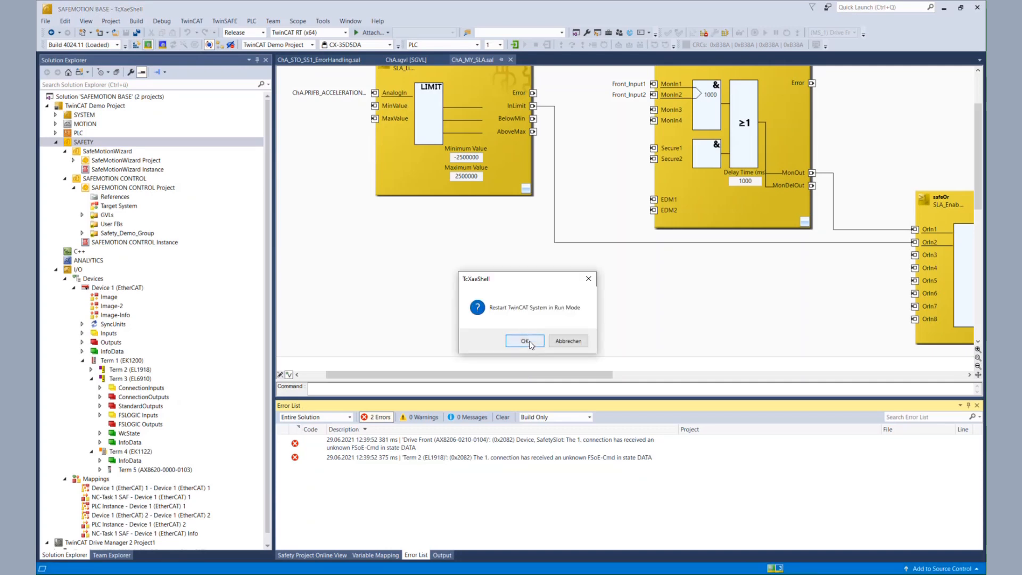
click(529, 342)
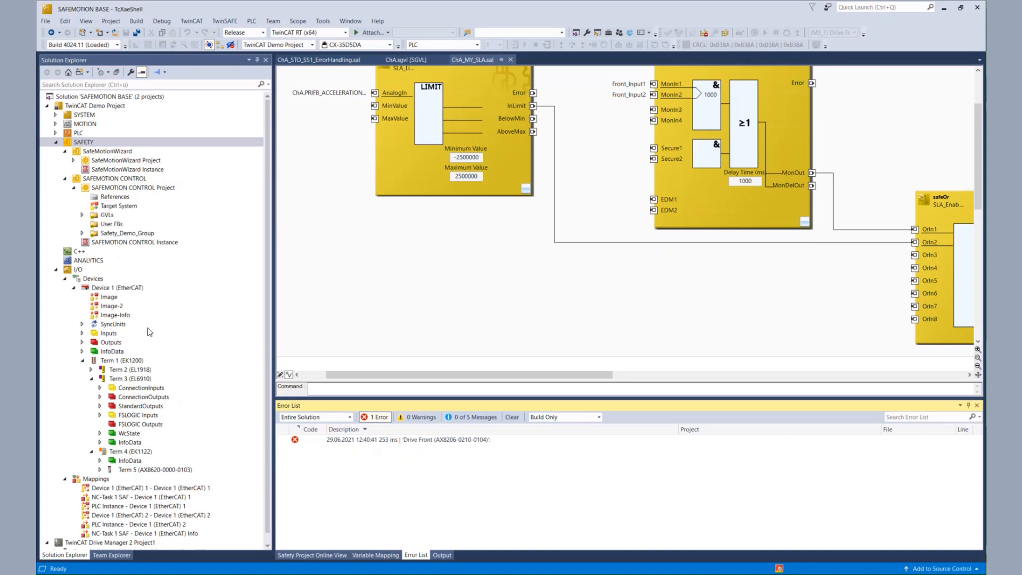
Open ChA_MY_SLA.sal in the SafeMotionWizard Project and switch the safety editor to online view
click(74, 160)
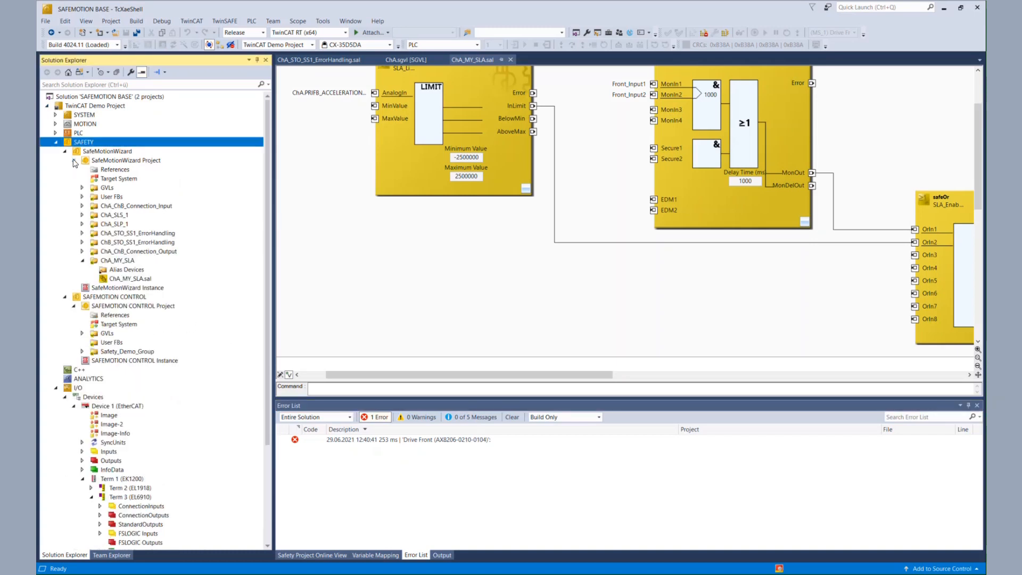
click(121, 260)
double_click(137, 279)
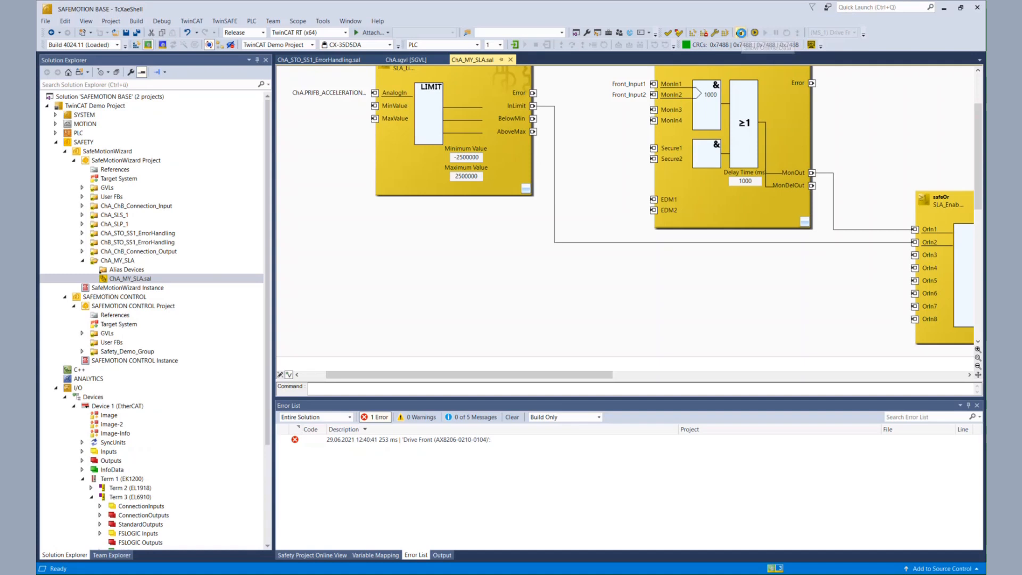
click(741, 33)
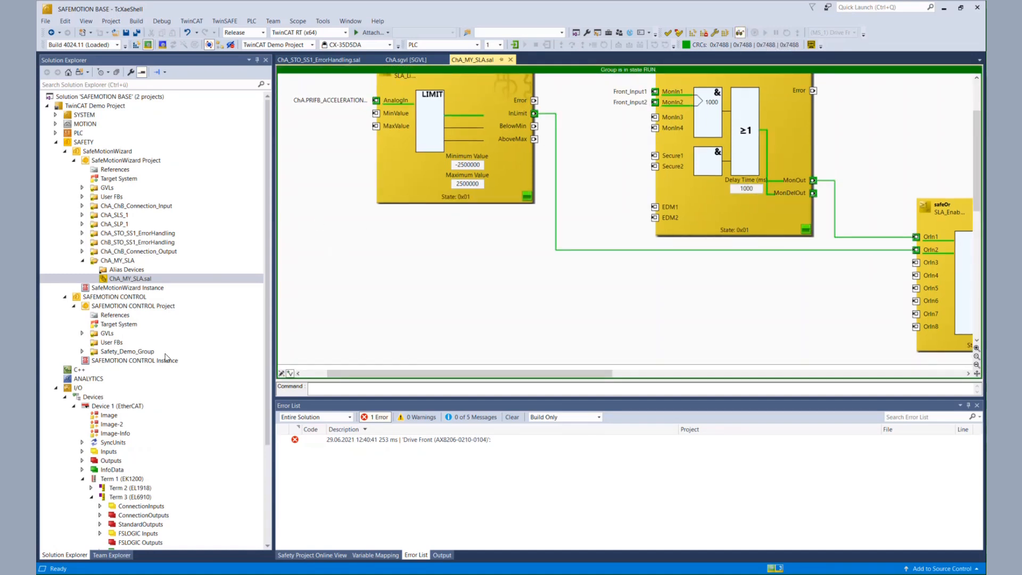
Open Term 3 (EL6910) to inspect its online process data, then collapse the project trees
click(143, 501)
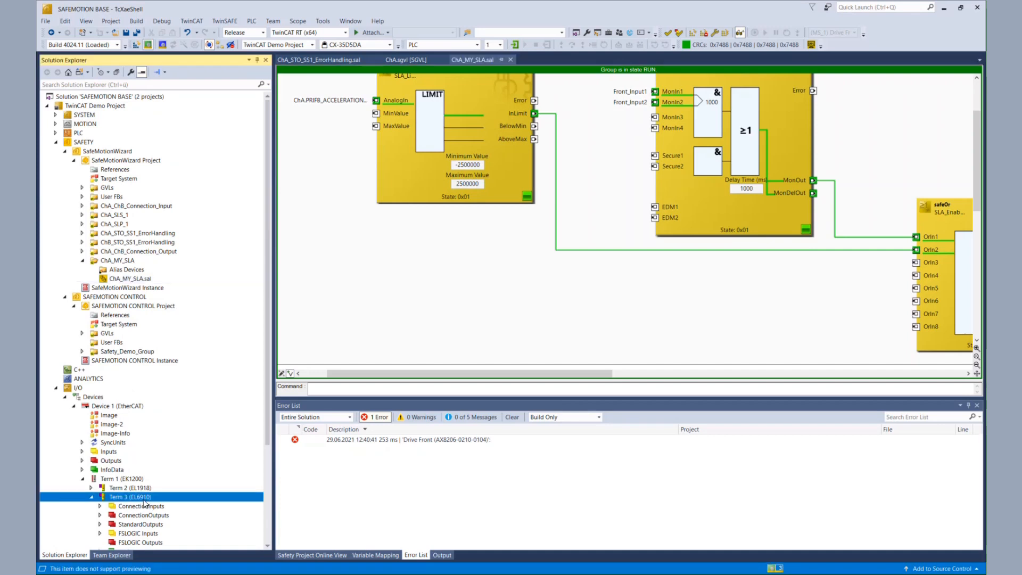
click(149, 498)
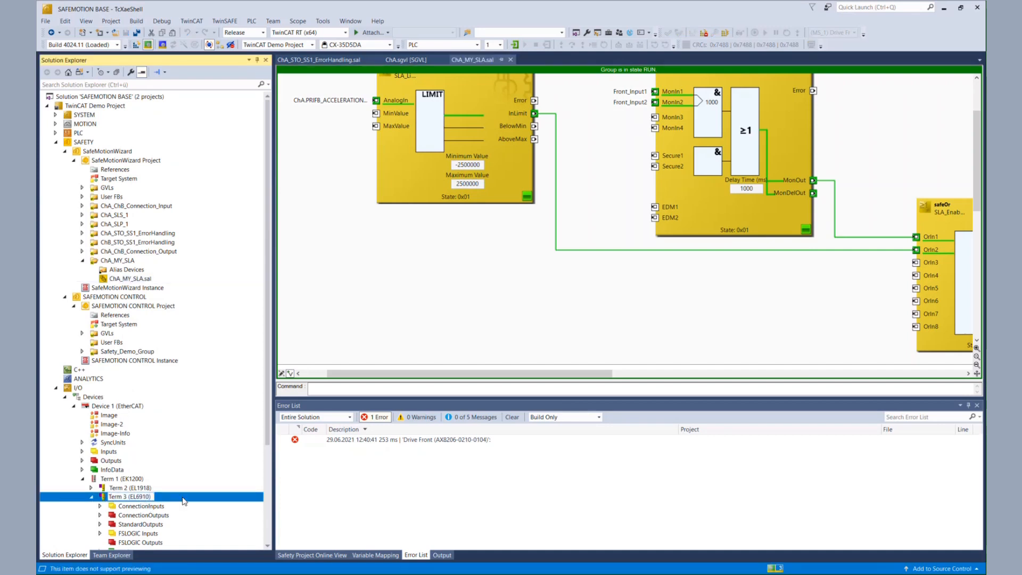
scroll(151, 497, down, 2)
double_click(135, 442)
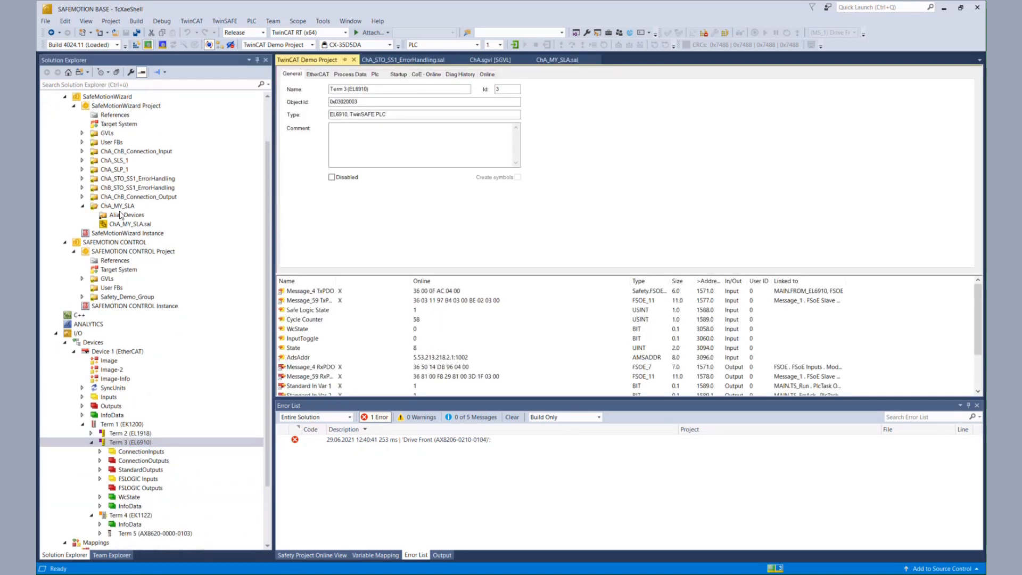
scroll(117, 223, up, 2)
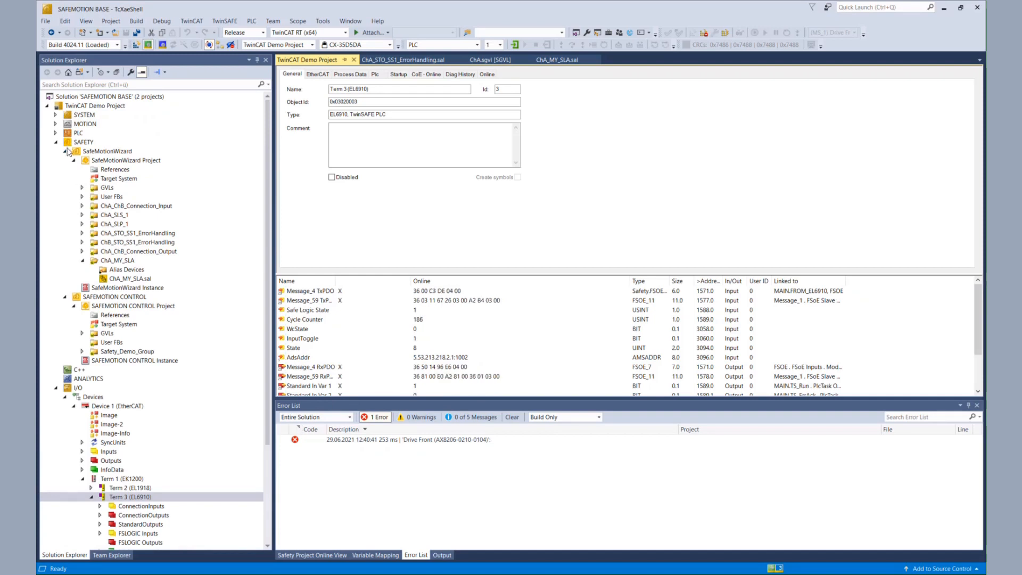
click(74, 160)
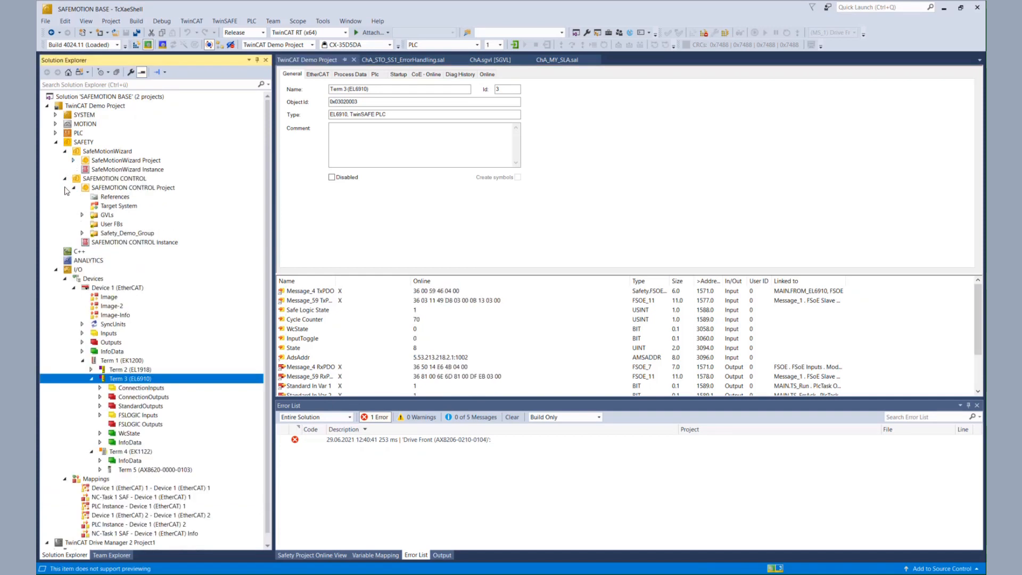
click(73, 188)
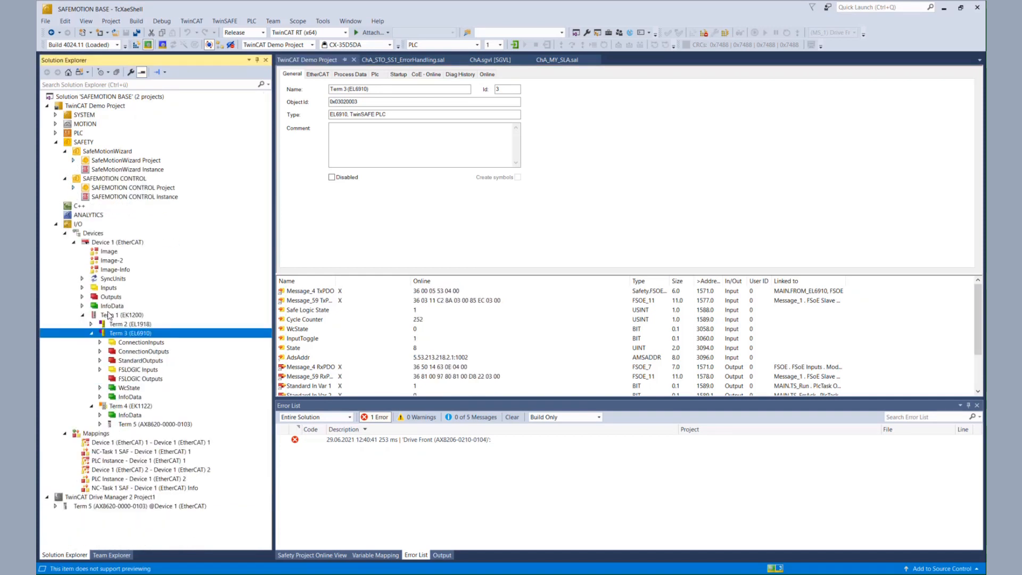
click(93, 334)
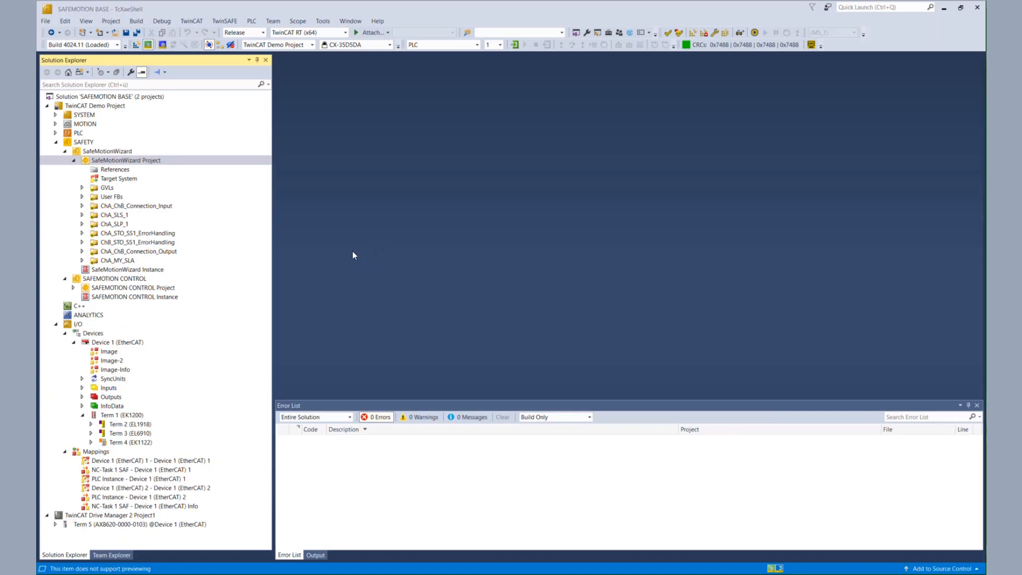
Review the order of the groups in the SafeMotionWizard Project
click(130, 215)
click(130, 224)
click(127, 261)
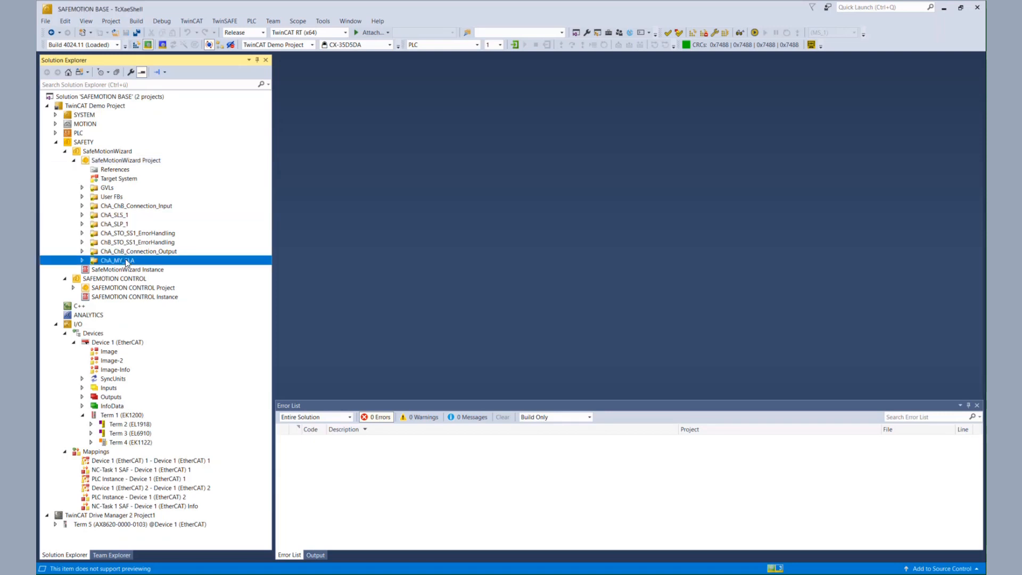
click(106, 224)
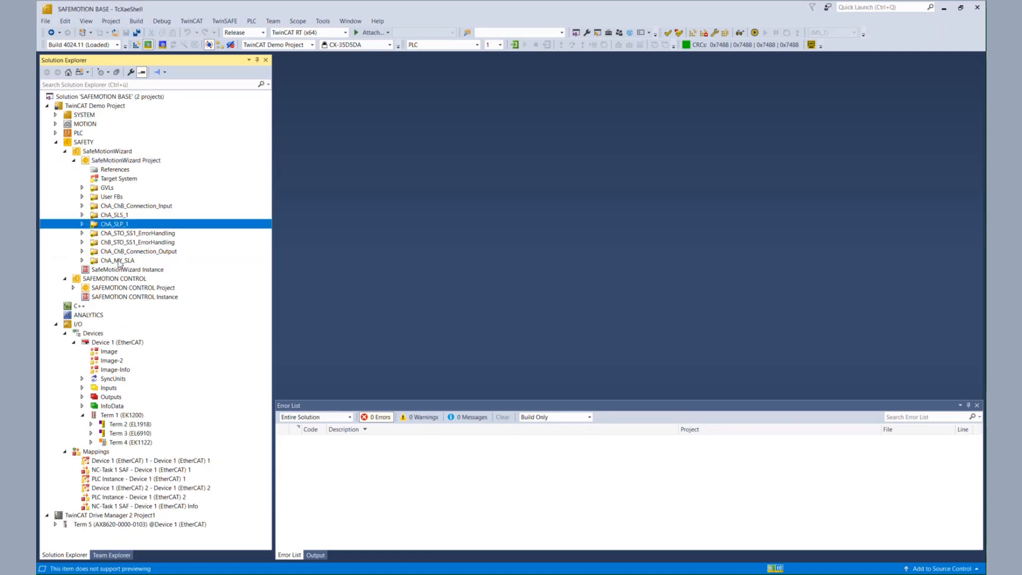
Edit the SafeMotionWizard Project's TwinSAFE group order, moving ChA_MY_SLA to position 3 after ChA_SLP_1
click(118, 161)
right_click(118, 163)
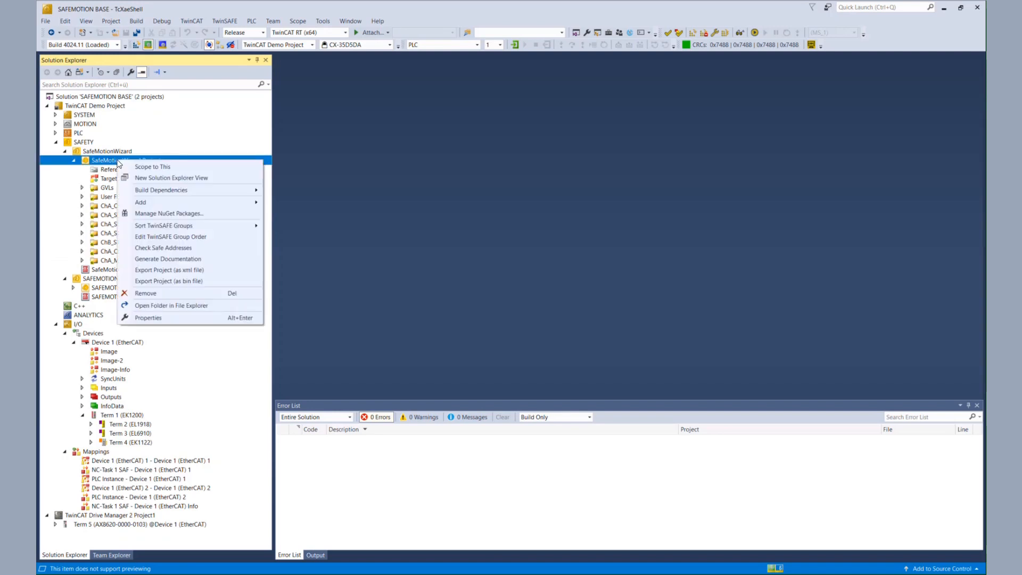
click(160, 237)
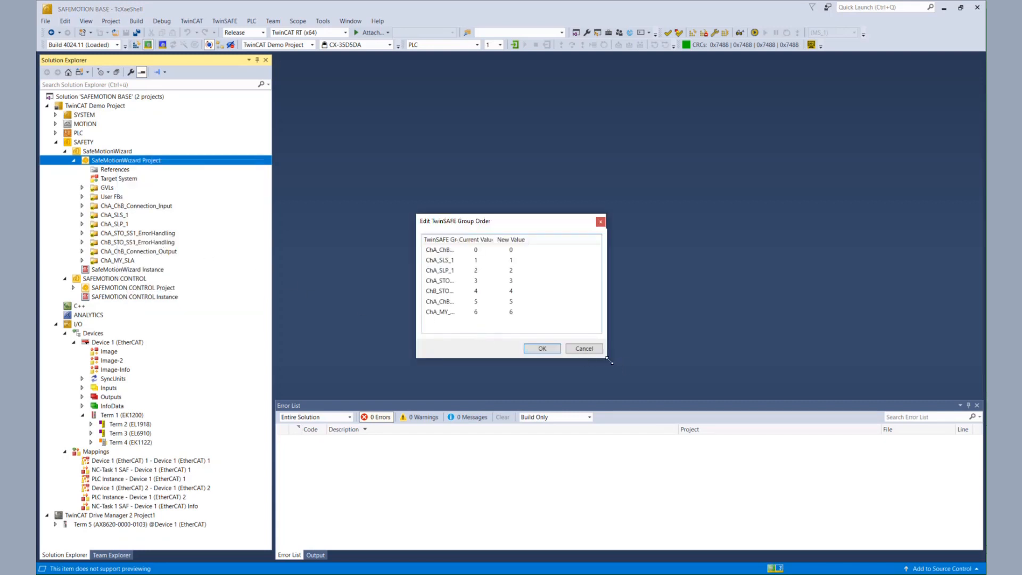
drag(607, 357, 876, 374)
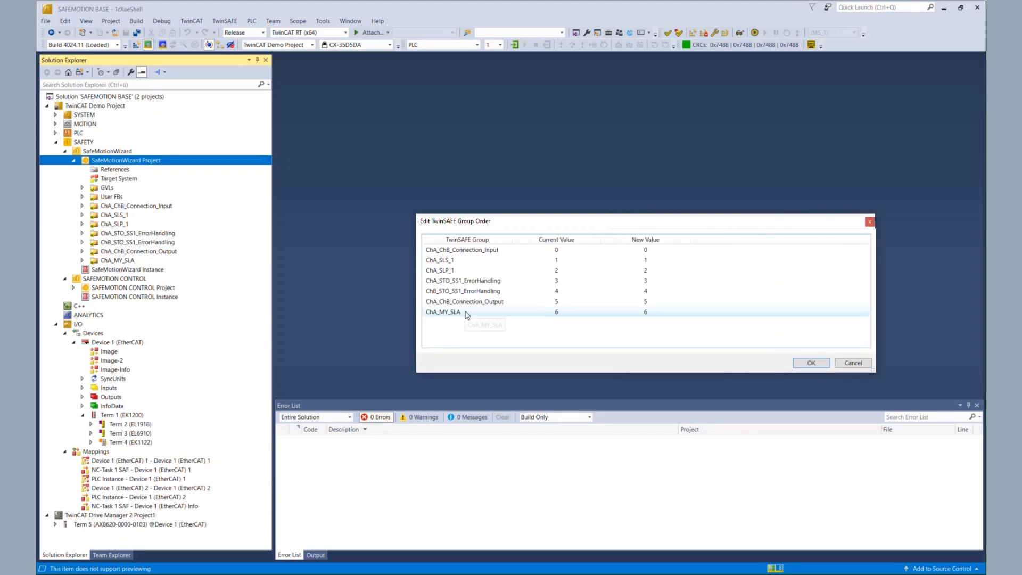
drag(465, 312, 520, 278)
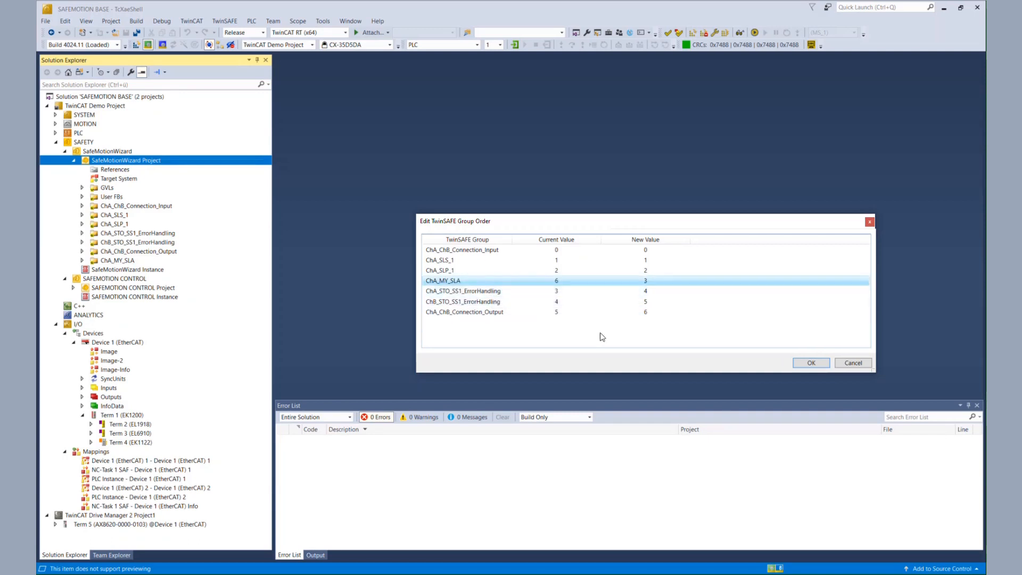
click(811, 363)
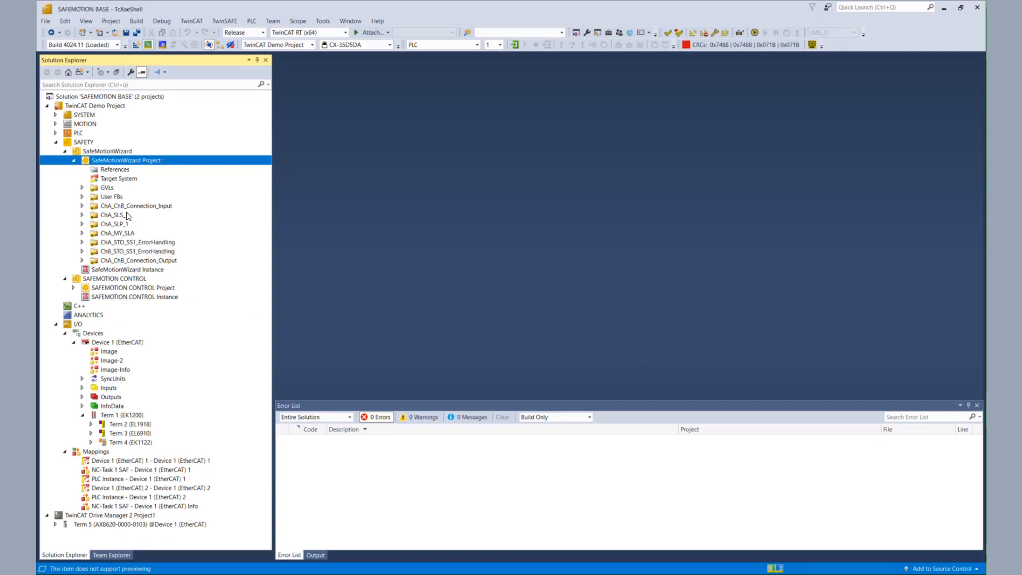
click(125, 226)
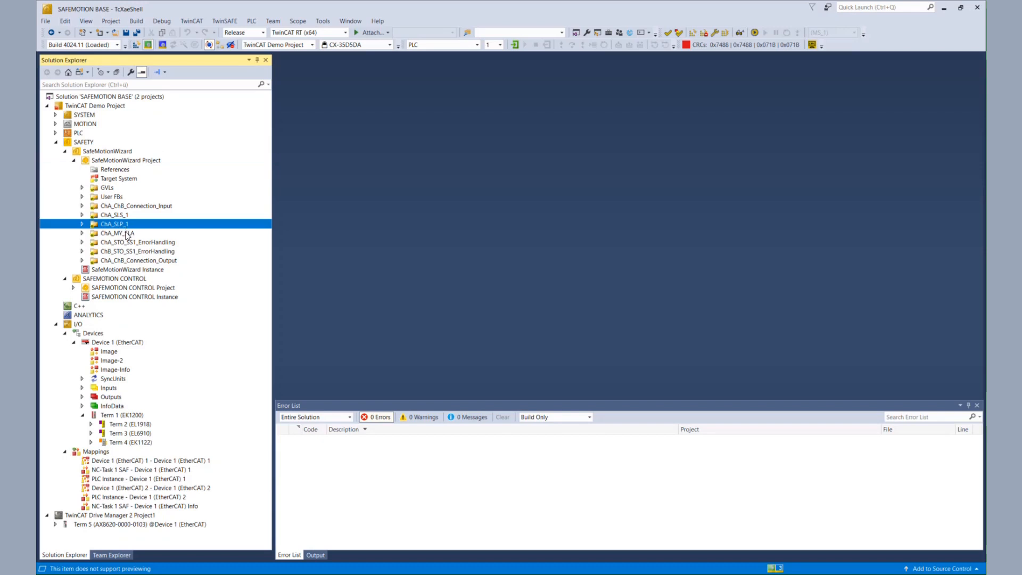
click(127, 234)
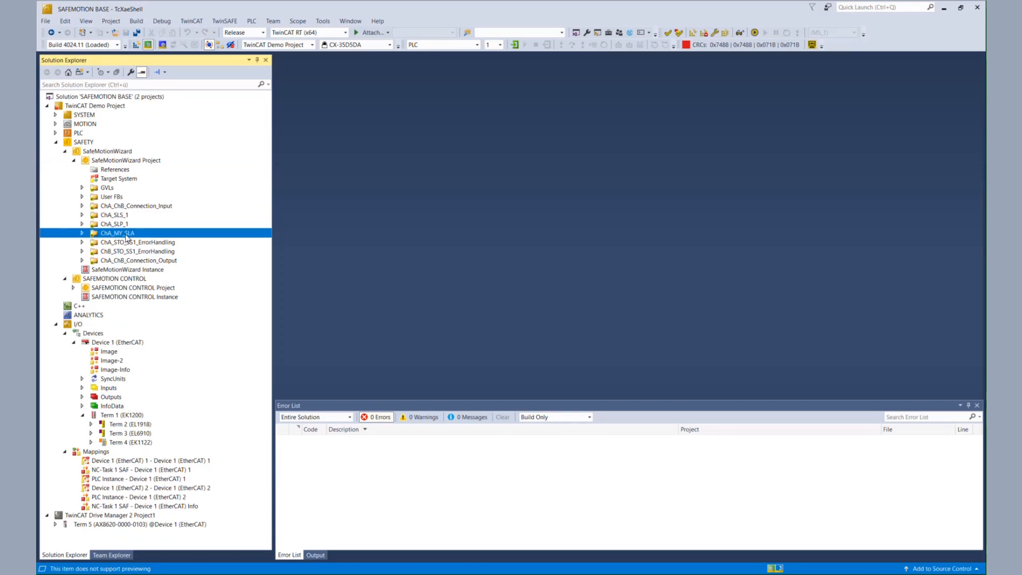